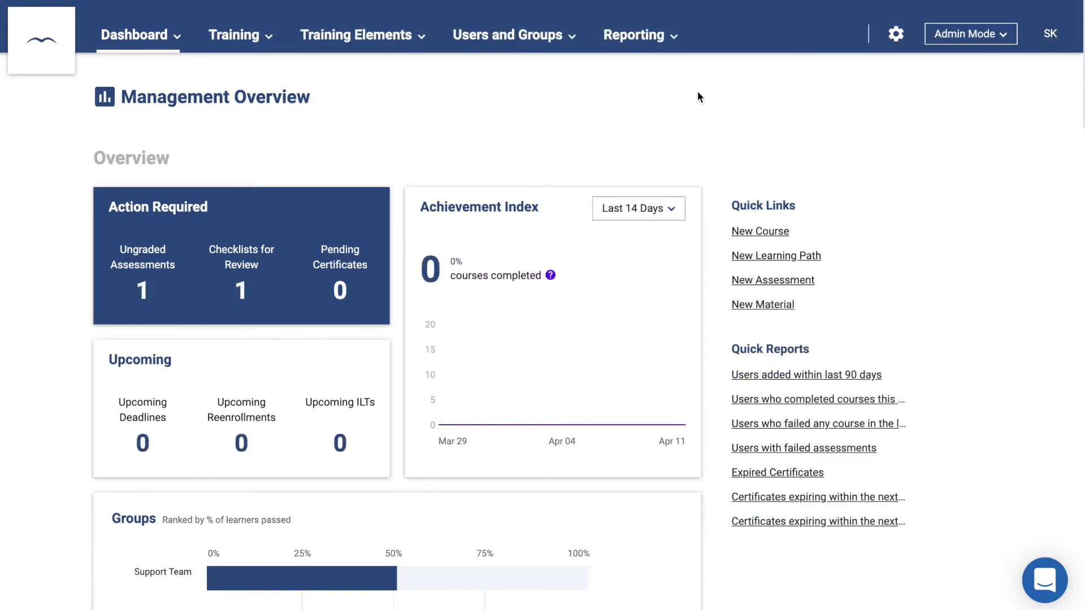
- Open the Branding and Customization settings and scroll down to the navigation bar options
{"action": "left_click", "coordinate": [893, 39]}
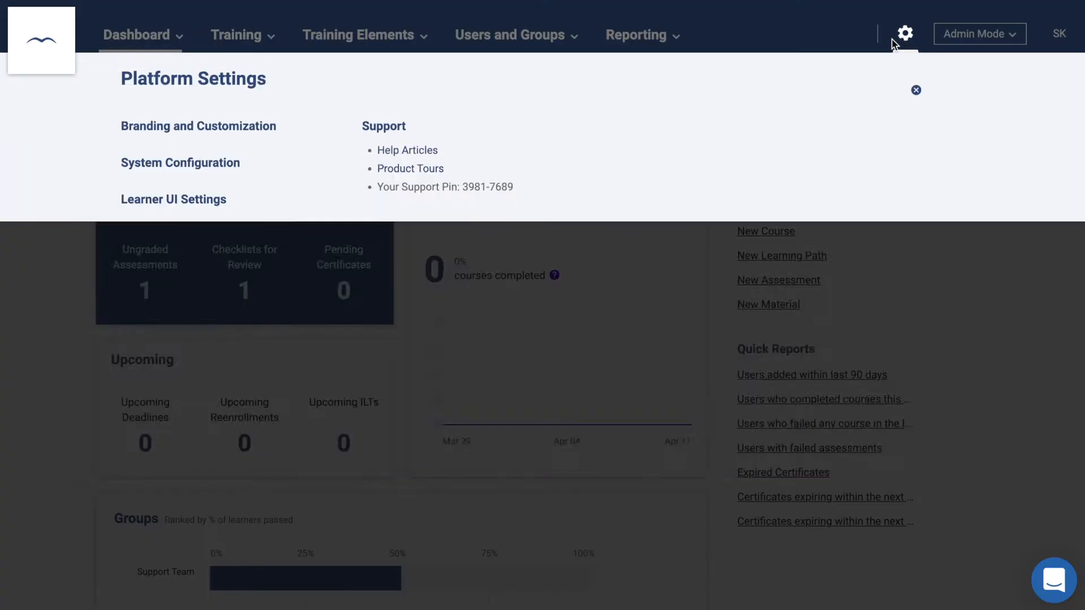
{"action": "left_click", "coordinate": [235, 148]}
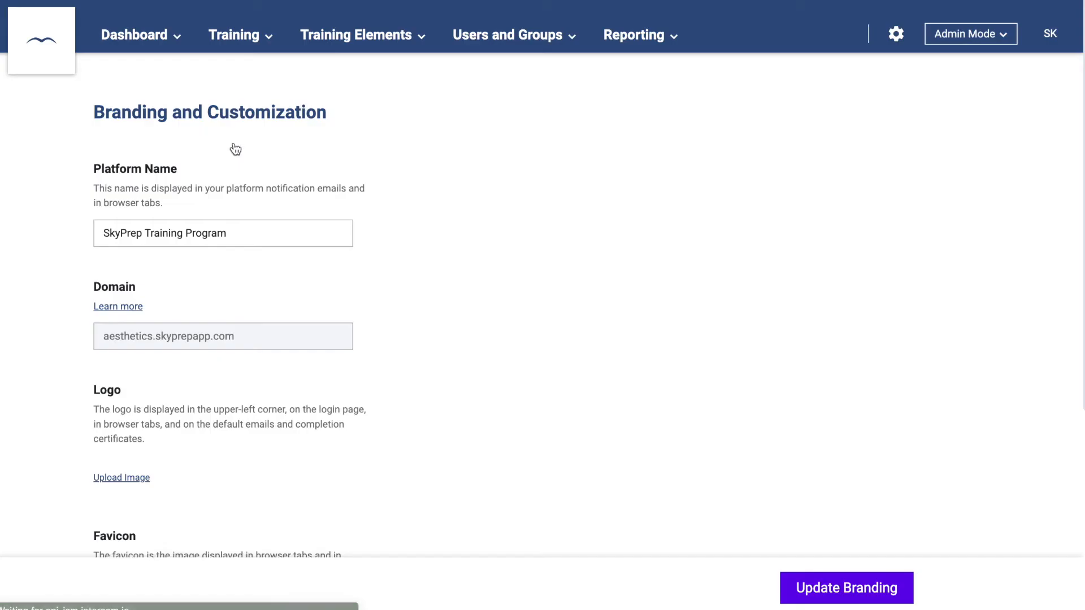
{"action": "left_click", "coordinate": [237, 232]}
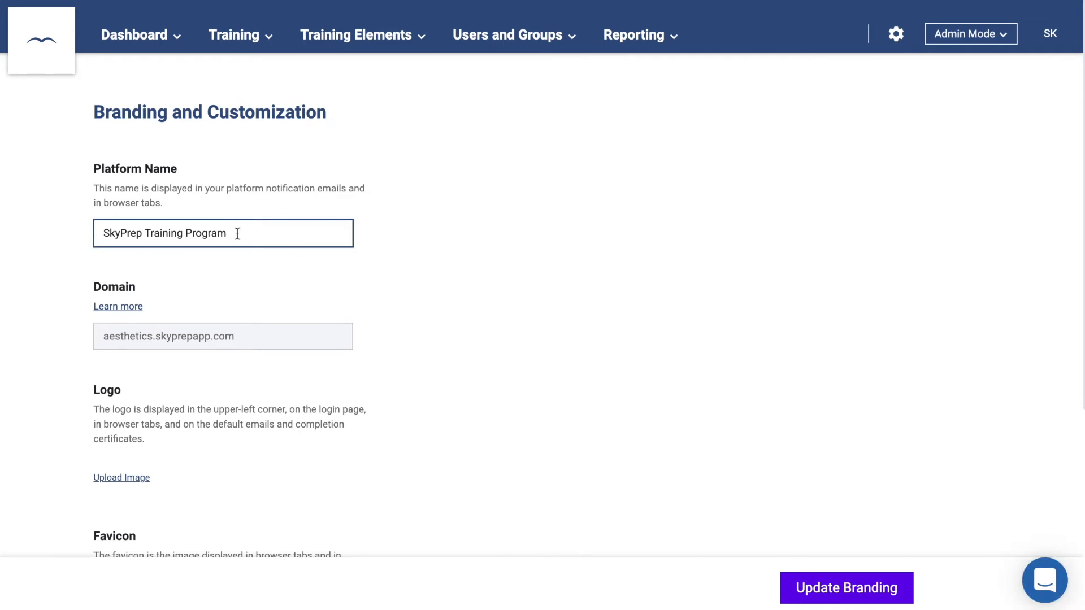
{"action": "scroll", "coordinate": [237, 233], "scroll_direction": "down", "scroll_amount": 3}
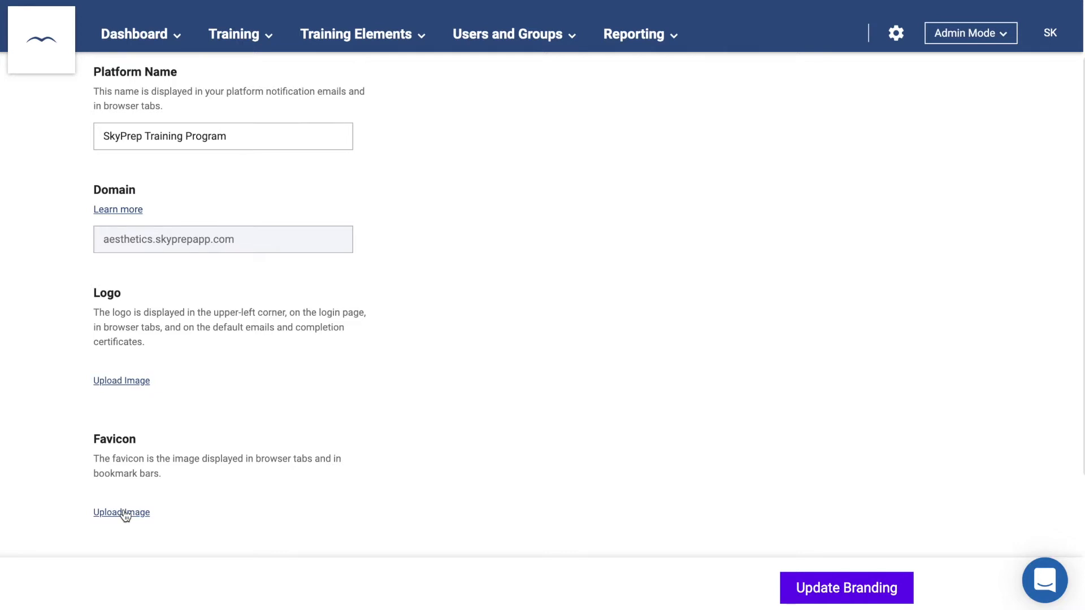
{"action": "scroll", "coordinate": [125, 516], "scroll_direction": "down", "scroll_amount": 4}
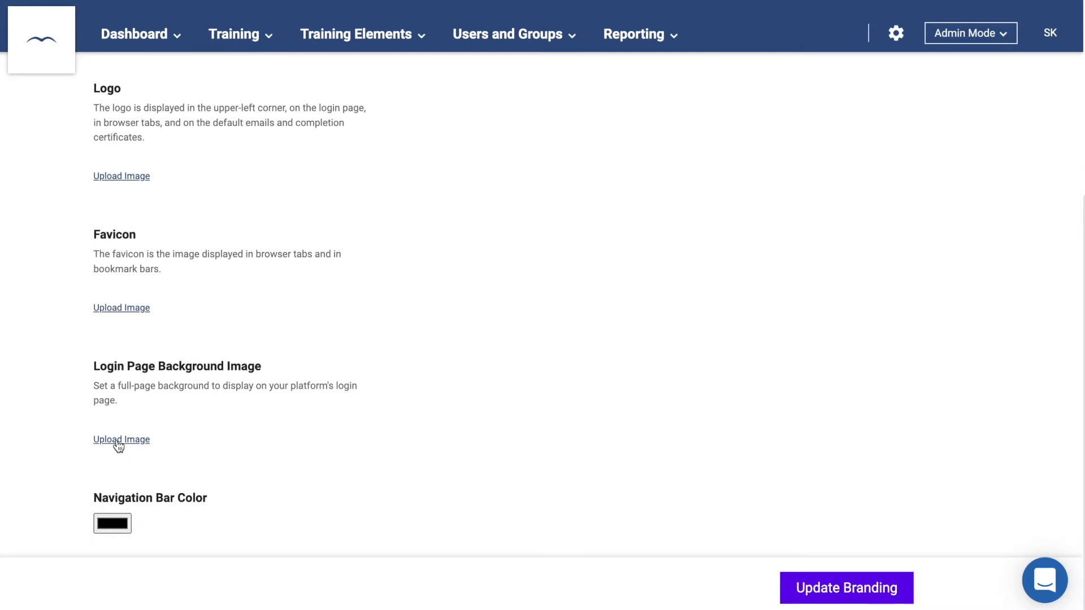
- Save the branding with the navigation bar colour kept black, then reopen Platform Settings
{"action": "left_click", "coordinate": [113, 523]}
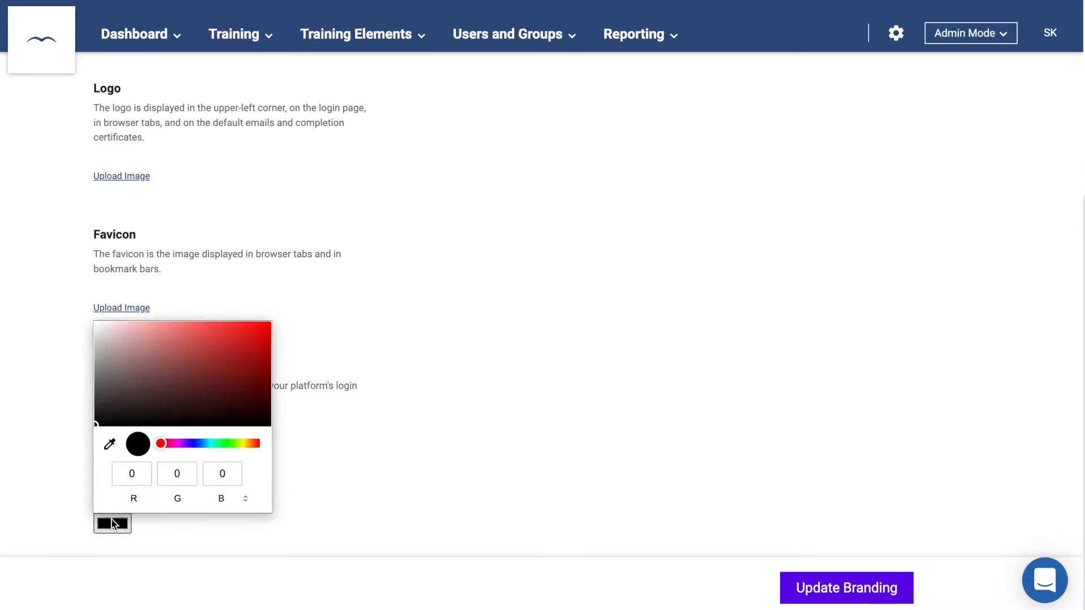
{"action": "left_click", "coordinate": [403, 465]}
{"action": "left_click", "coordinate": [806, 588]}
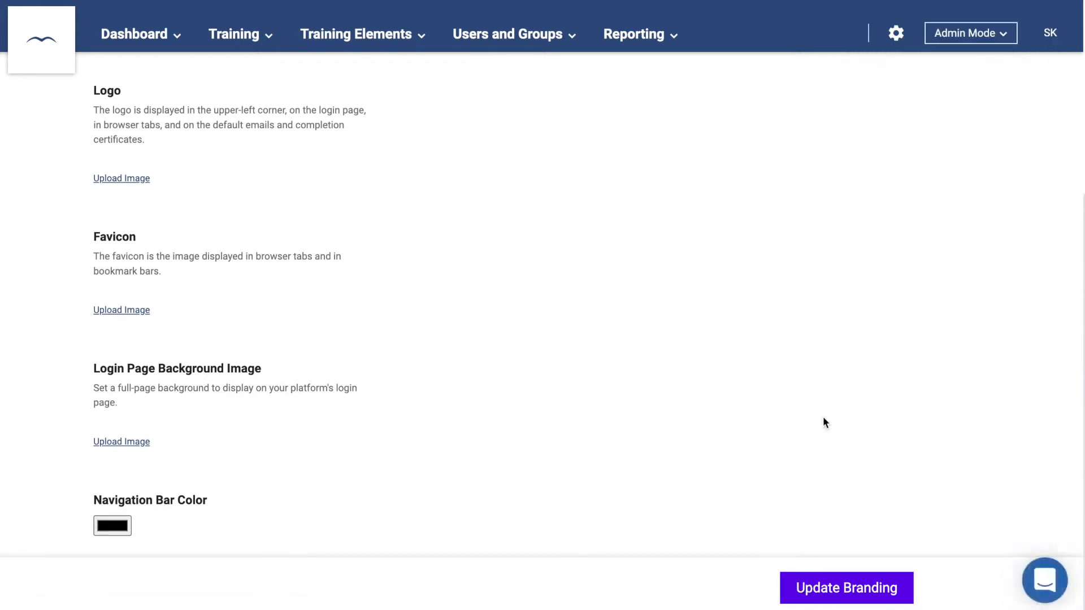
{"action": "left_click", "coordinate": [897, 41]}
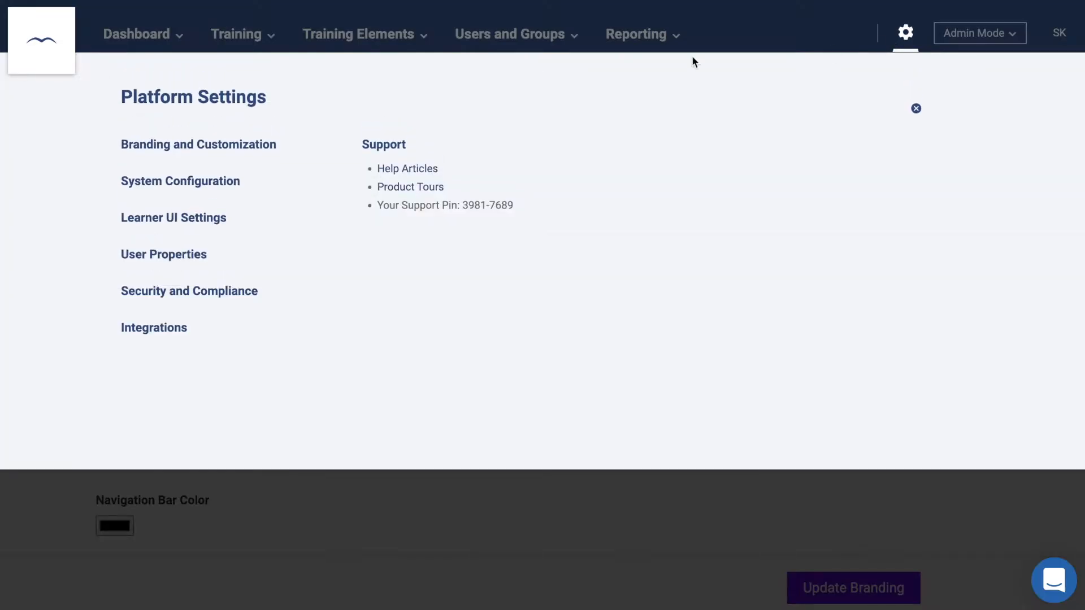
- In System Configuration, start a welcome screen slide from existing content, then discard it
{"action": "left_click", "coordinate": [214, 184]}
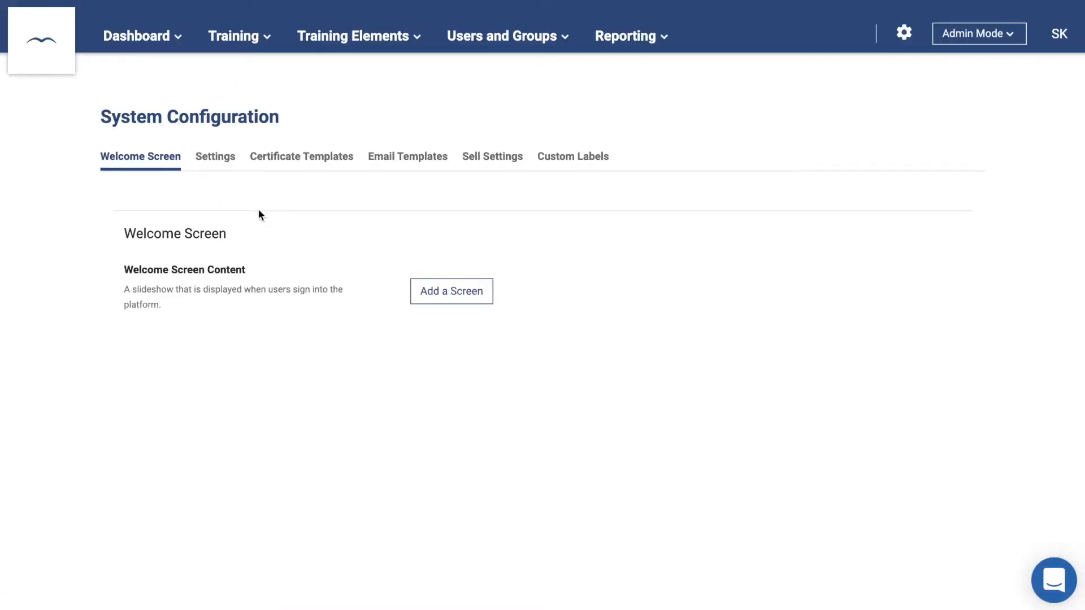
{"action": "left_click", "coordinate": [453, 292]}
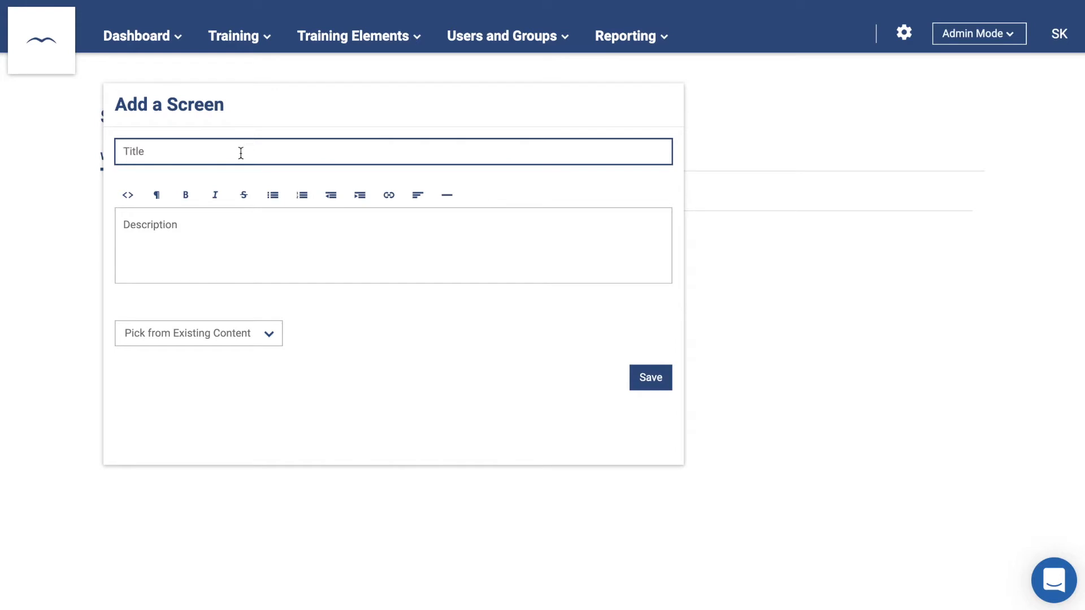
{"action": "left_click", "coordinate": [222, 220]}
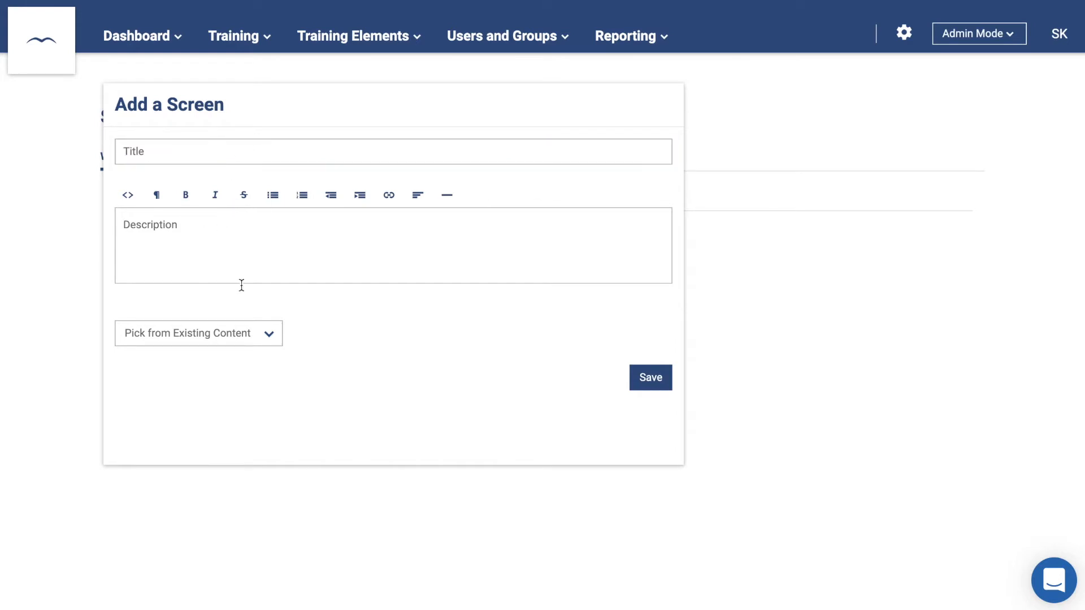
{"action": "left_click", "coordinate": [262, 336]}
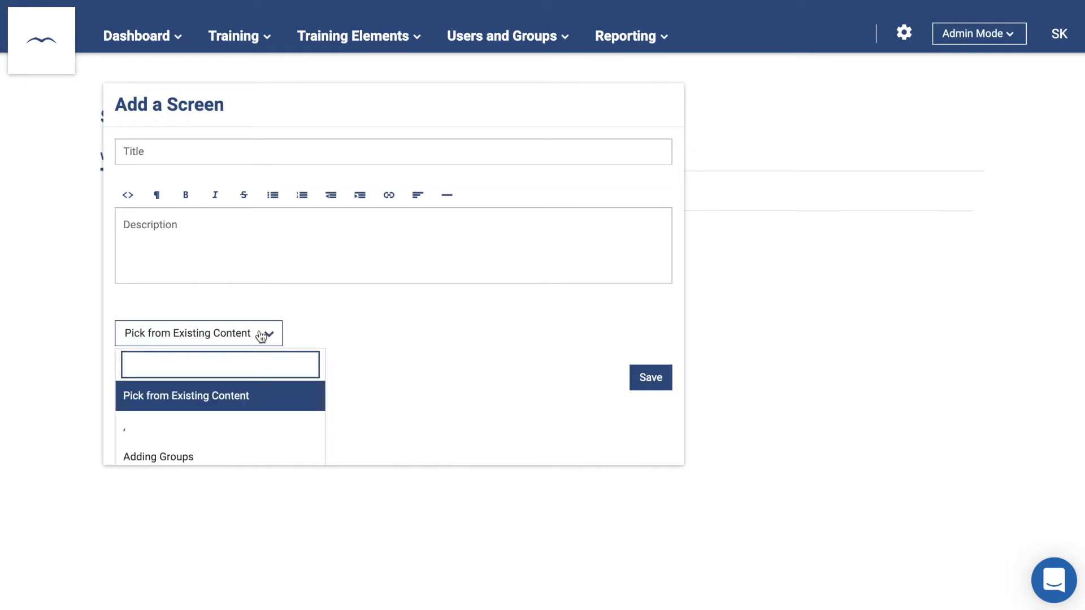
{"action": "left_click", "coordinate": [262, 335]}
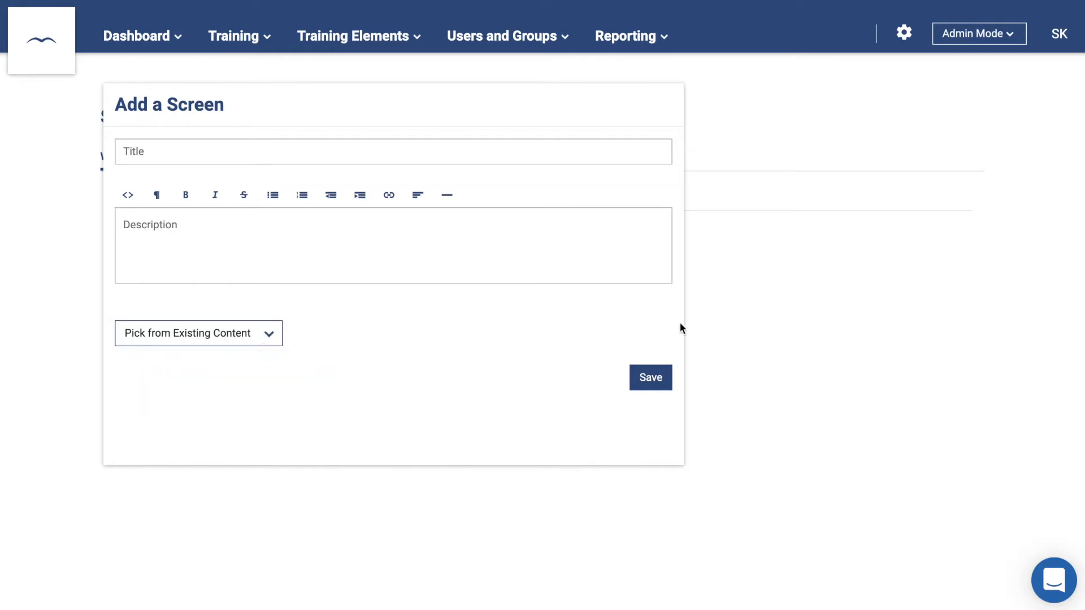
{"action": "left_click", "coordinate": [717, 337]}
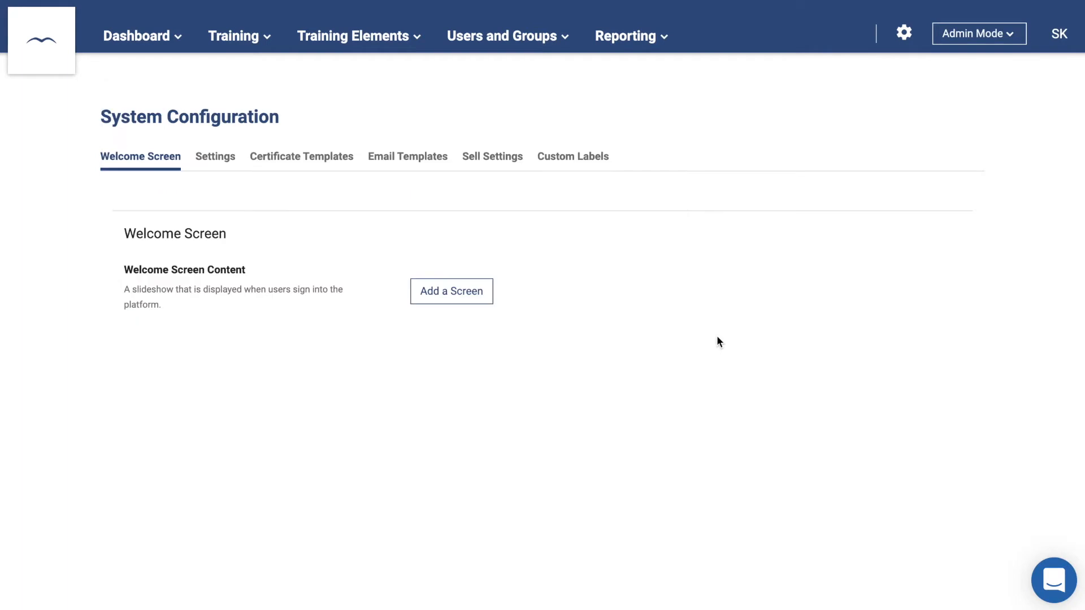
- Open the general Settings section, leaving the time zone at Eastern Time
{"action": "left_click", "coordinate": [220, 163]}
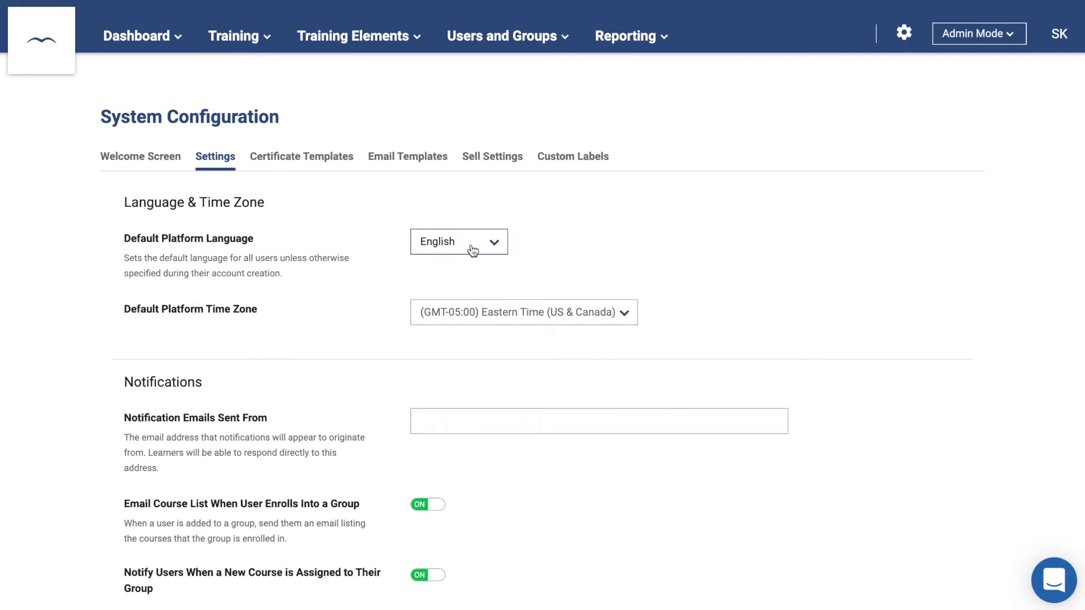
{"action": "left_click", "coordinate": [491, 314]}
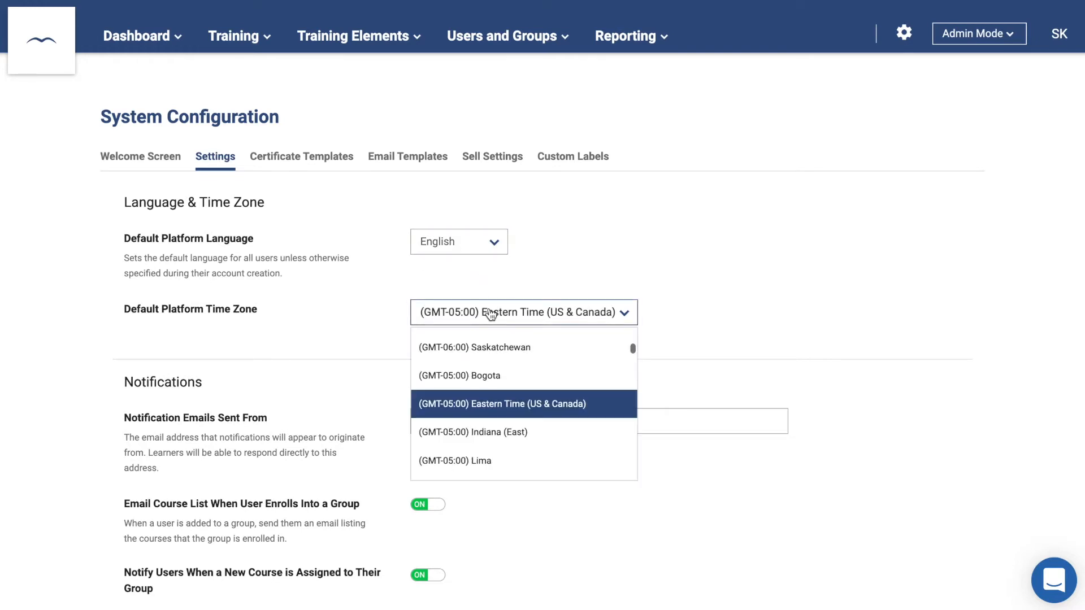
{"action": "scroll", "coordinate": [497, 417], "scroll_direction": "down", "scroll_amount": 3}
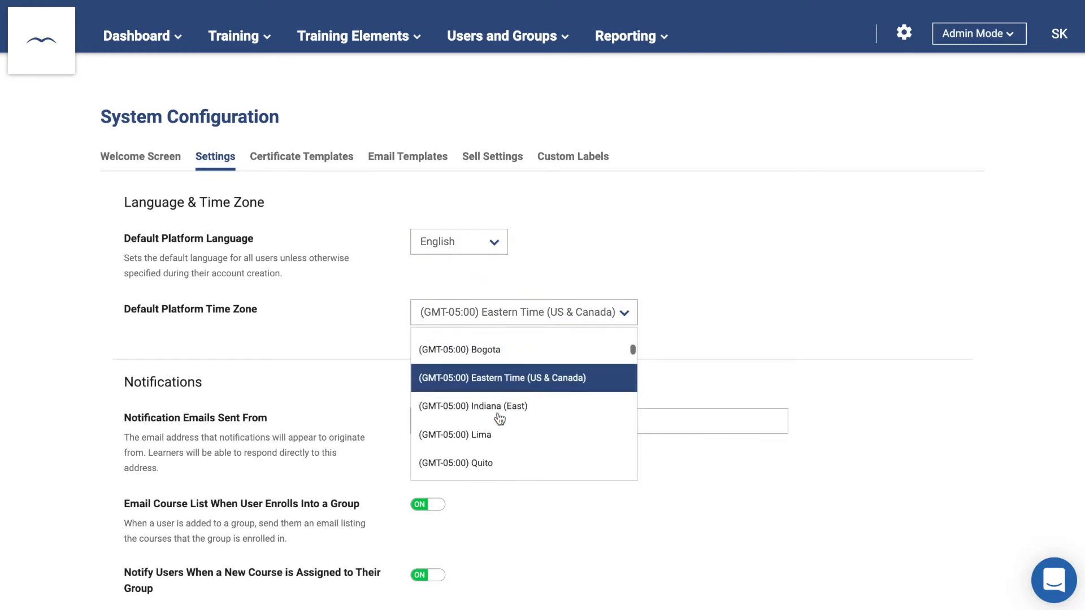
{"action": "left_click", "coordinate": [384, 380]}
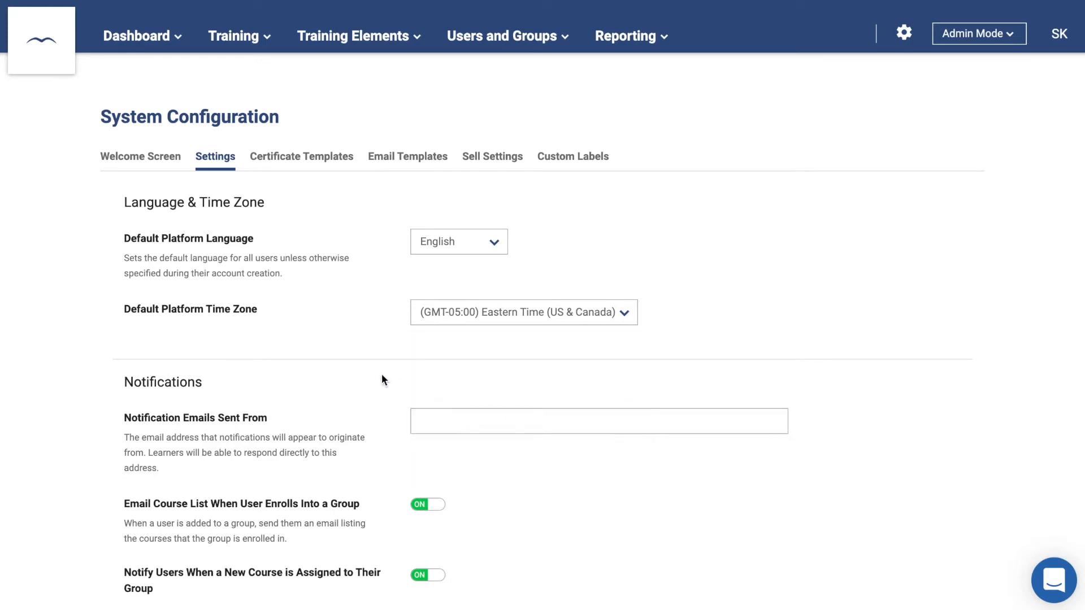
{"action": "scroll", "coordinate": [382, 376], "scroll_direction": "down", "scroll_amount": 3}
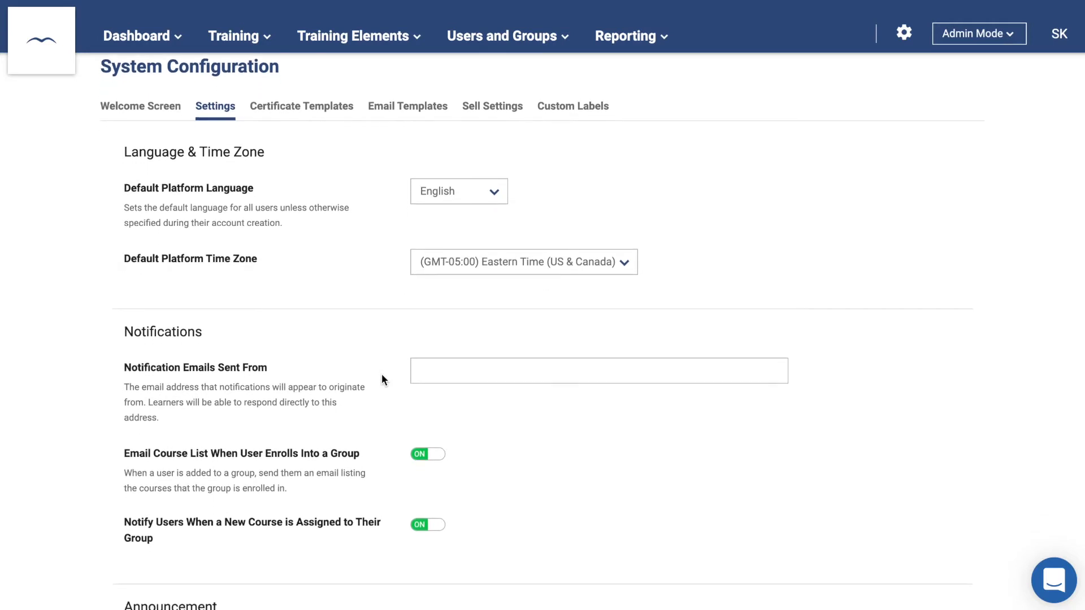
{"action": "left_click", "coordinate": [468, 284]}
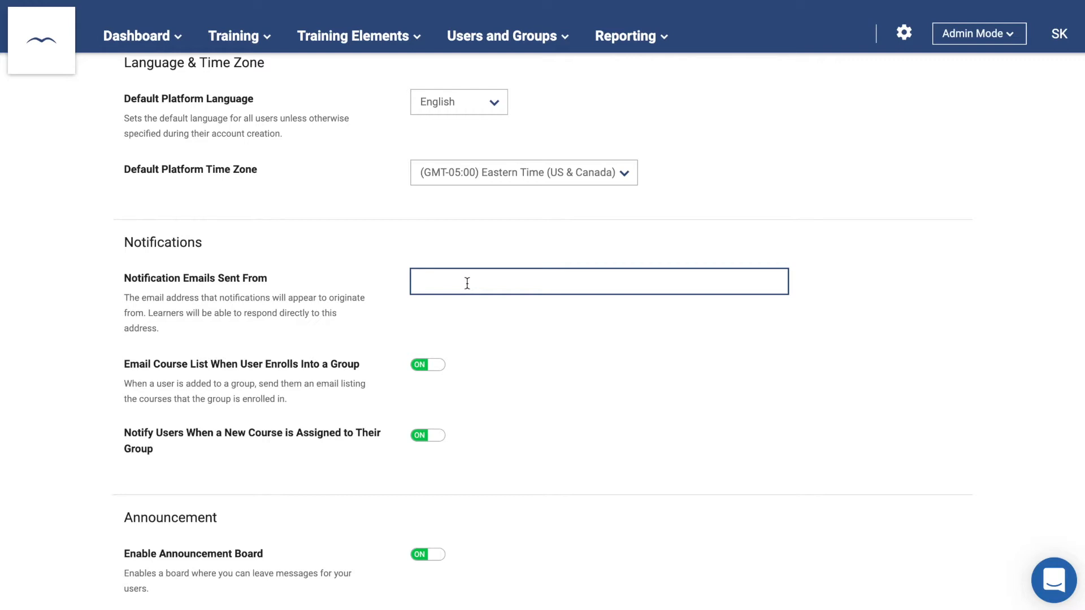
- Turn on Admin-Only Mode ('Logging in has been disabled.') and set the Document Viewer to PDF.JS
{"action": "scroll", "coordinate": [467, 283], "scroll_direction": "down", "scroll_amount": 6}
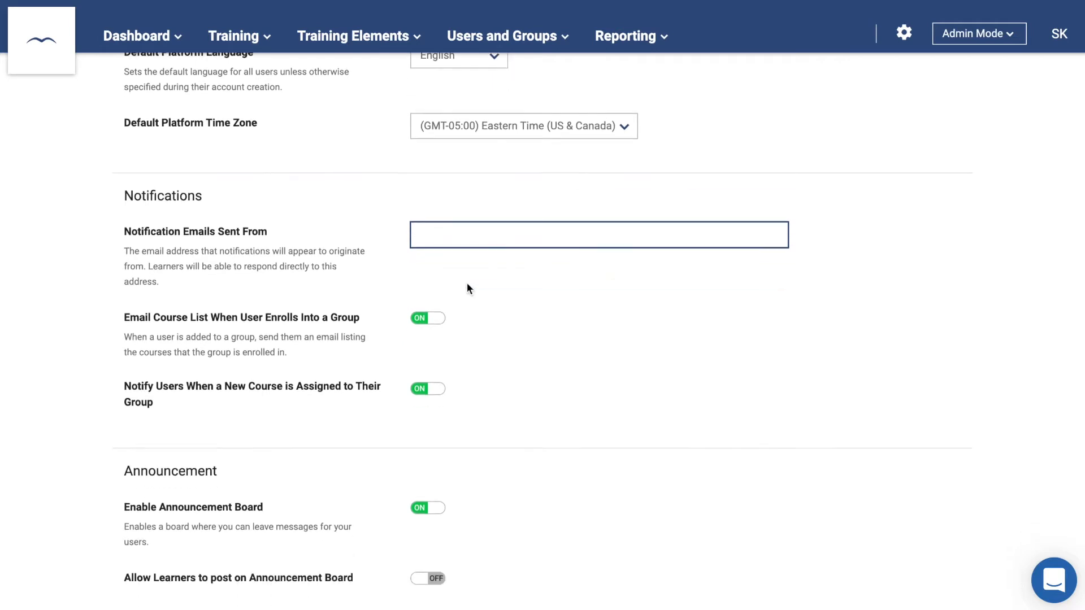
{"action": "scroll", "coordinate": [466, 288], "scroll_direction": "down", "scroll_amount": 1}
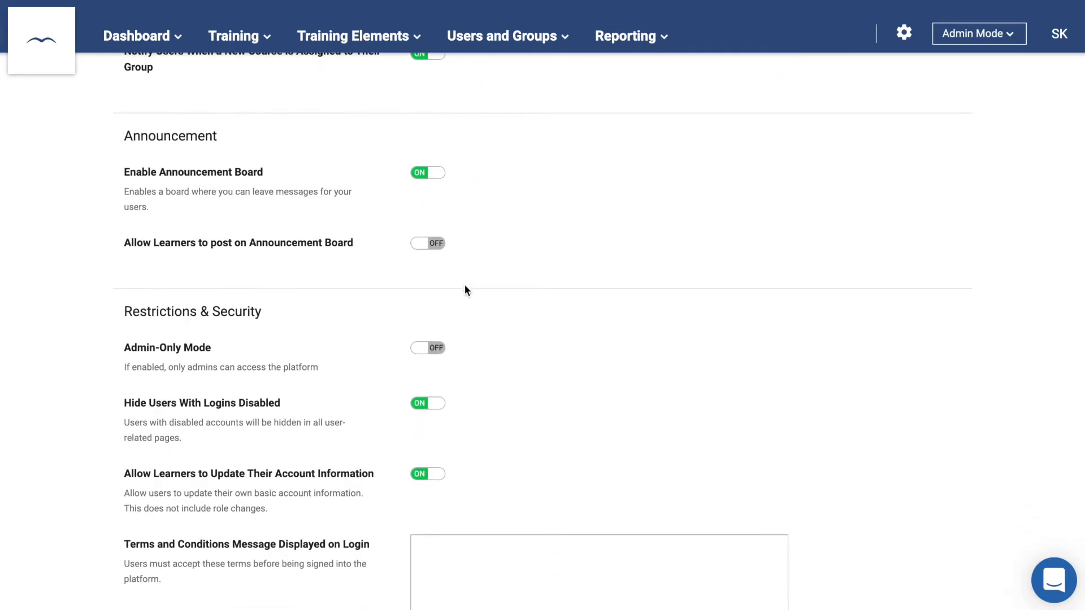
{"action": "left_click", "coordinate": [429, 348]}
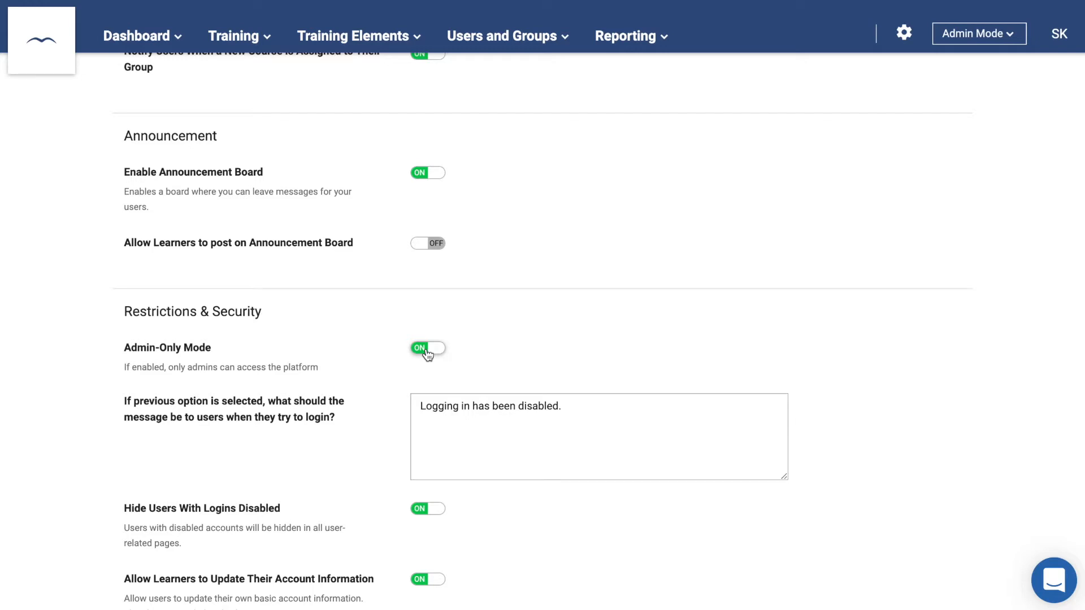
{"action": "scroll", "coordinate": [427, 351], "scroll_direction": "down", "scroll_amount": 8}
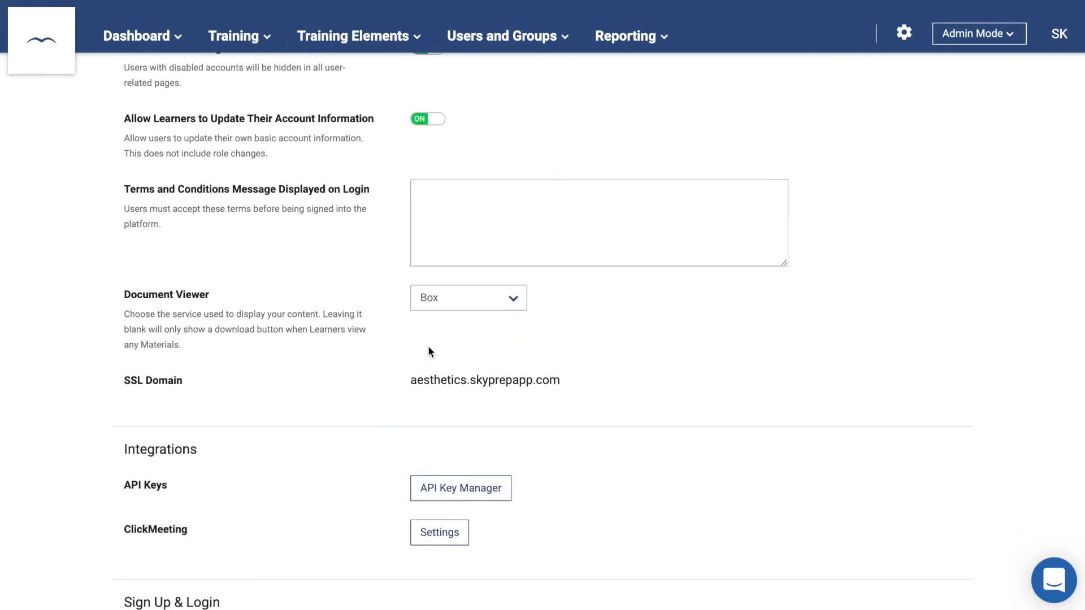
{"action": "left_click", "coordinate": [439, 304]}
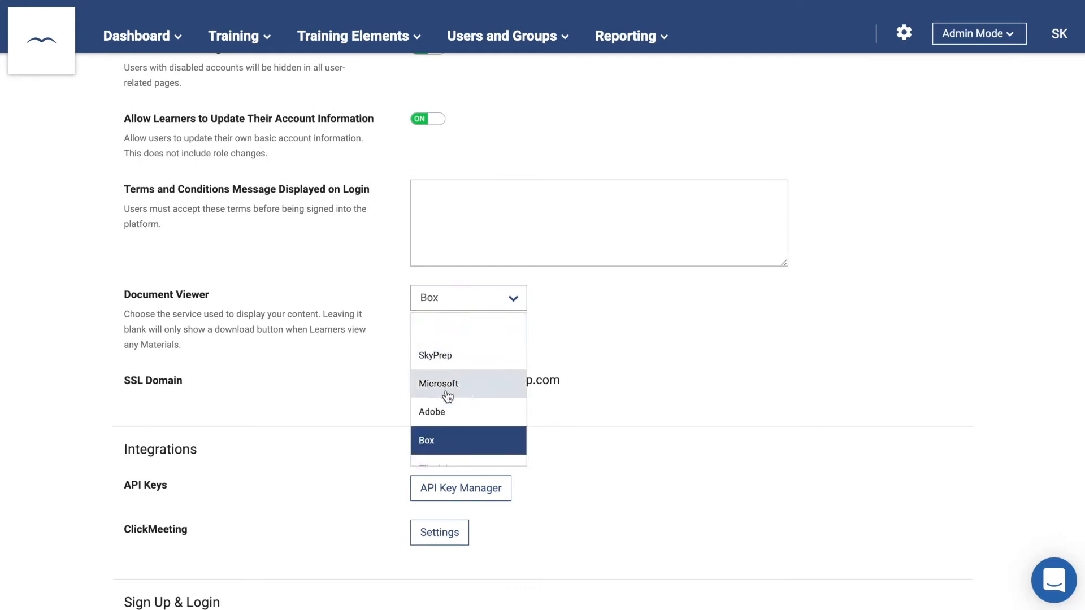
{"action": "scroll", "coordinate": [452, 396], "scroll_direction": "down", "scroll_amount": 3}
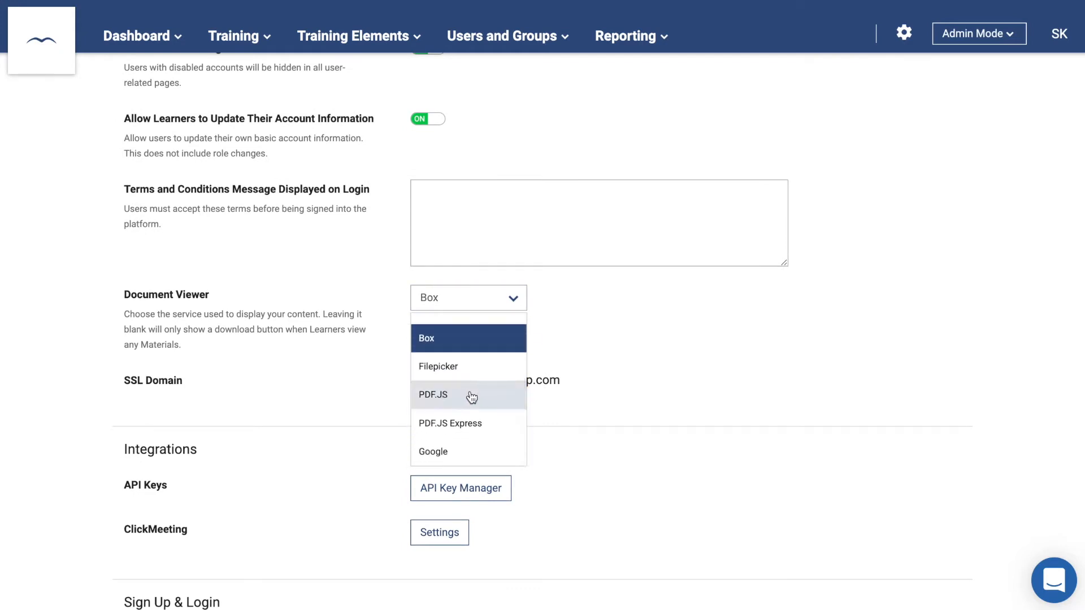
{"action": "left_click", "coordinate": [471, 397]}
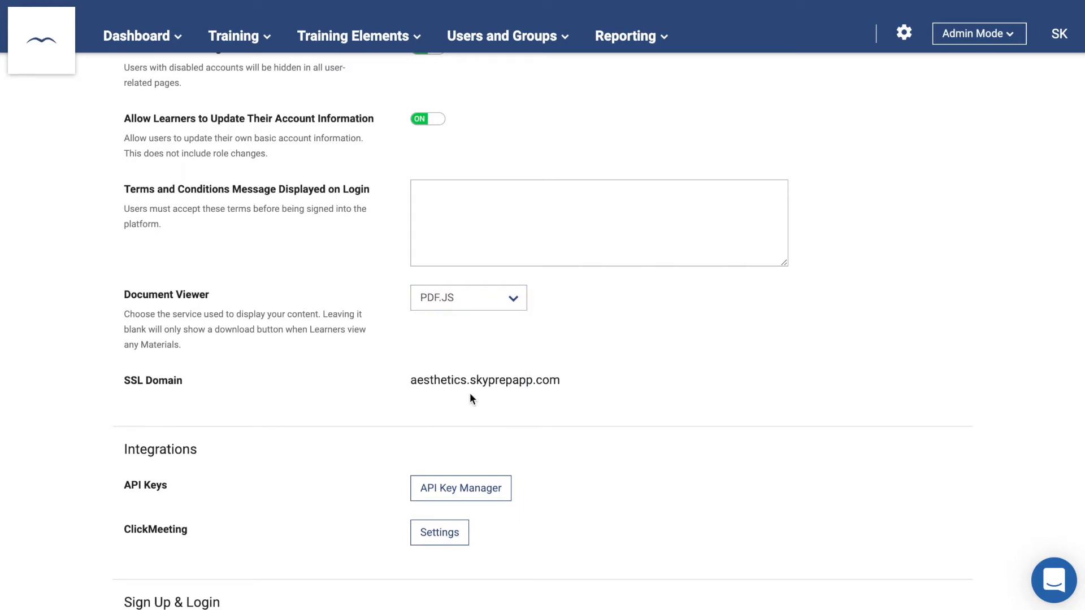
{"action": "scroll", "coordinate": [472, 398], "scroll_direction": "down", "scroll_amount": 2}
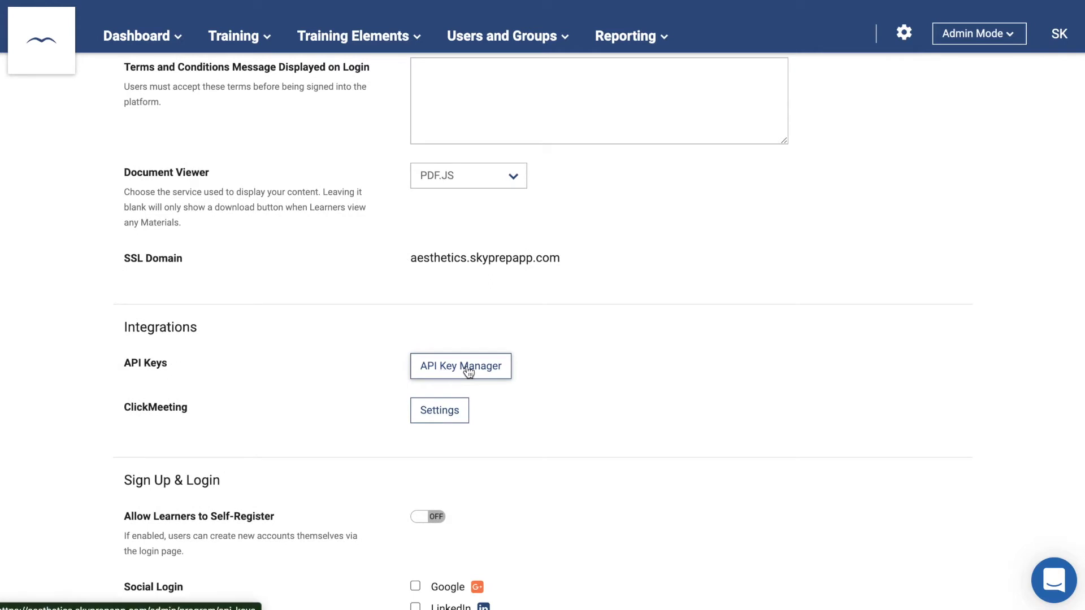
- Show the Certificate Templates settings, with certificates attached to course completion emails
{"action": "left_click", "coordinate": [468, 371]}
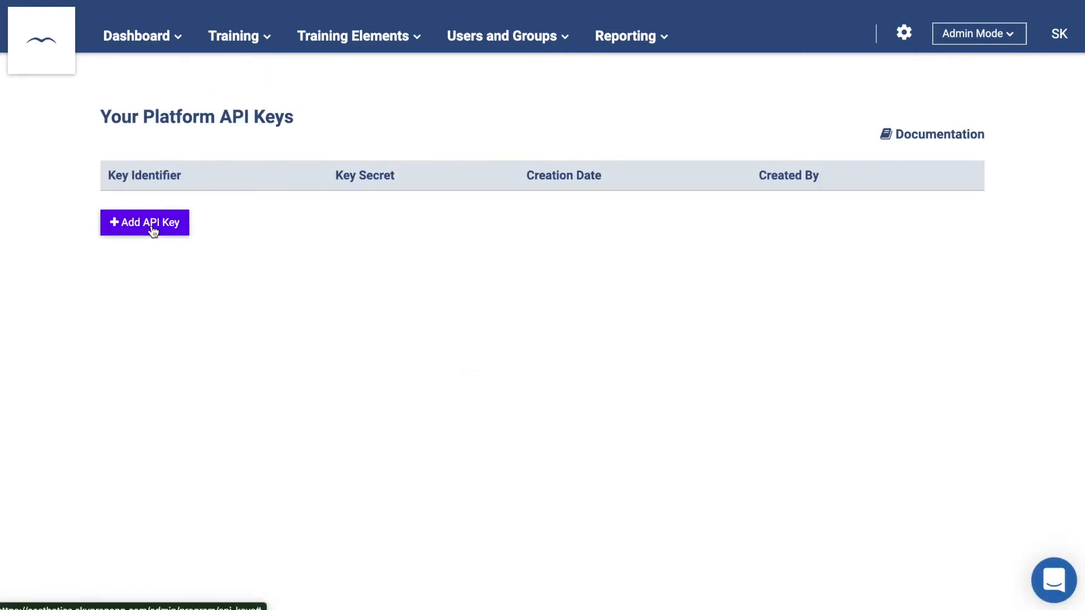
{"action": "scroll", "coordinate": [209, 284], "scroll_direction": "left", "scroll_amount": 5}
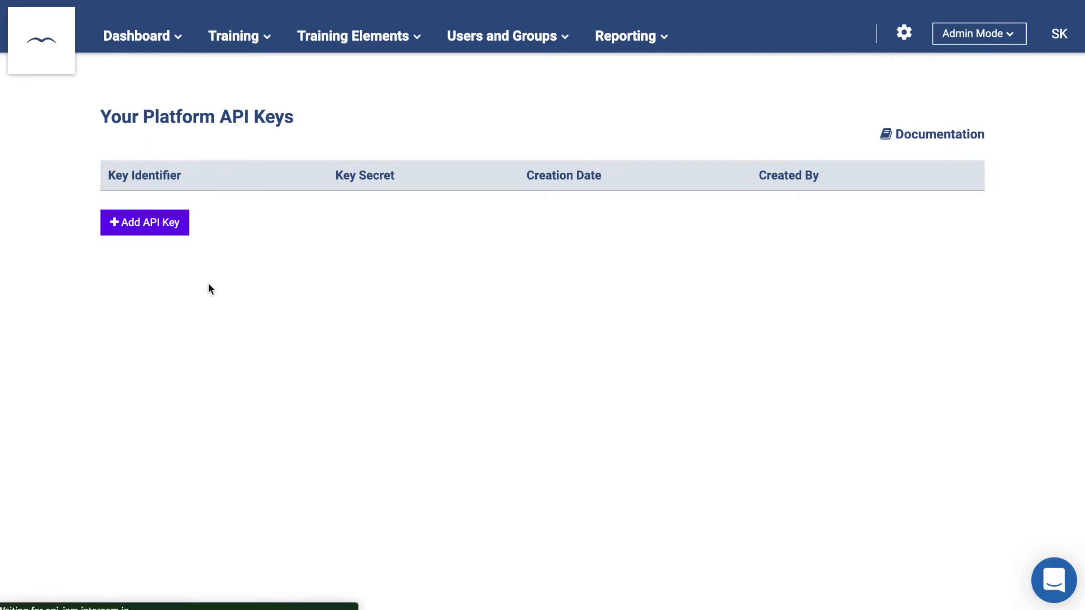
{"action": "scroll", "coordinate": [208, 286], "scroll_direction": "up", "scroll_amount": 10}
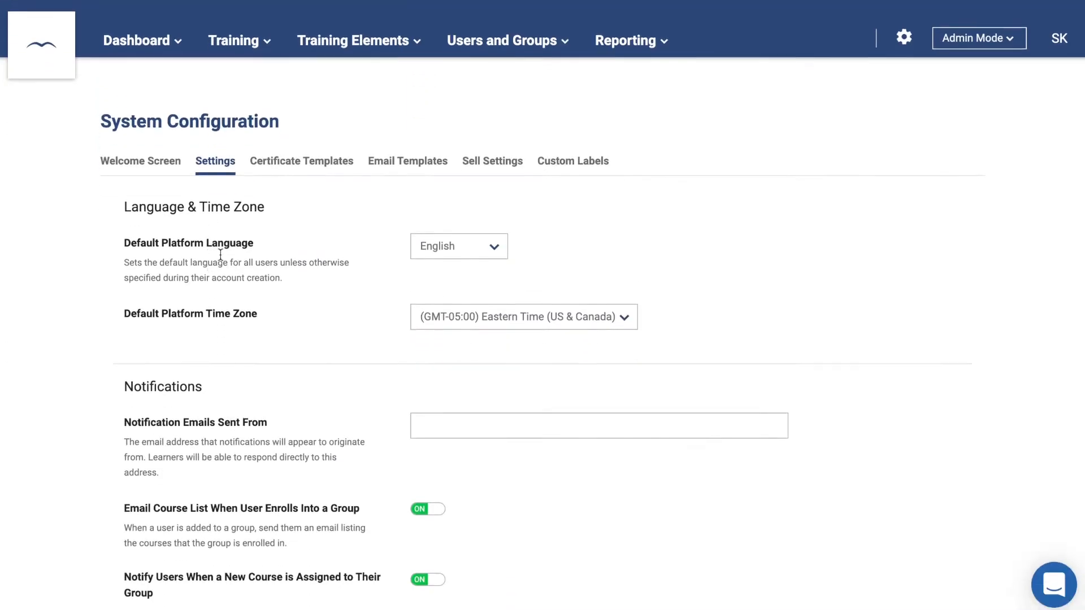
{"action": "left_click", "coordinate": [305, 164]}
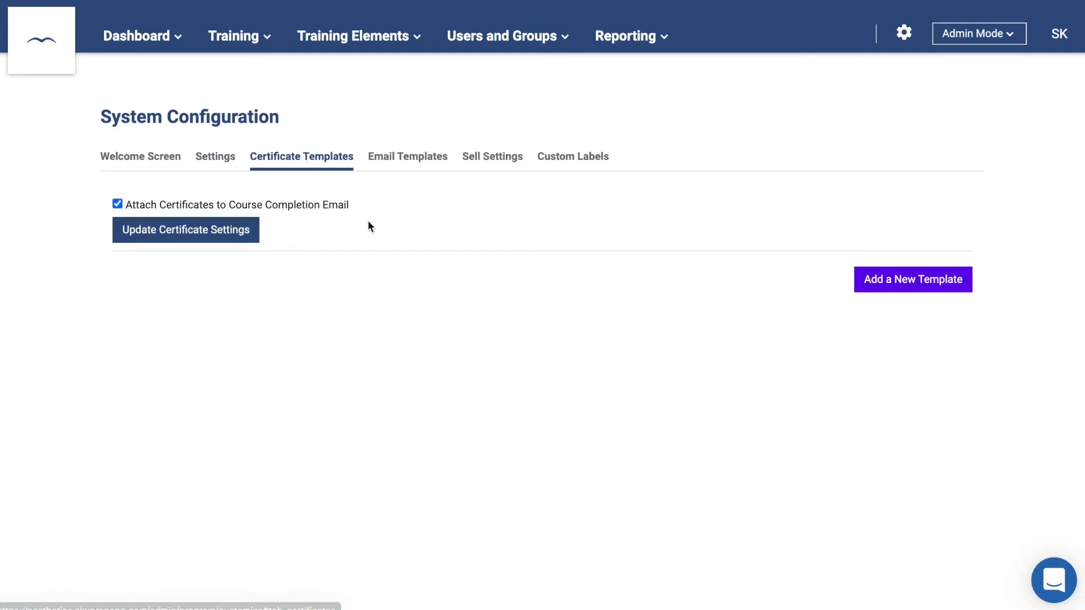
{"action": "left_click", "coordinate": [882, 280]}
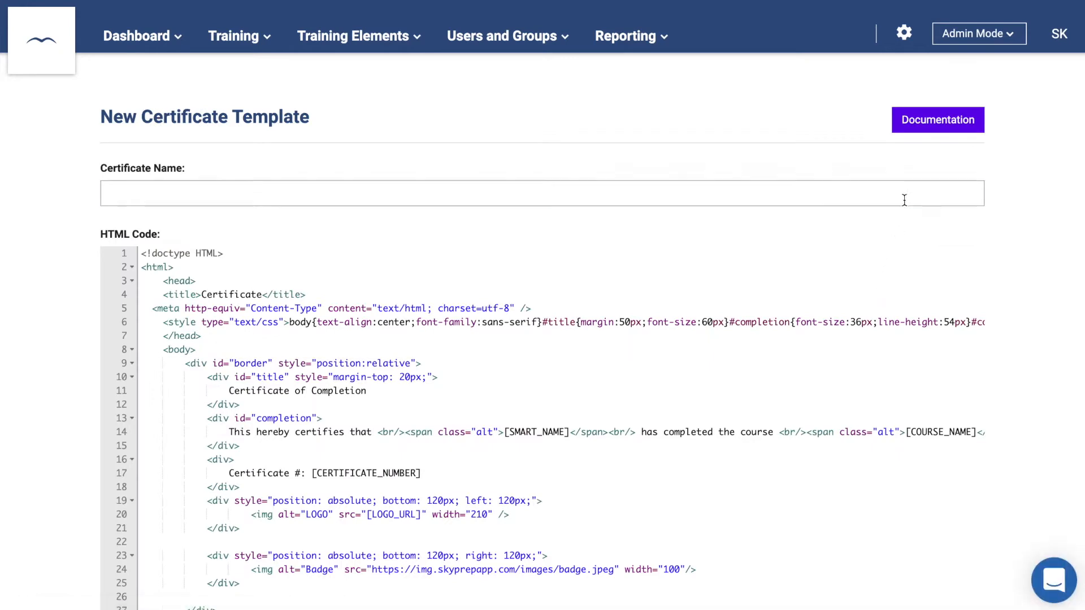
{"action": "left_click", "coordinate": [946, 124]}
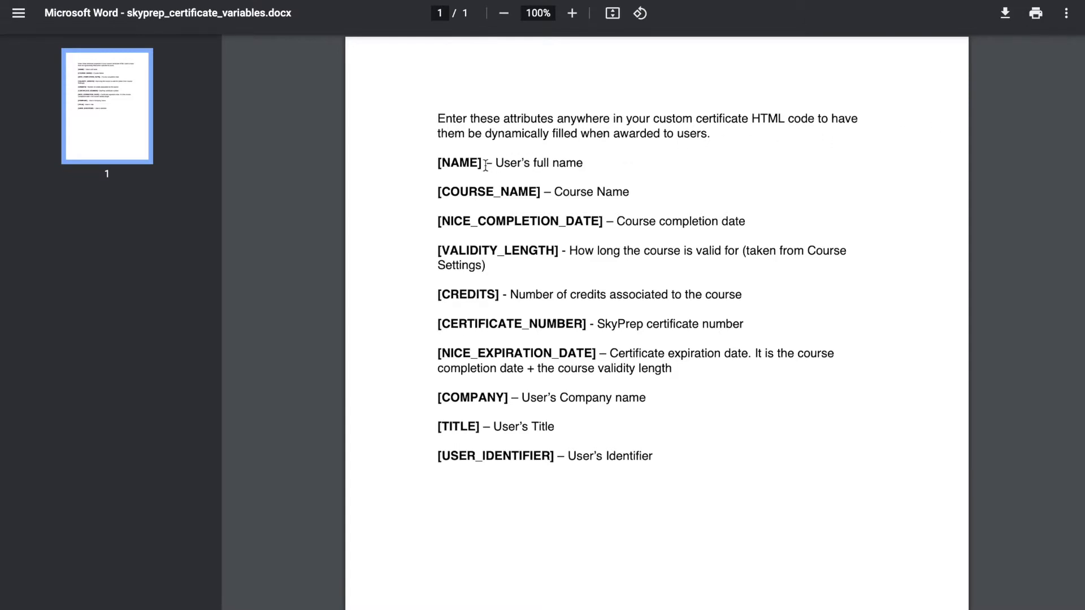
{"action": "left_click_drag", "start_coordinate": [480, 165], "coordinate": [425, 166]}
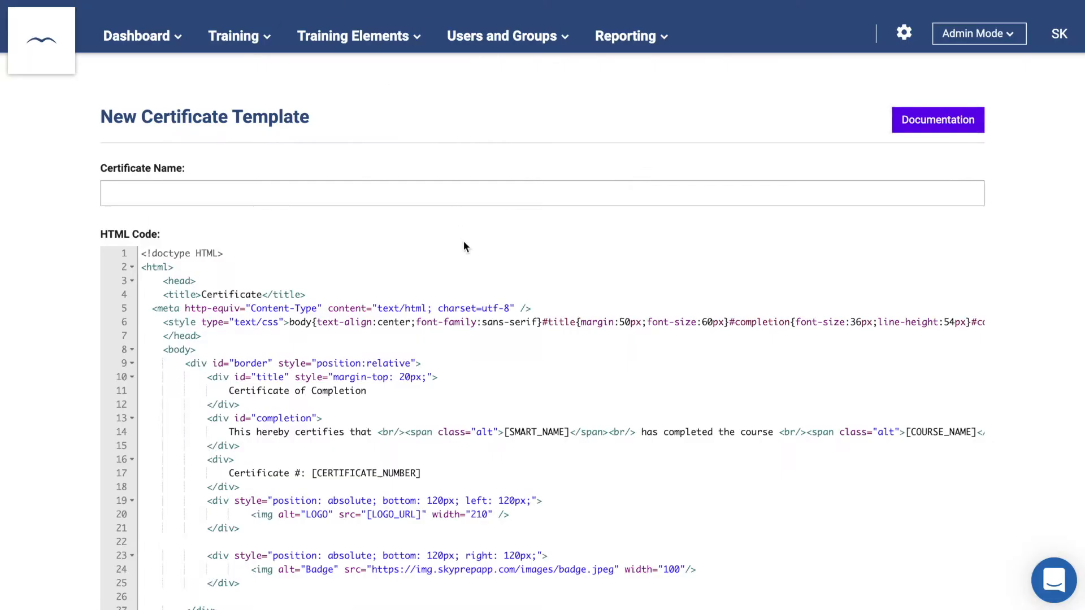
{"action": "scroll", "coordinate": [462, 239], "scroll_direction": "down", "scroll_amount": 2}
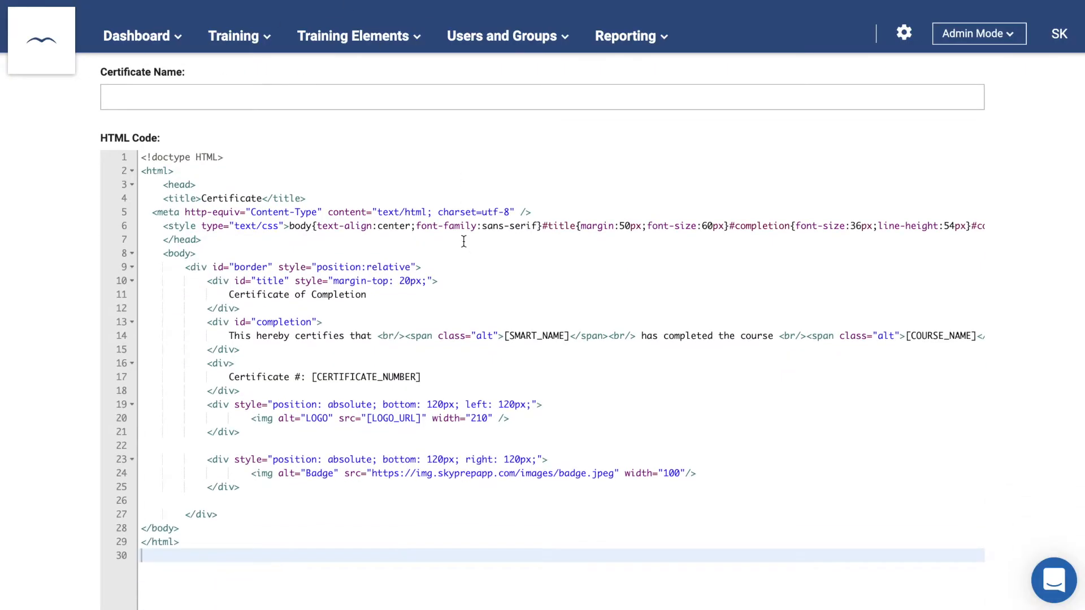
{"action": "scroll", "coordinate": [463, 241], "scroll_direction": "left", "scroll_amount": 5}
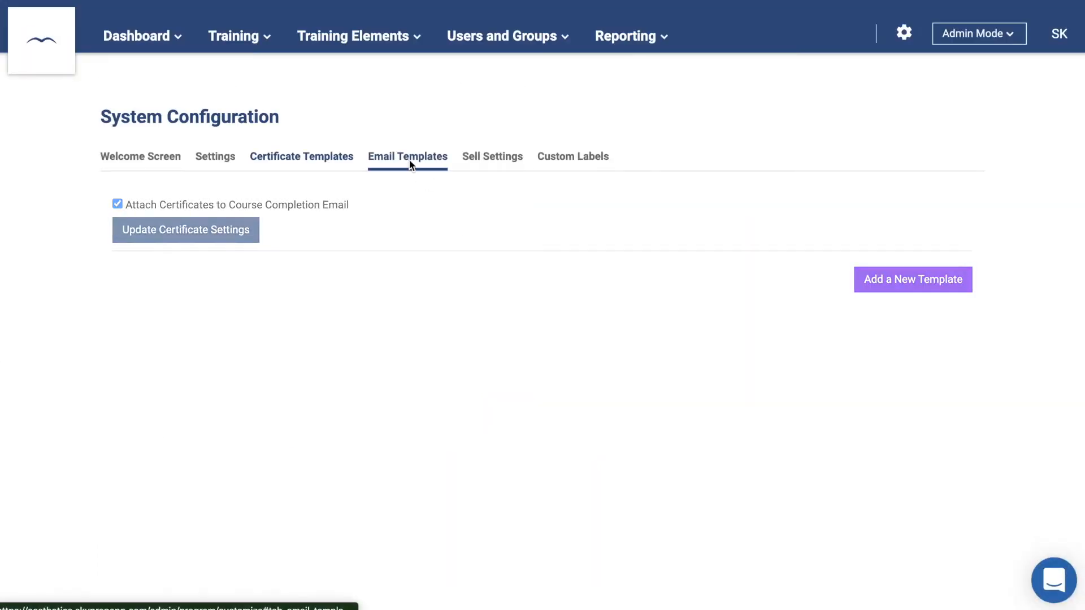
- Send New User and Course Enrollment emails to learners, and unenrollment notices to admins
{"action": "left_click", "coordinate": [409, 162]}
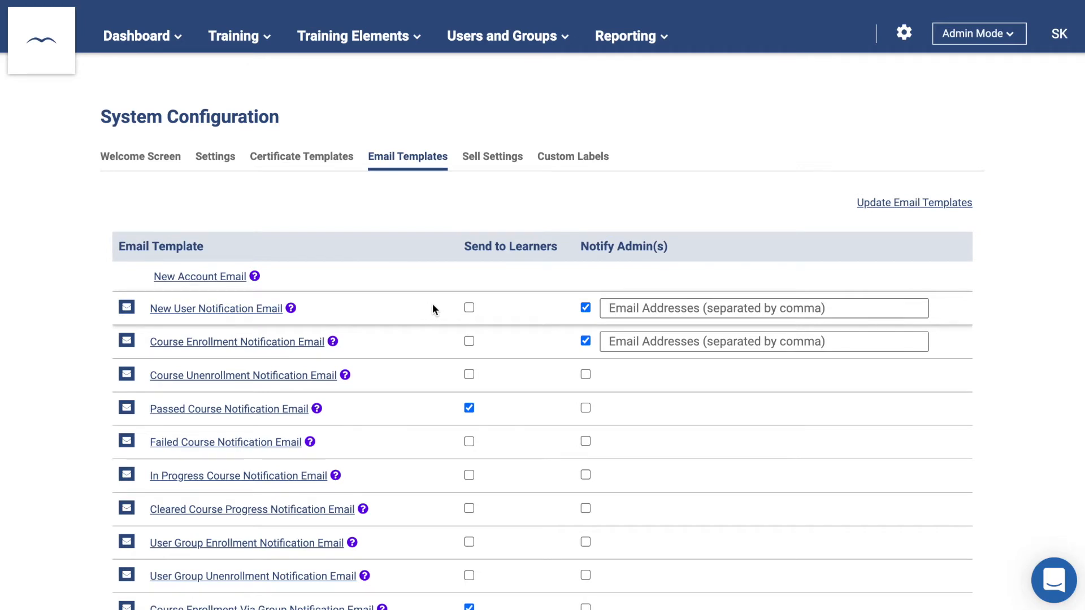
{"action": "left_click", "coordinate": [469, 309]}
{"action": "left_click", "coordinate": [469, 341]}
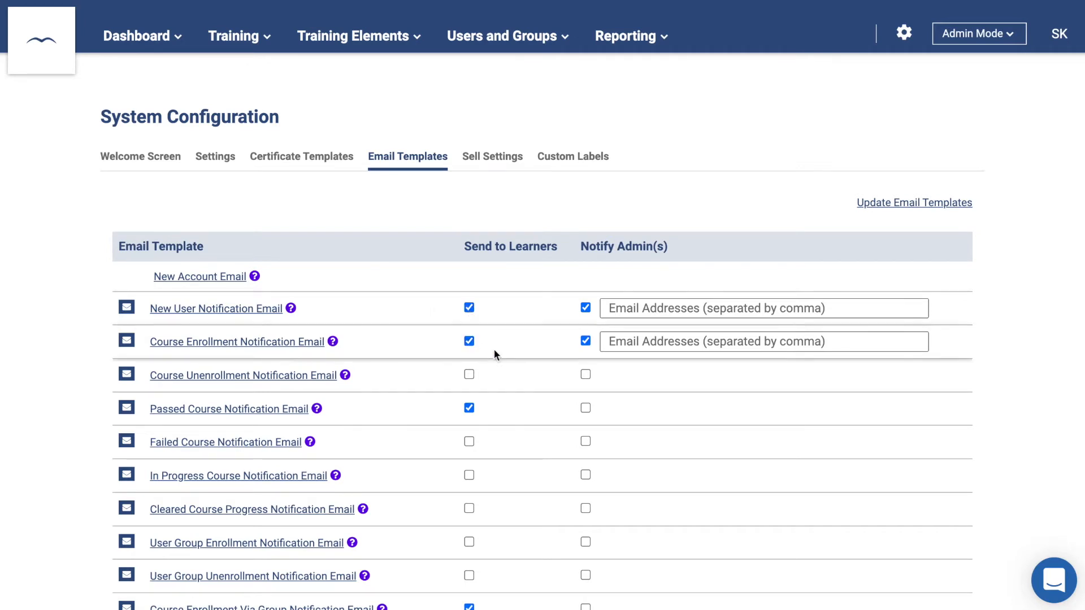
{"action": "left_click", "coordinate": [586, 374]}
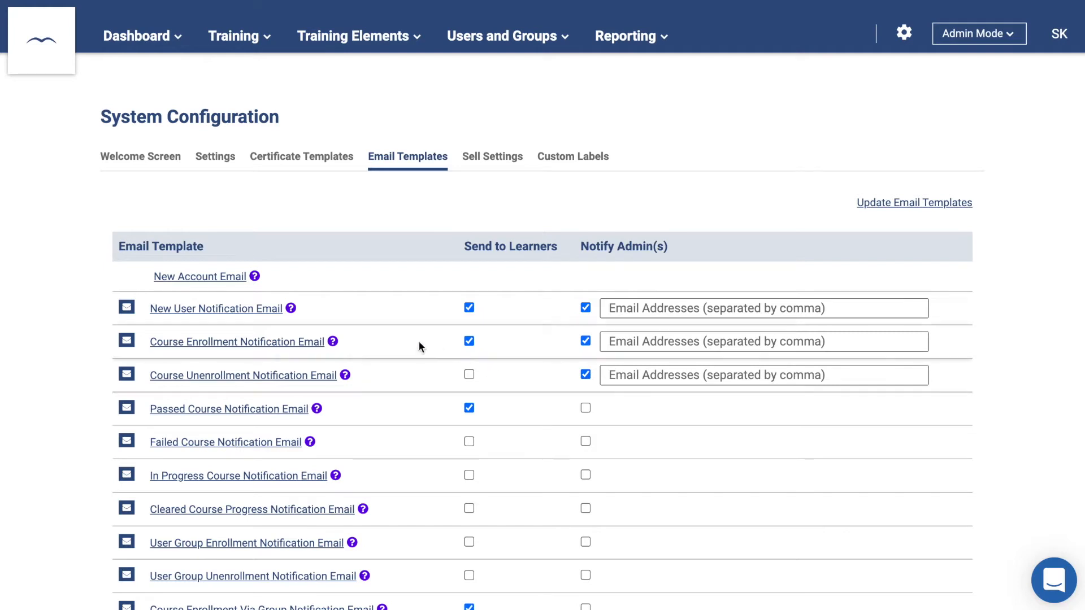
- Change the New User Notification Email greeting to 'Hi [SMART_NAME],' and save the template
{"action": "left_click", "coordinate": [248, 309]}
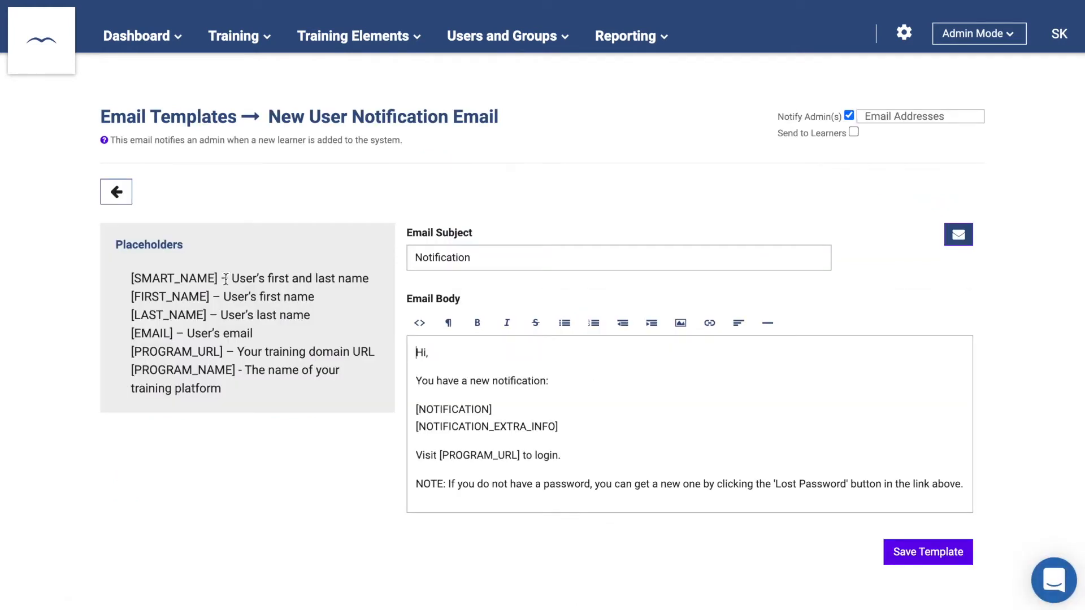
{"action": "left_click_drag", "start_coordinate": [221, 278], "coordinate": [116, 279]}
{"action": "key", "text": "ctrl+c"}
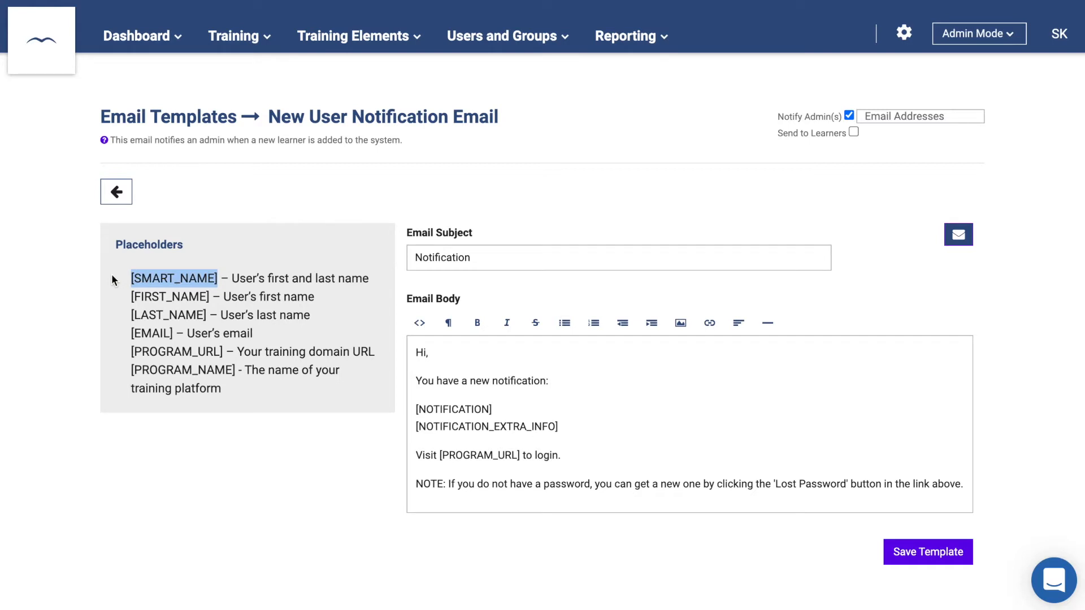
{"action": "left_click", "coordinate": [426, 353]}
{"action": "key", "text": "ctrl+v"}
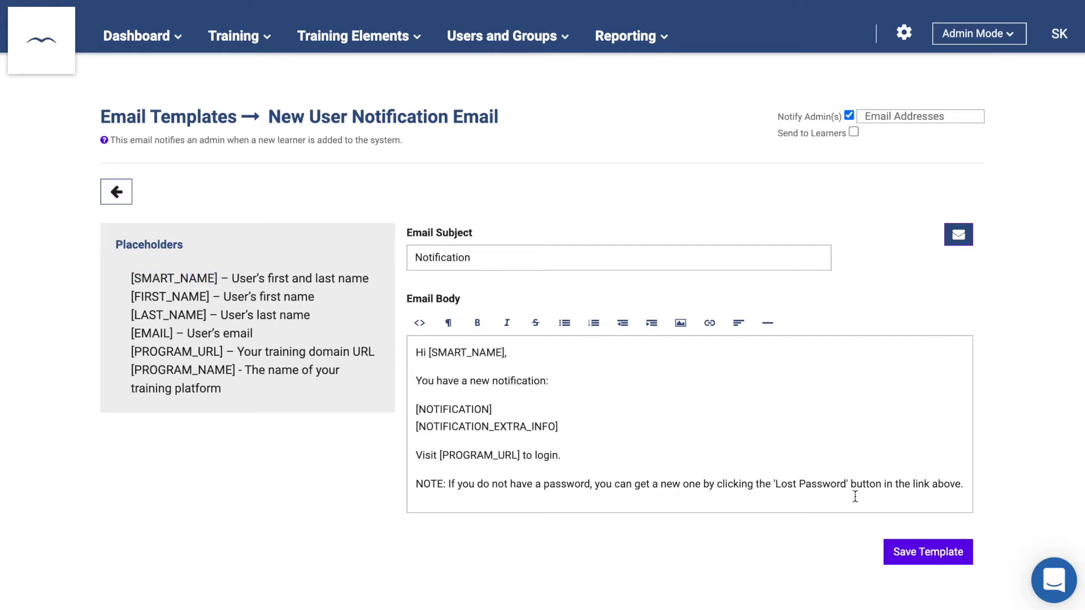
{"action": "left_click", "coordinate": [931, 553]}
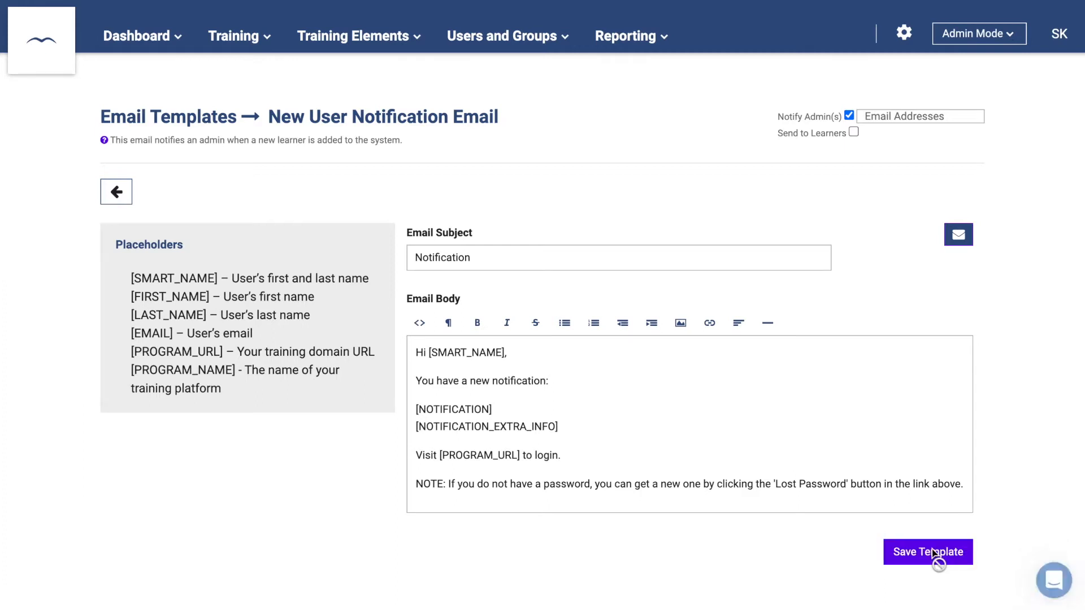
{"action": "left_click", "coordinate": [201, 118]}
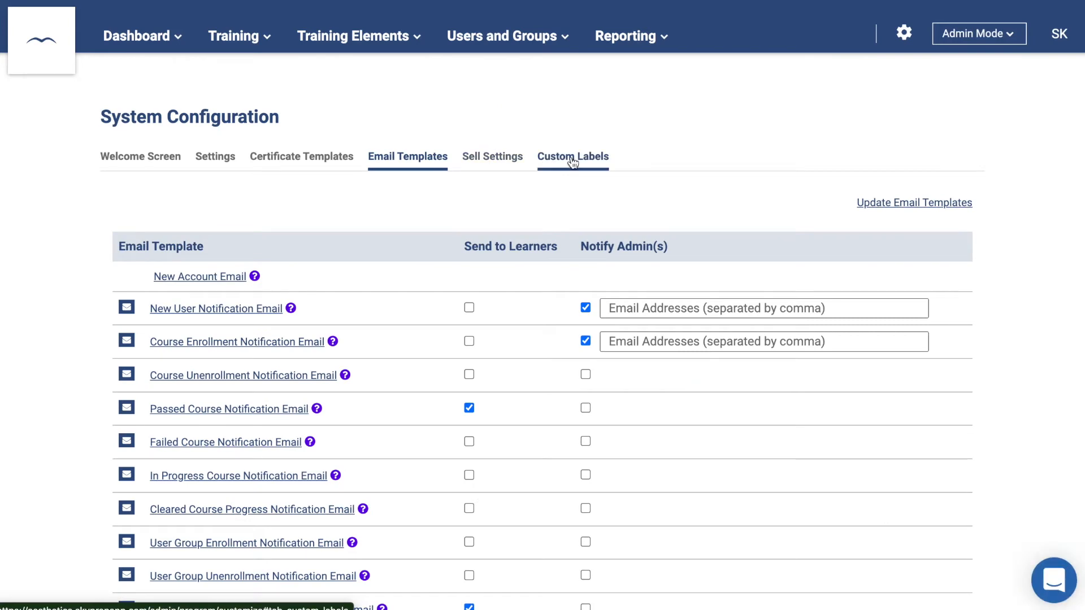
{"action": "left_click", "coordinate": [573, 159]}
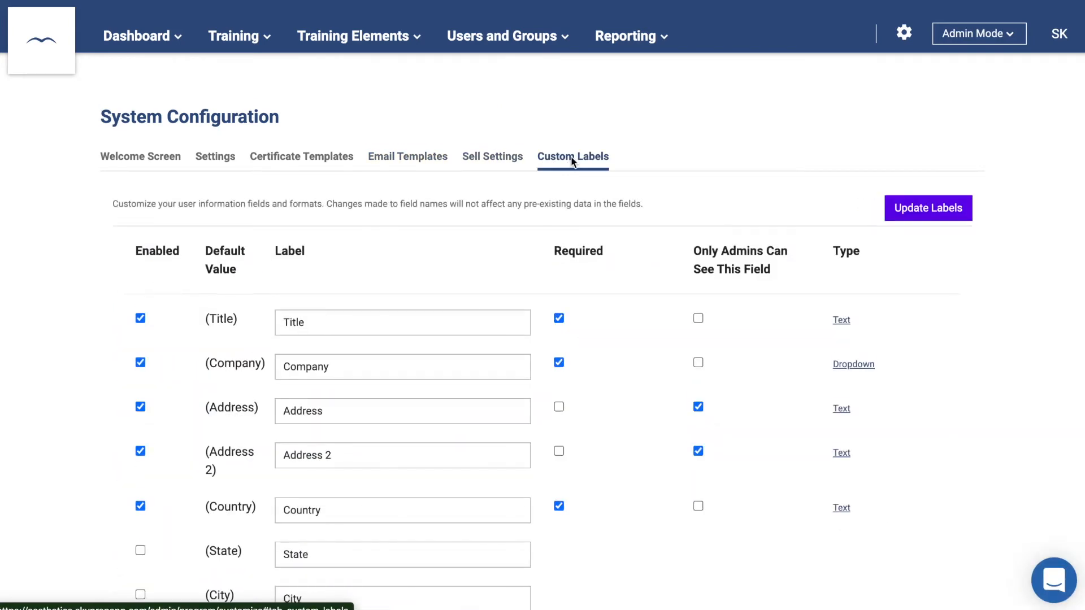
- Disable the Title and Company user fields, and make Address required and visible to non-admins
{"action": "scroll", "coordinate": [573, 161], "scroll_direction": "down", "scroll_amount": 3}
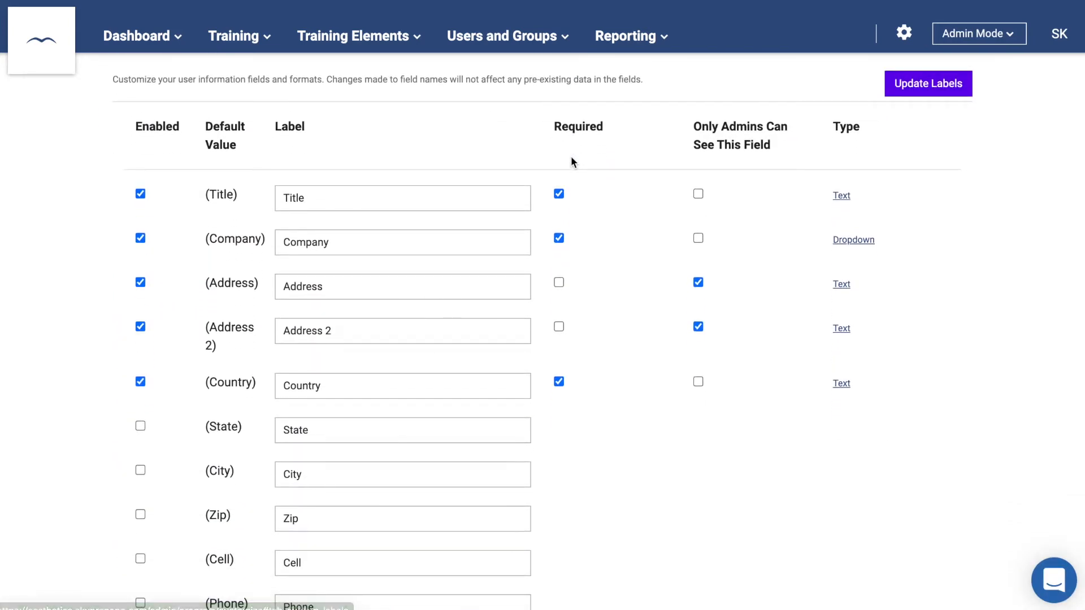
{"action": "left_click", "coordinate": [140, 193]}
{"action": "left_click", "coordinate": [141, 238]}
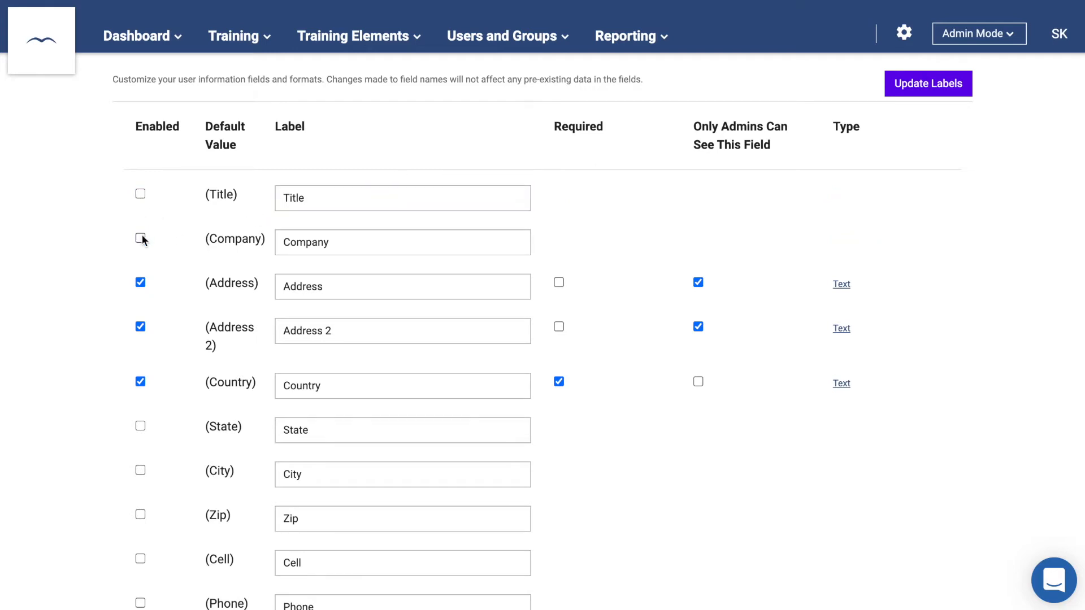
{"action": "left_click", "coordinate": [317, 285]}
{"action": "left_click_drag", "start_coordinate": [331, 287], "coordinate": [270, 286]}
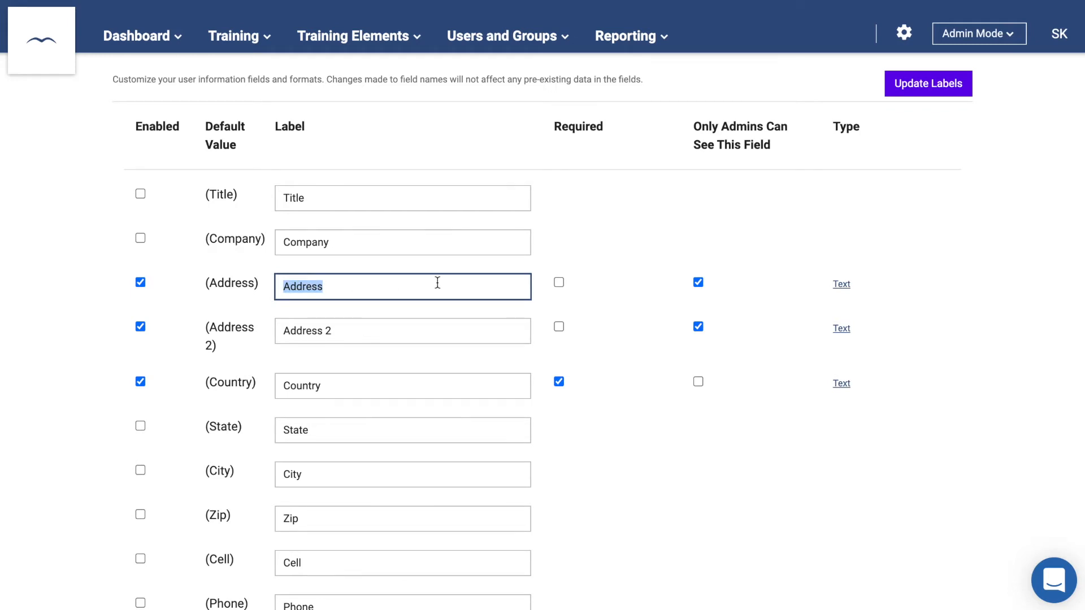
{"action": "left_click", "coordinate": [559, 282]}
{"action": "left_click", "coordinate": [698, 283]}
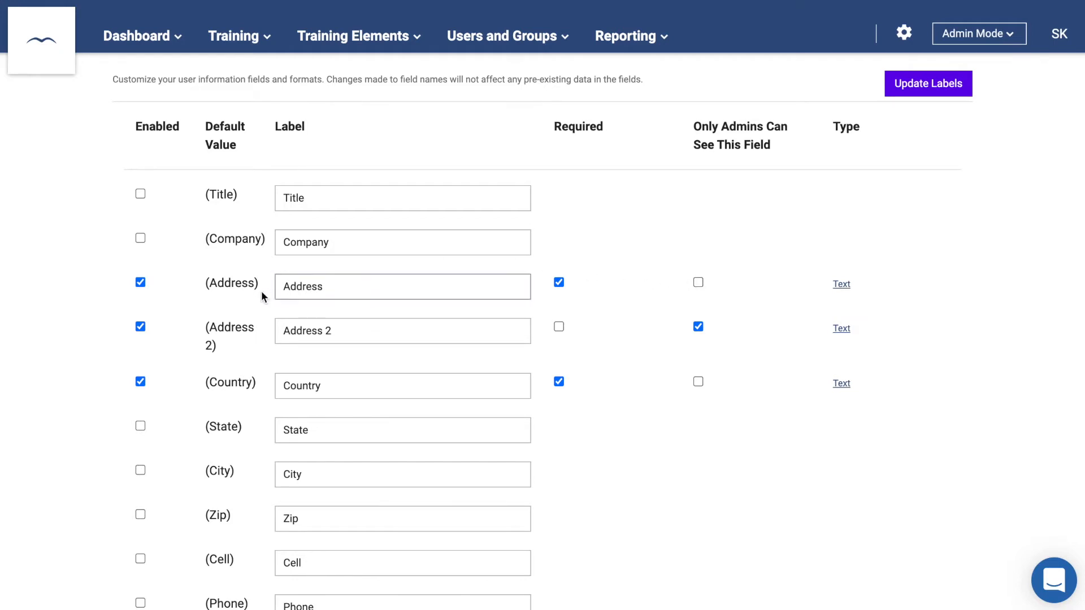
- Add an [ADDRESS] placeholder line to the New User Notification Email body
{"action": "left_click_drag", "start_coordinate": [260, 287], "coordinate": [207, 283]}
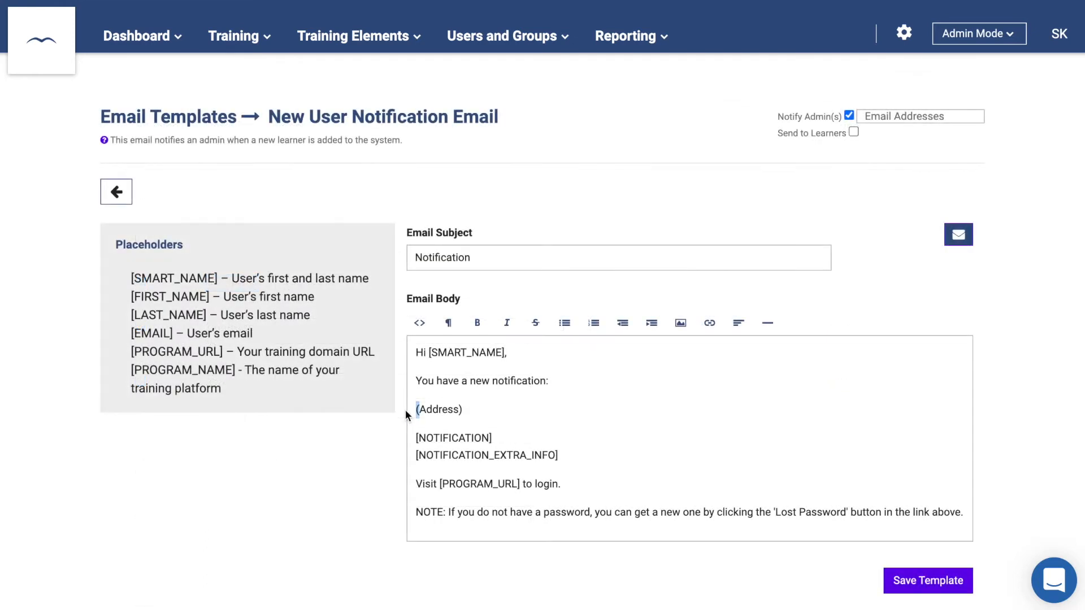
{"action": "type", "text": "["}
{"action": "left_click_drag", "start_coordinate": [419, 410], "coordinate": [458, 411]}
{"action": "type", "text": "ADDRESS"}
{"action": "key", "text": "Delete"}
{"action": "type", "text": "]"}
{"action": "left_click", "coordinate": [904, 32]}
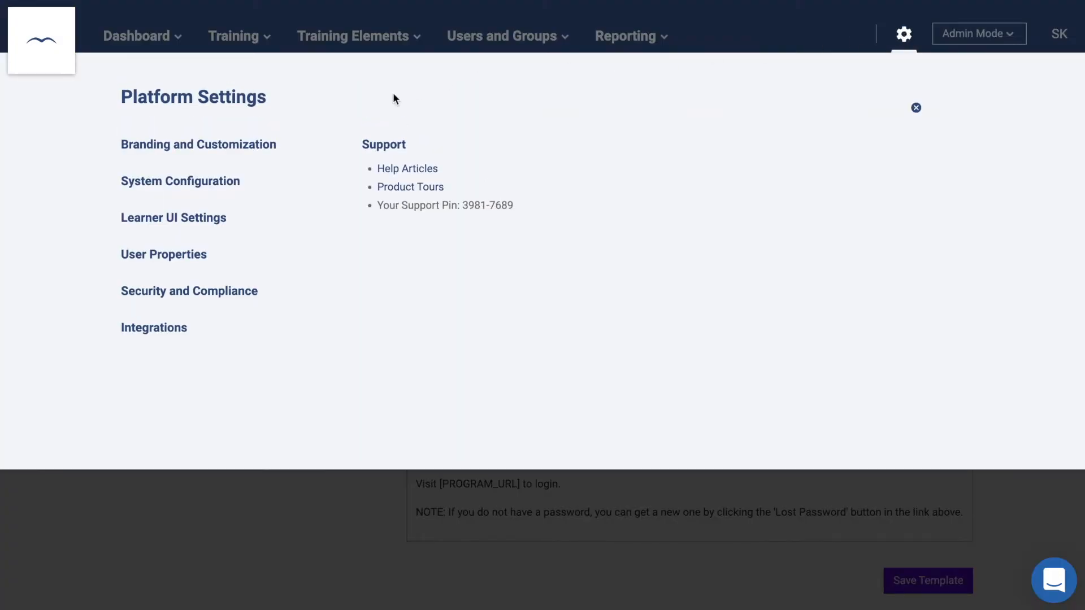
- In Learner UI Settings, keep grid view as default and show course images as full-width banners
{"action": "left_click", "coordinate": [214, 220]}
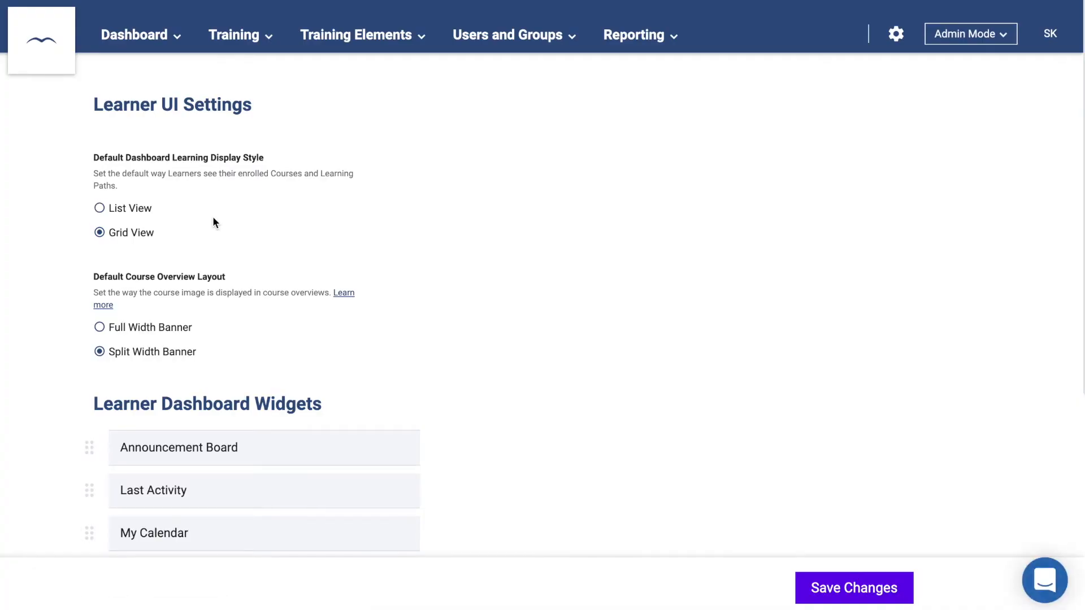
{"action": "scroll", "coordinate": [213, 216], "scroll_direction": "down", "scroll_amount": 1}
{"action": "left_click", "coordinate": [99, 166]}
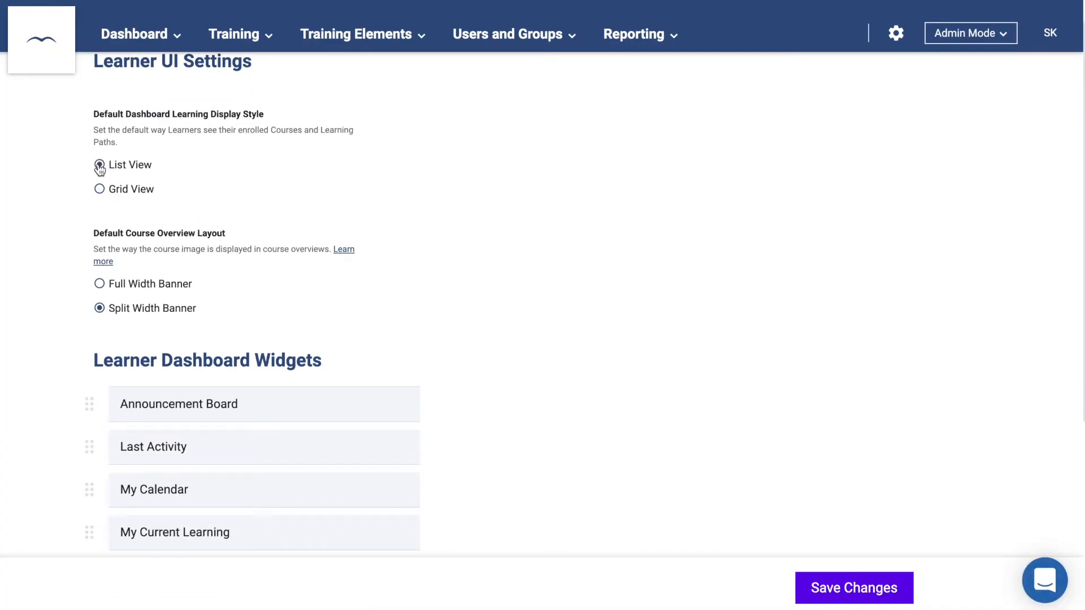
{"action": "left_click", "coordinate": [100, 190]}
{"action": "left_click", "coordinate": [100, 285]}
- Add a learner dashboard image widget and move Recently Passed Courses to second place
{"action": "scroll", "coordinate": [102, 287], "scroll_direction": "down", "scroll_amount": 3}
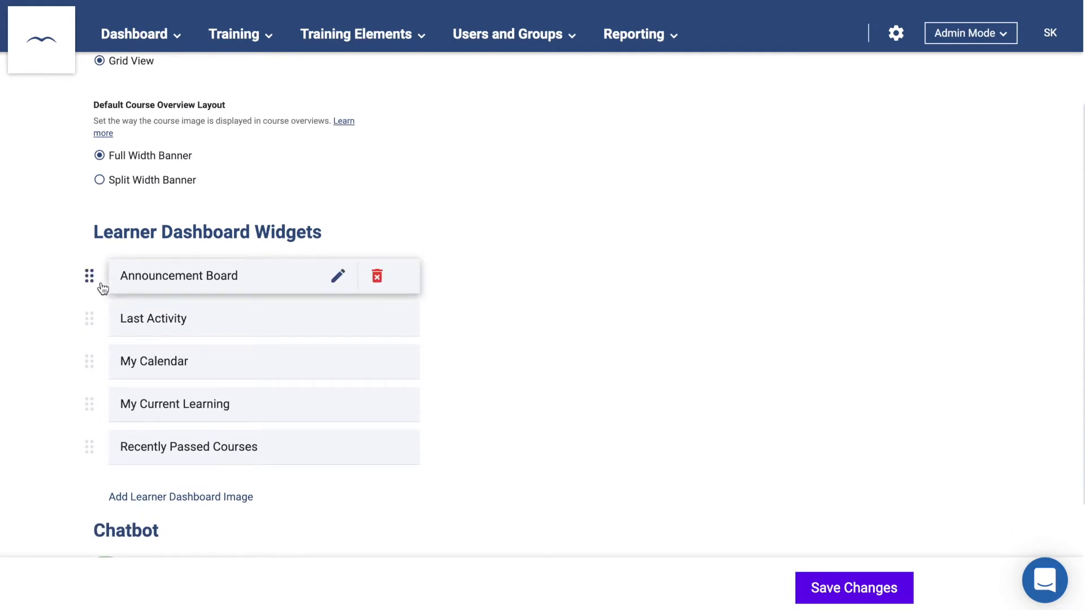
{"action": "scroll", "coordinate": [102, 288], "scroll_direction": "down", "scroll_amount": 1}
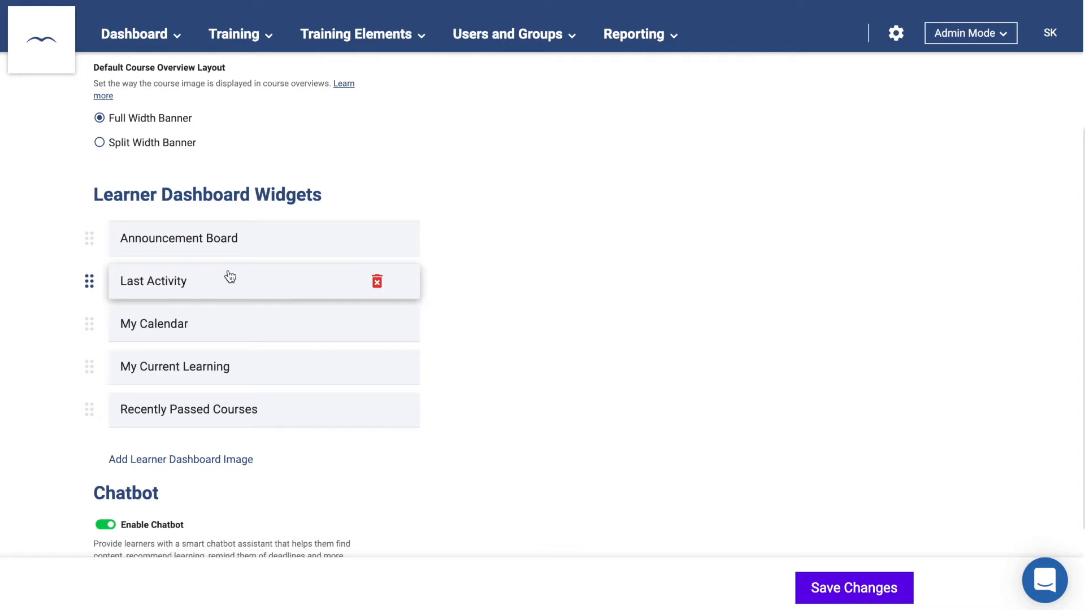
{"action": "left_click", "coordinate": [170, 463]}
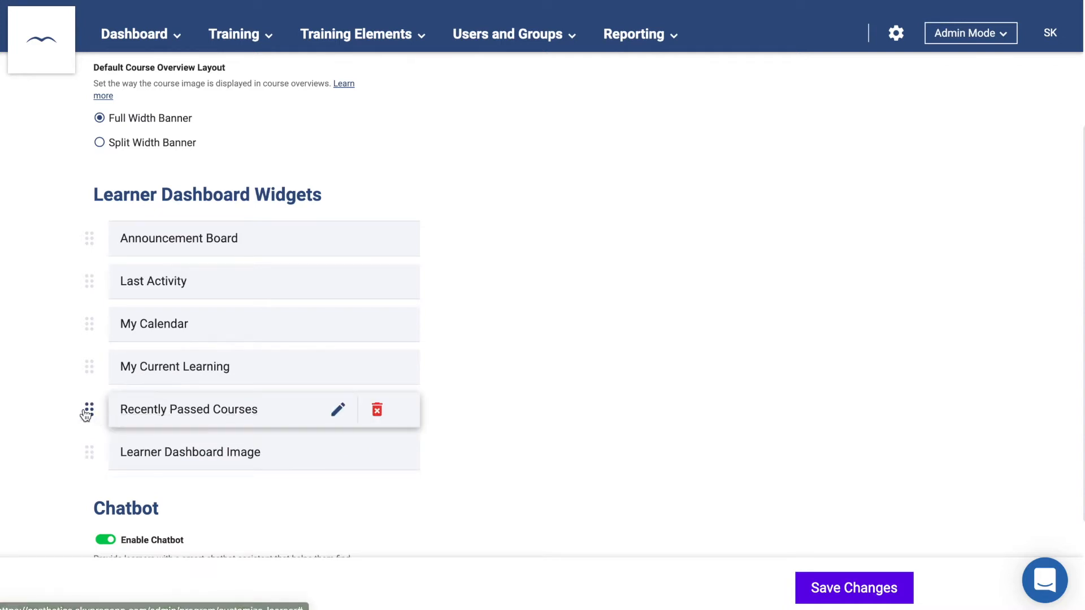
{"action": "left_click_drag", "start_coordinate": [85, 408], "coordinate": [89, 287]}
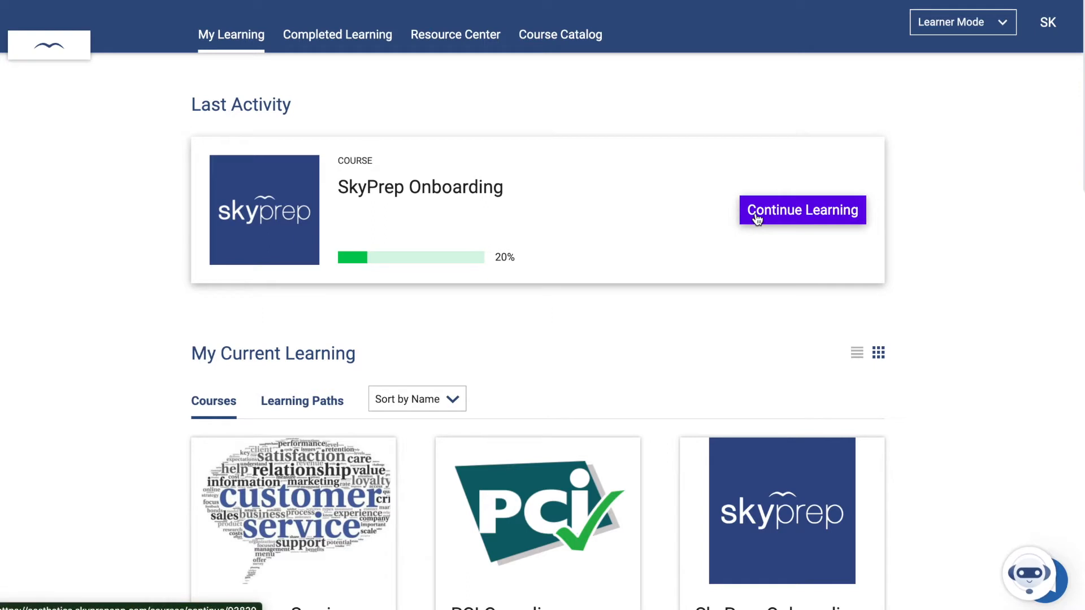
{"action": "scroll", "coordinate": [758, 219], "scroll_direction": "down", "scroll_amount": 4}
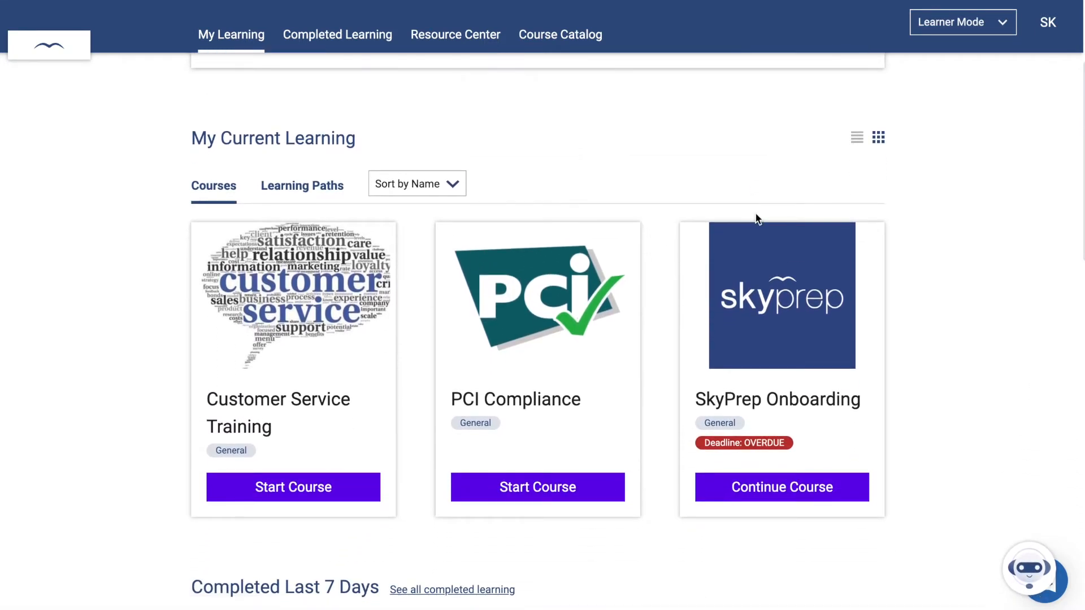
{"action": "scroll", "coordinate": [757, 219], "scroll_direction": "down", "scroll_amount": 6}
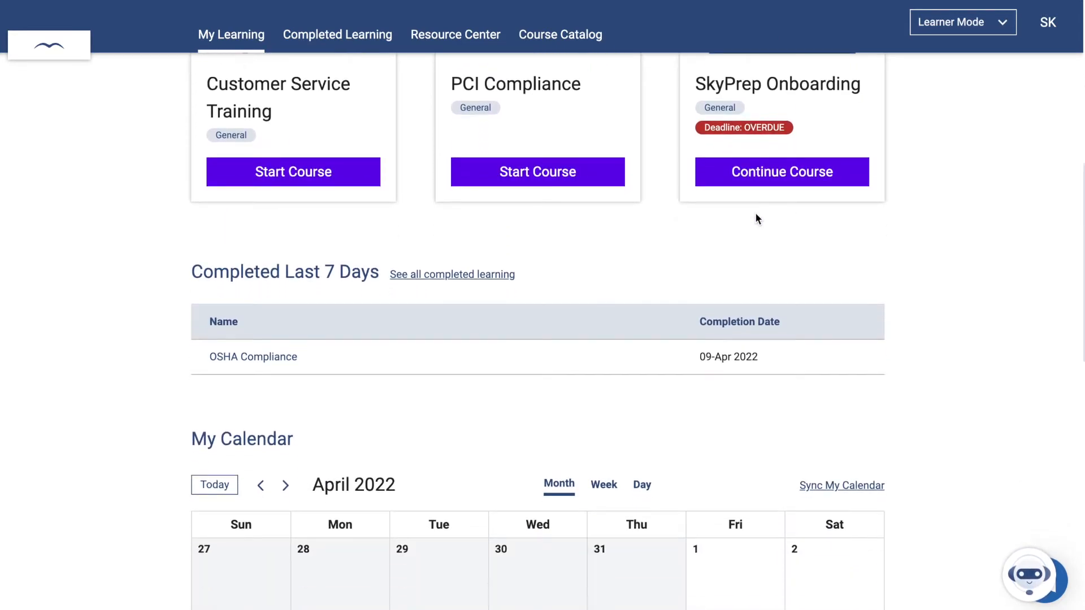
{"action": "scroll", "coordinate": [757, 219], "scroll_direction": "down", "scroll_amount": 6}
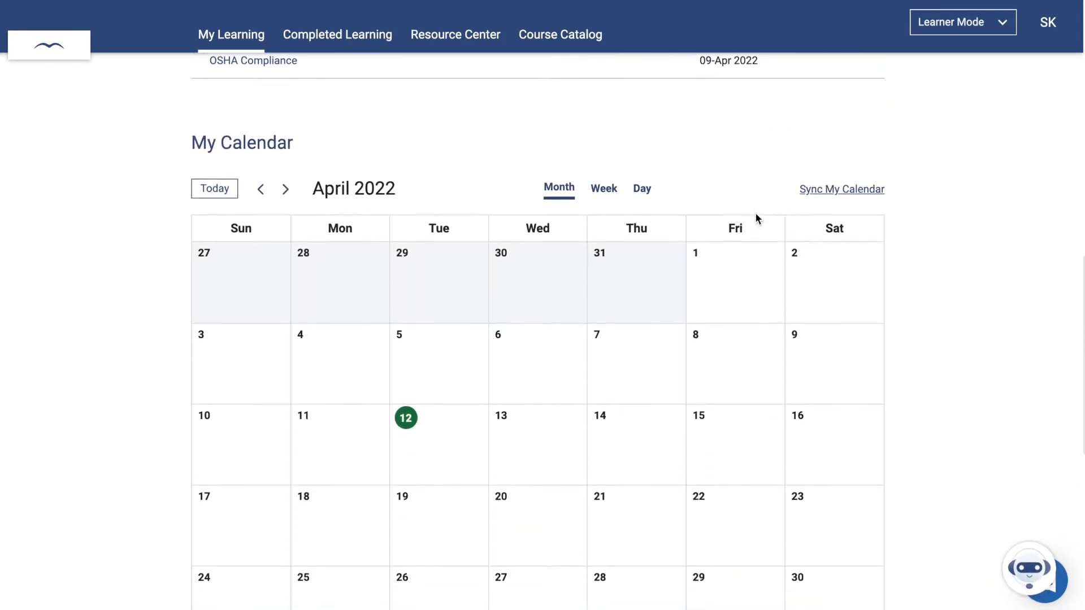
{"action": "scroll", "coordinate": [757, 220], "scroll_direction": "down", "scroll_amount": 5}
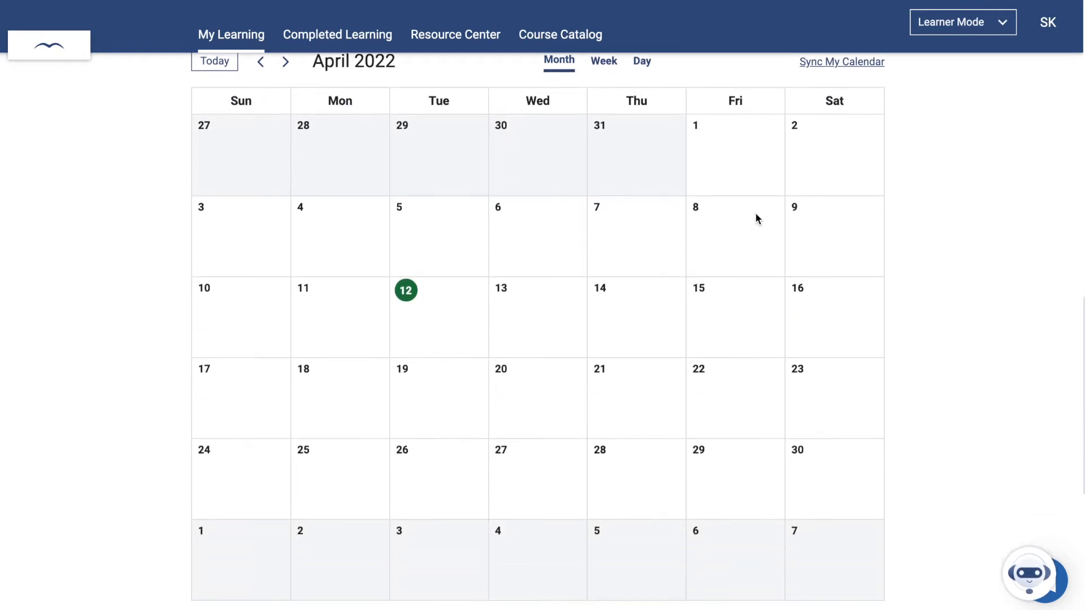
{"action": "scroll", "coordinate": [757, 219], "scroll_direction": "down", "scroll_amount": 4}
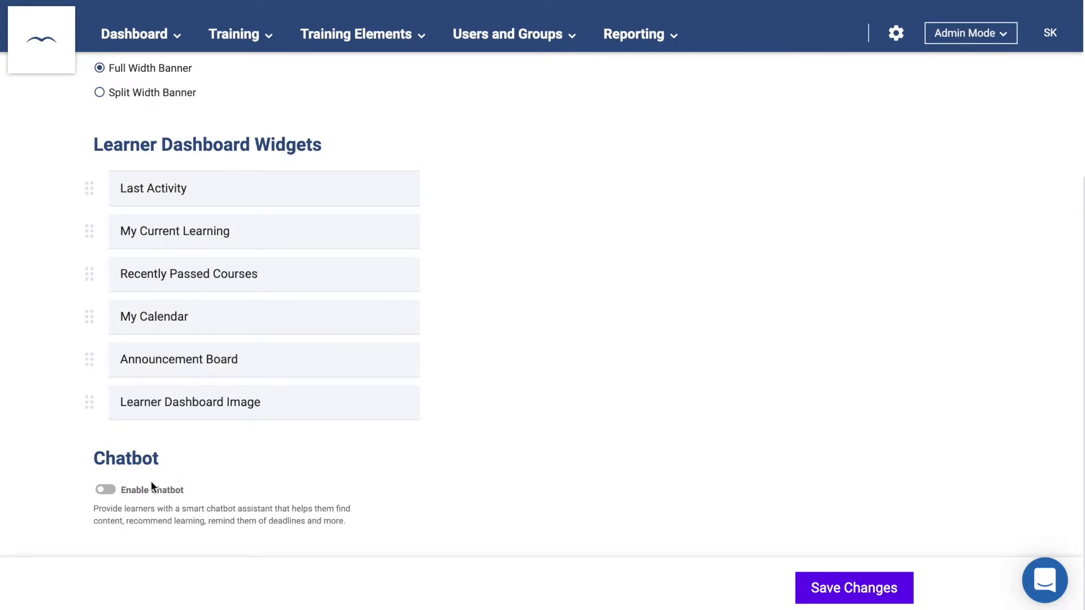
- Enable the learner chatbot with its default name 'Sky' and save the learner settings
{"action": "left_click", "coordinate": [107, 492]}
{"action": "scroll", "coordinate": [108, 498], "scroll_direction": "down", "scroll_amount": 2}
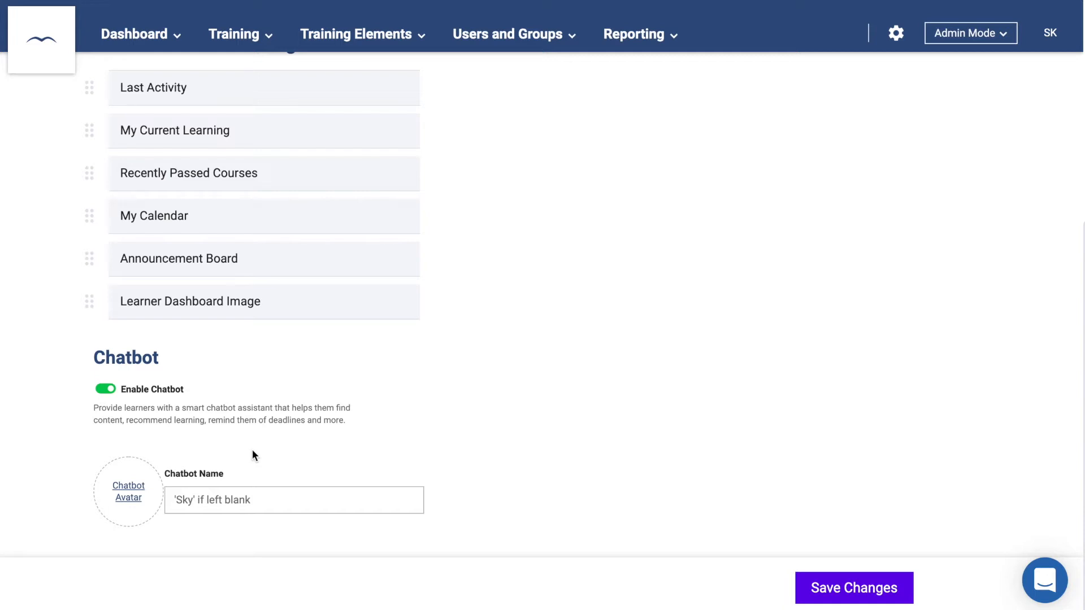
{"action": "left_click", "coordinate": [812, 591]}
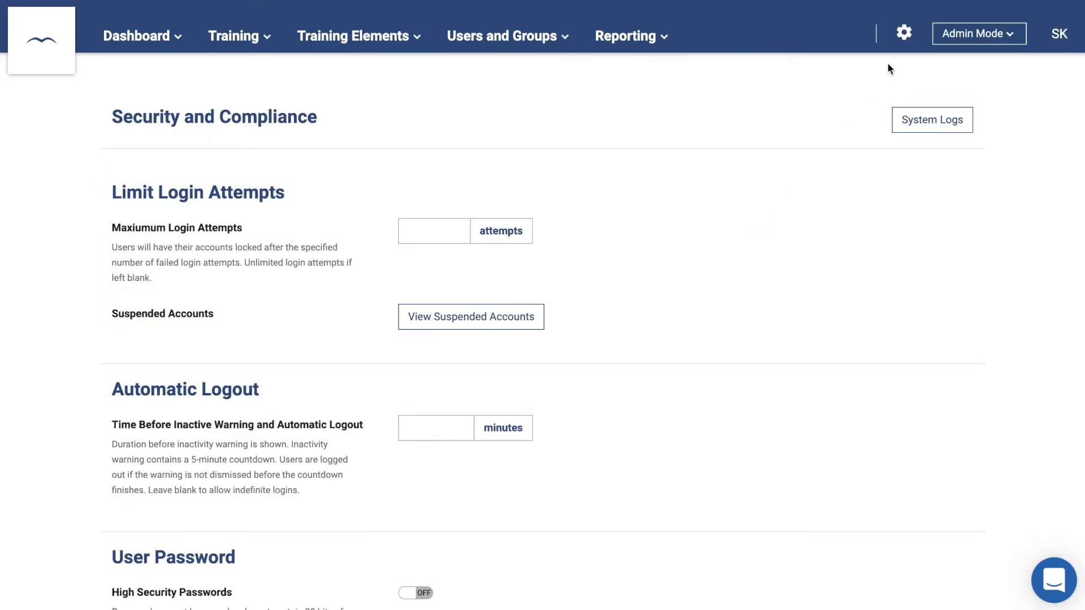
- In Security and Compliance, allow 5 login attempts and review the suspended accounts list
{"action": "left_click", "coordinate": [904, 32]}
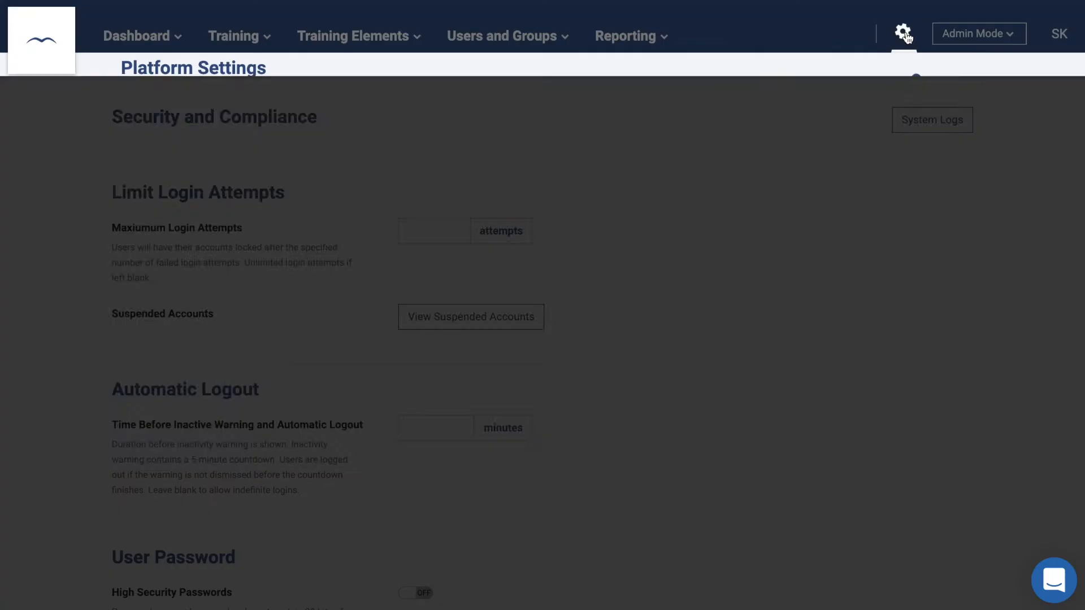
{"action": "left_click", "coordinate": [238, 294]}
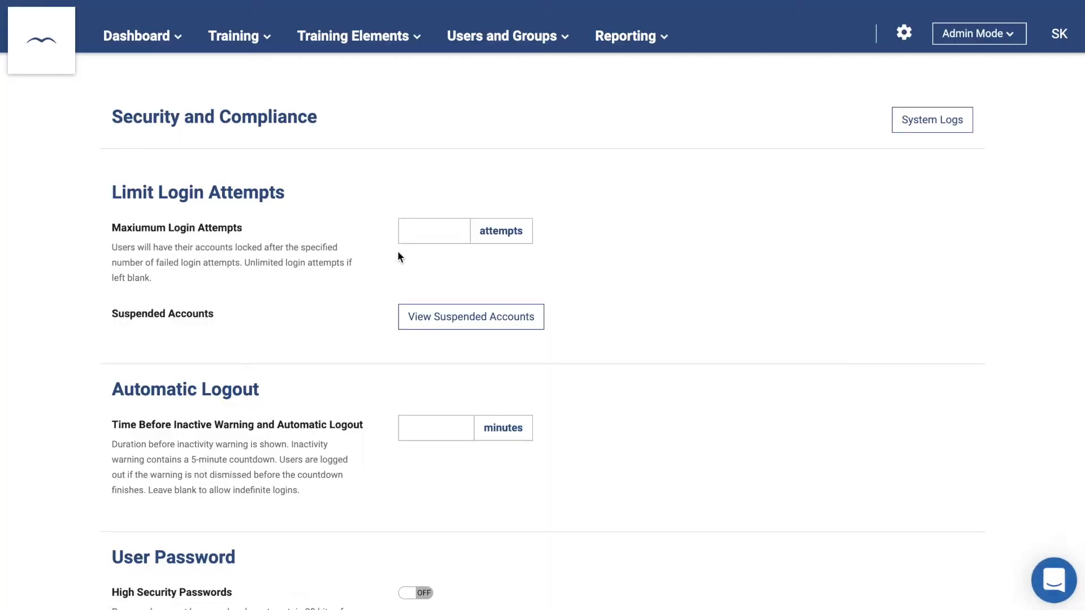
{"action": "left_click", "coordinate": [423, 232]}
{"action": "type", "text": "5"}
{"action": "left_click", "coordinate": [432, 273]}
{"action": "left_click", "coordinate": [442, 325]}
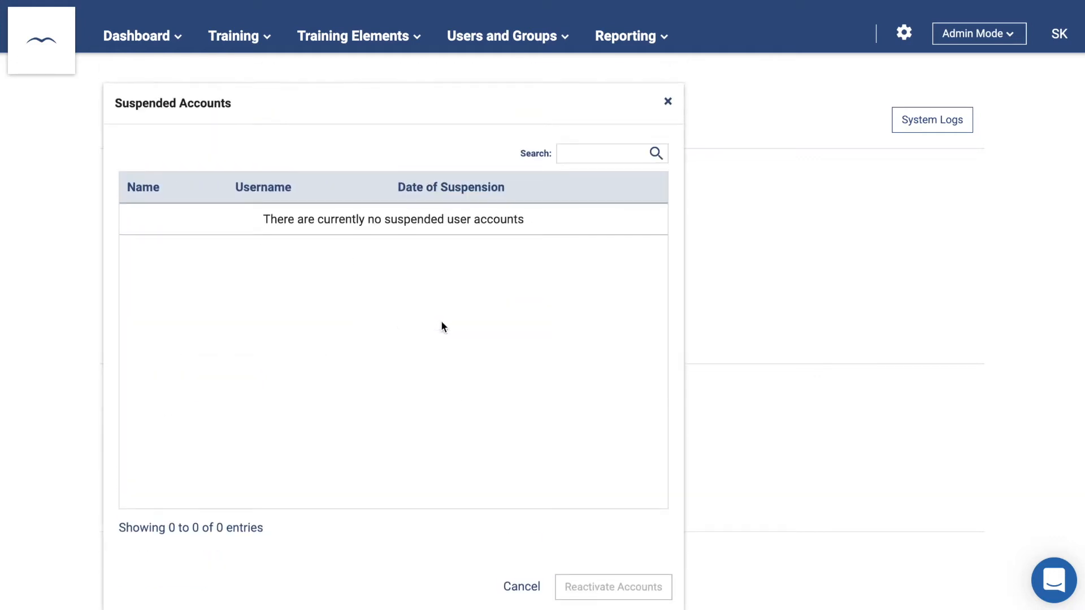
{"action": "left_click", "coordinate": [667, 102]}
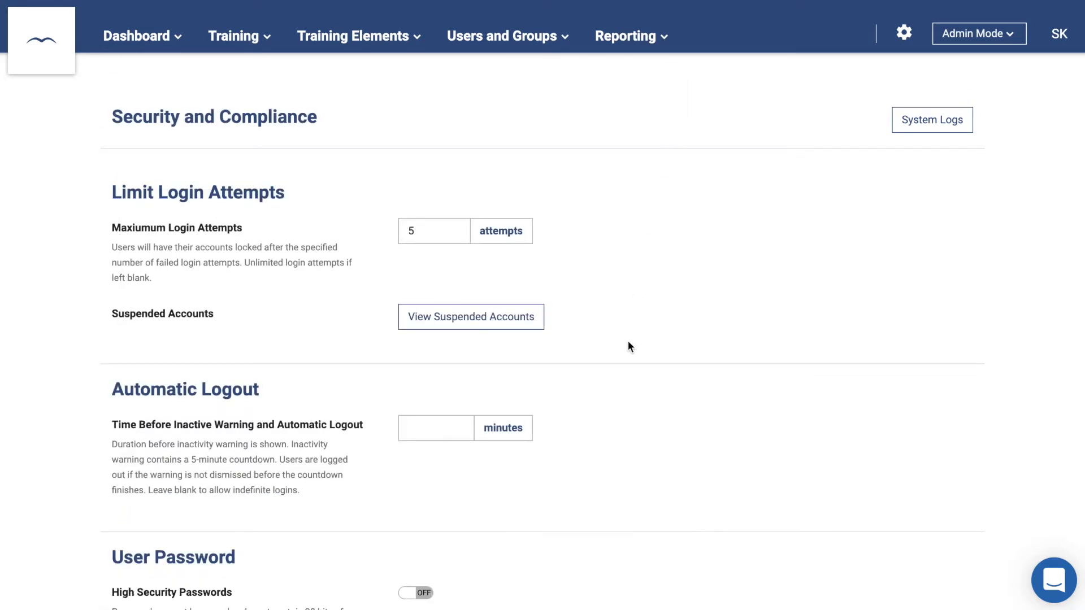
- Set automatic logout to 30 minutes and password expiry to 30 days
{"action": "scroll", "coordinate": [628, 346], "scroll_direction": "down", "scroll_amount": 3}
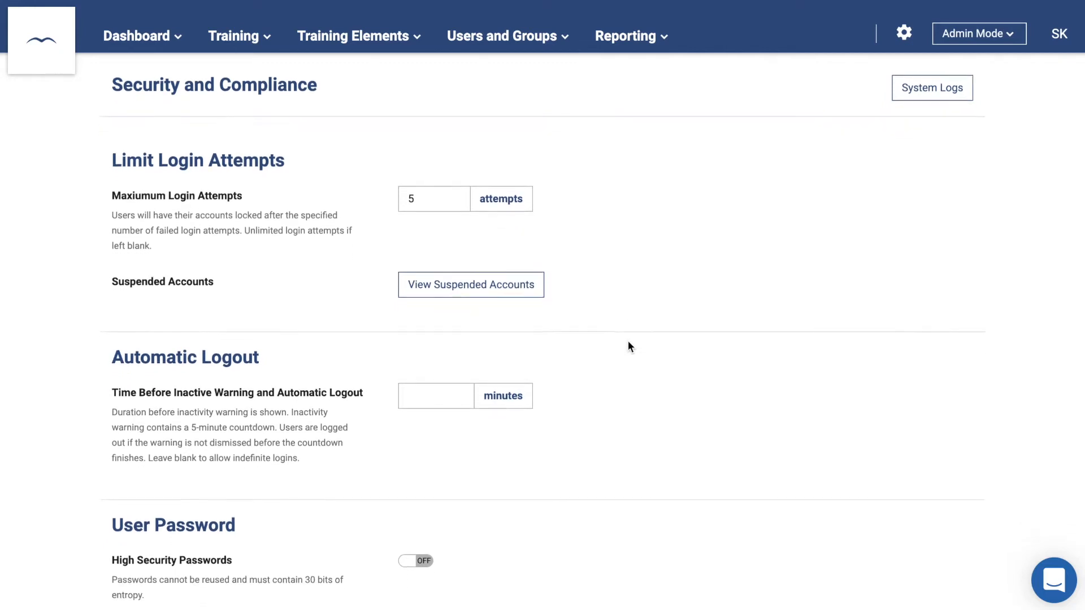
{"action": "left_click", "coordinate": [441, 294]}
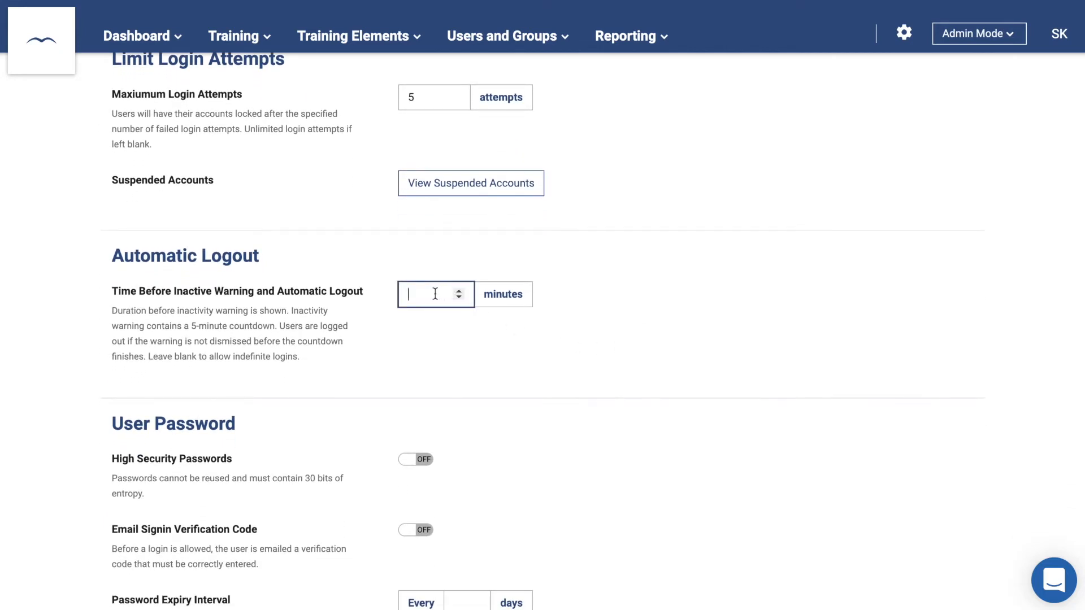
{"action": "type", "text": "30"}
{"action": "scroll", "coordinate": [543, 331], "scroll_direction": "down", "scroll_amount": 3}
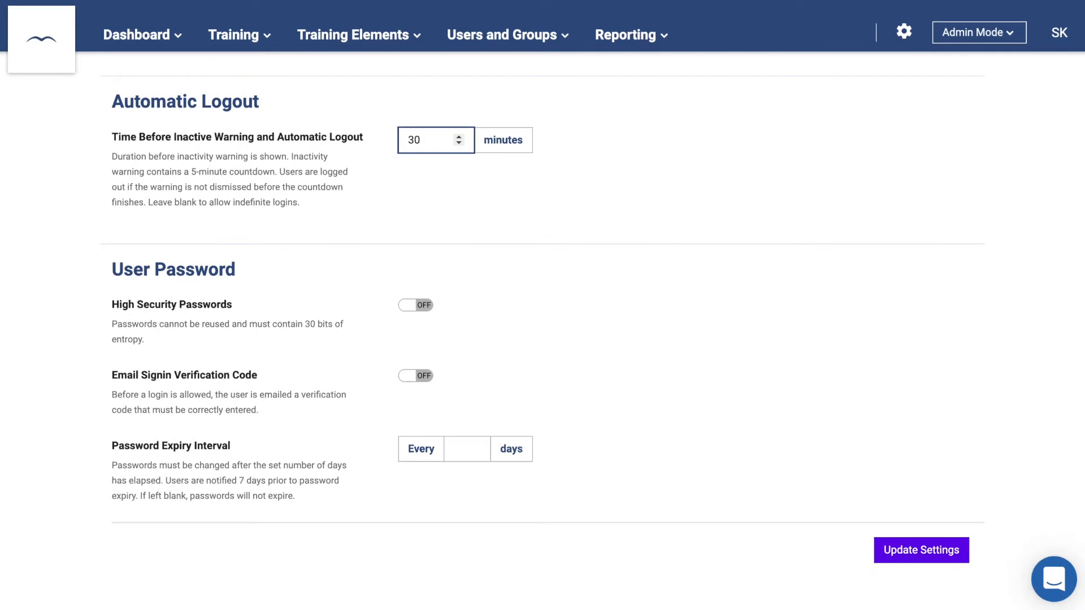
{"action": "left_click", "coordinate": [451, 454]}
{"action": "type", "text": "30"}
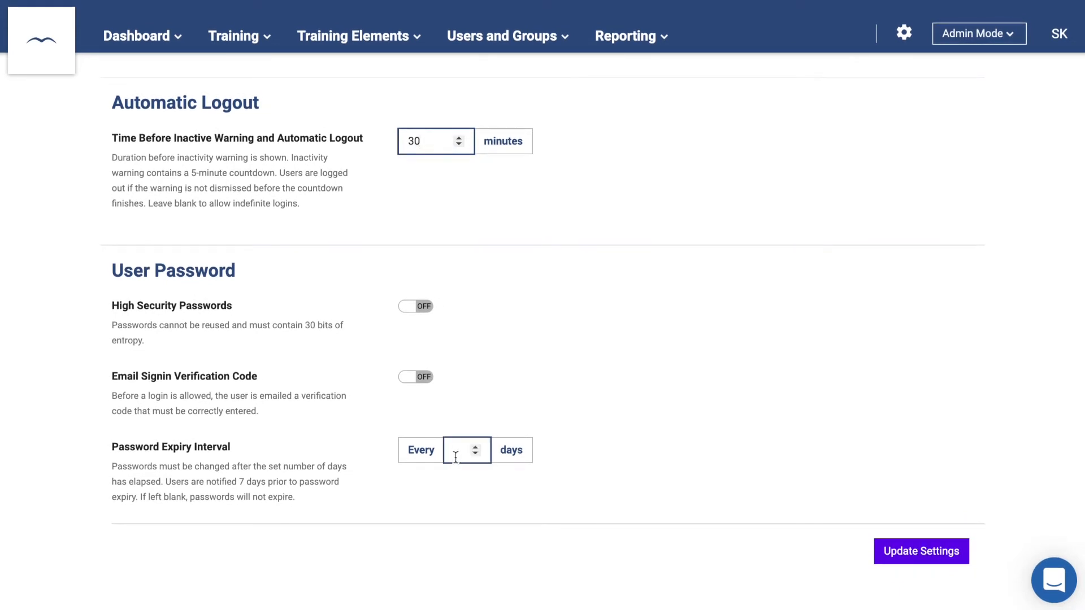
{"action": "left_click", "coordinate": [464, 487]}
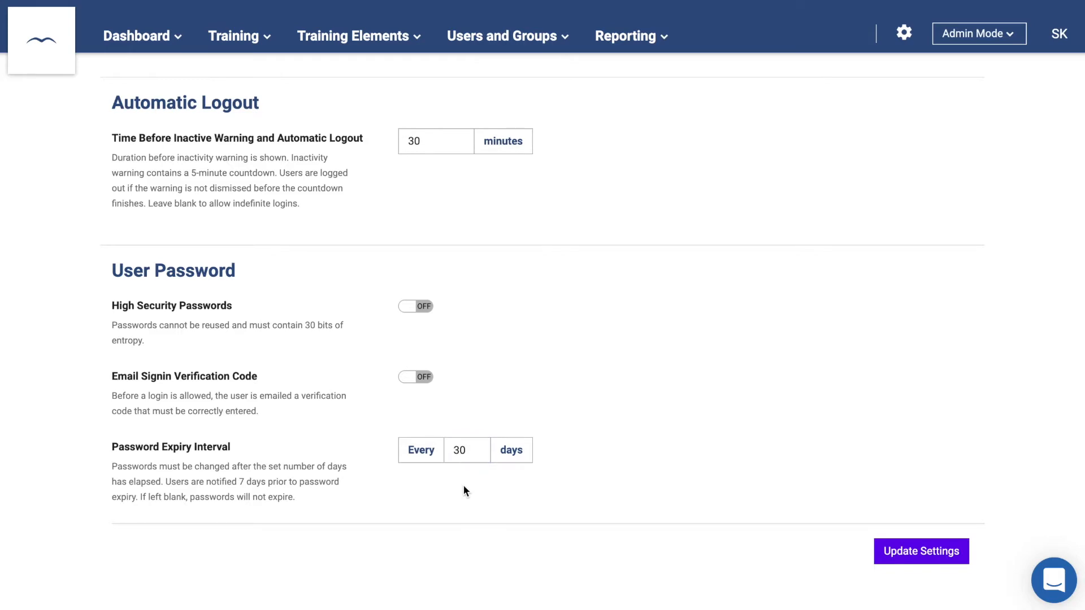
{"action": "scroll", "coordinate": [463, 490], "scroll_direction": "up", "scroll_amount": 5}
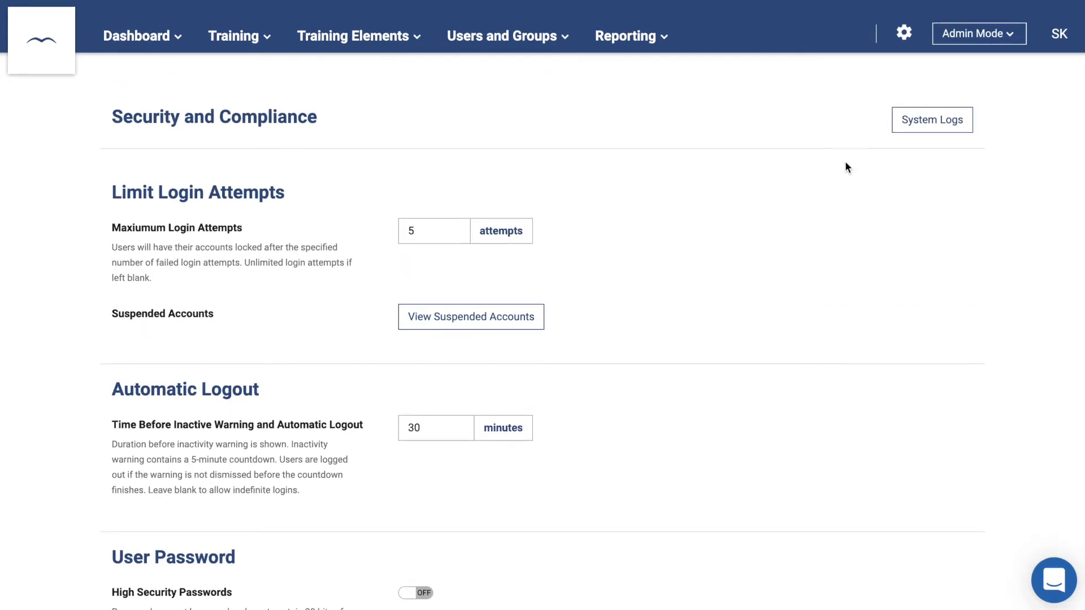
- Set the system logs date range from April 5 to April 8, 2022
{"action": "left_click", "coordinate": [934, 125]}
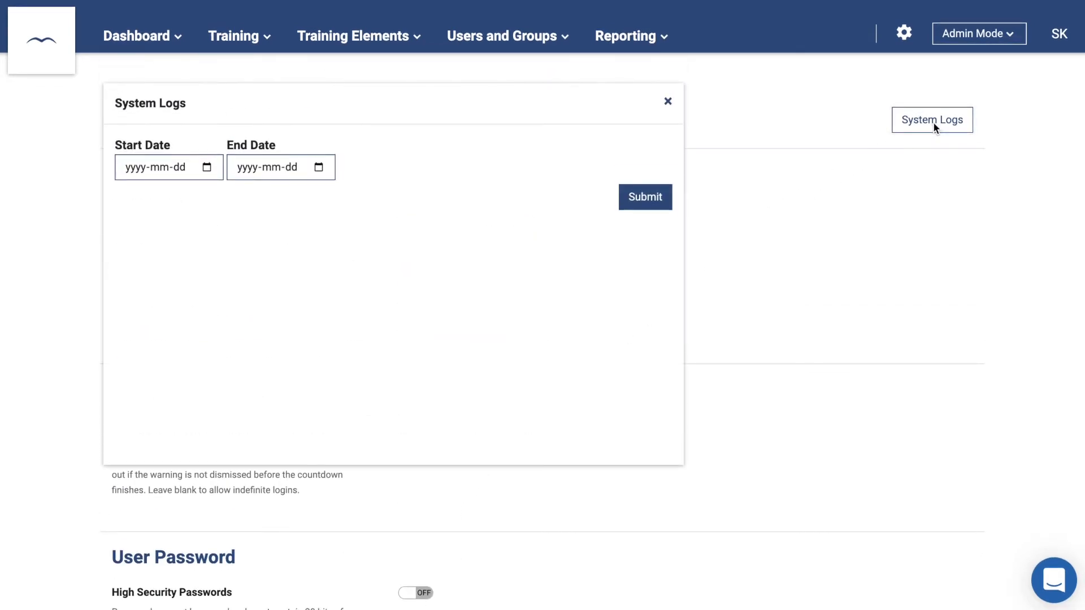
{"action": "left_click", "coordinate": [206, 167]}
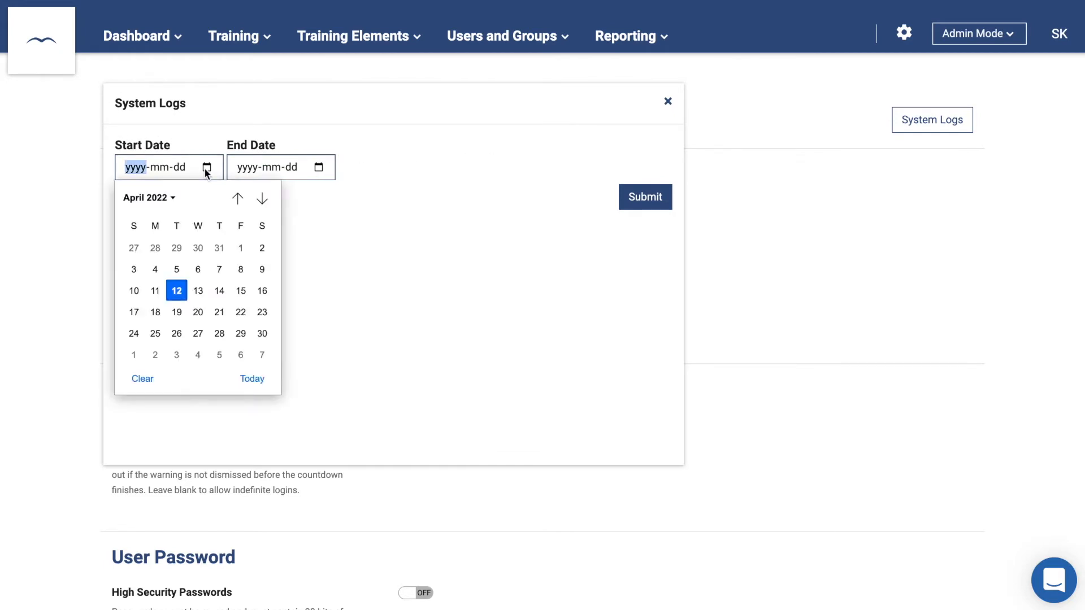
{"action": "left_click", "coordinate": [177, 265]}
{"action": "left_click", "coordinate": [319, 167]}
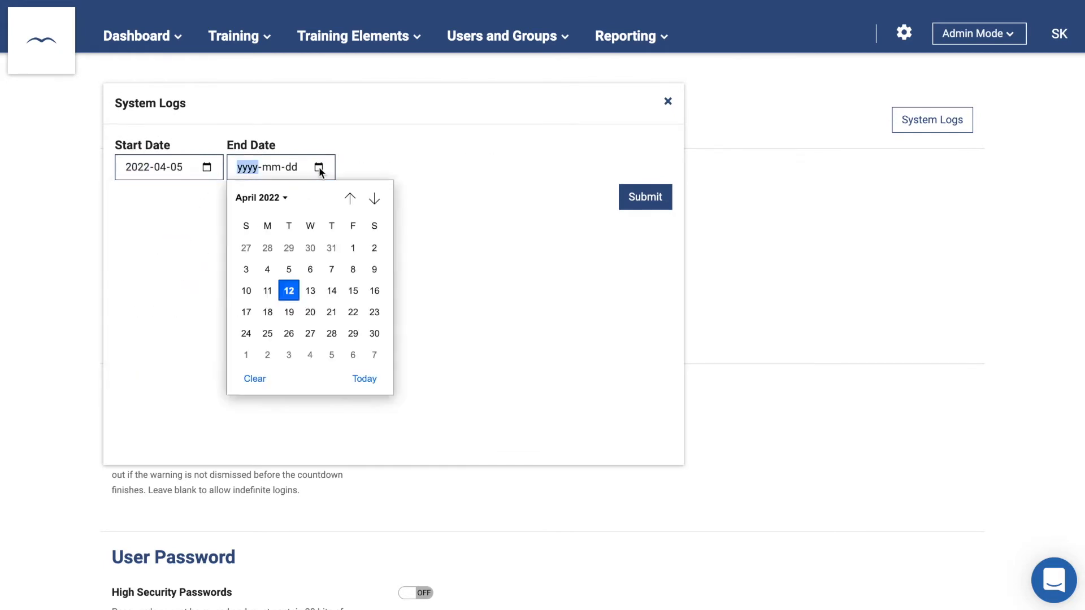
{"action": "left_click", "coordinate": [348, 270]}
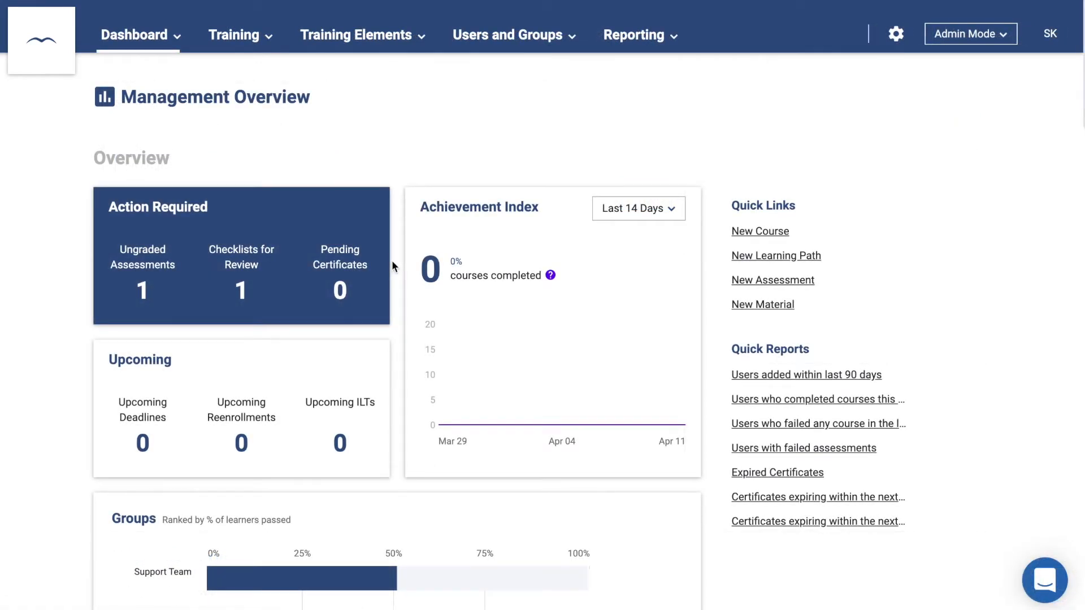
- Open the Materials library, start a new material and try the file upload picker
{"action": "left_click", "coordinate": [361, 36]}
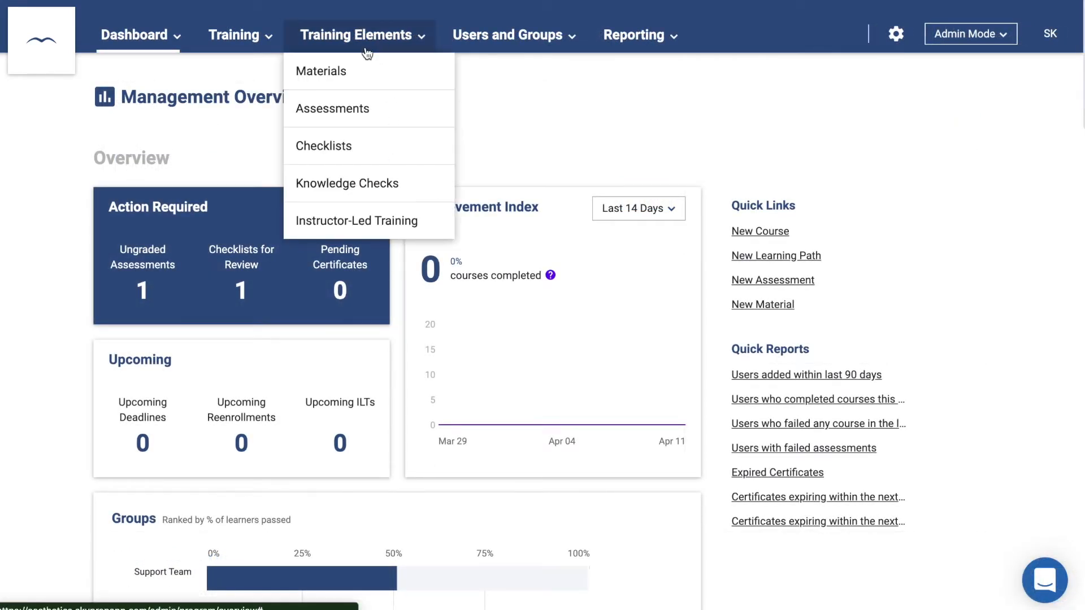
{"action": "left_click", "coordinate": [362, 72]}
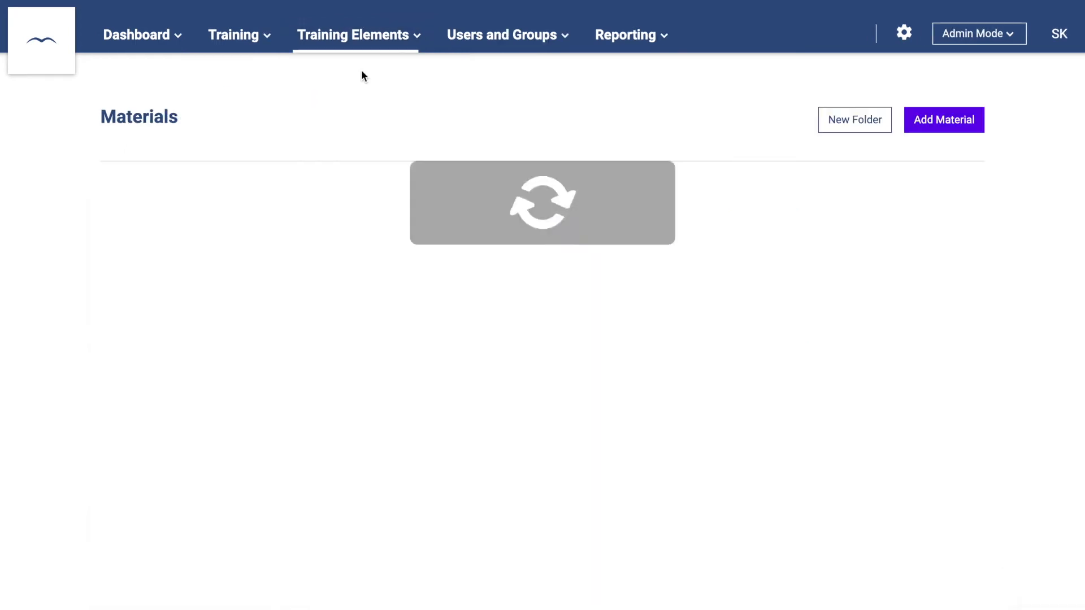
{"action": "left_click", "coordinate": [941, 123]}
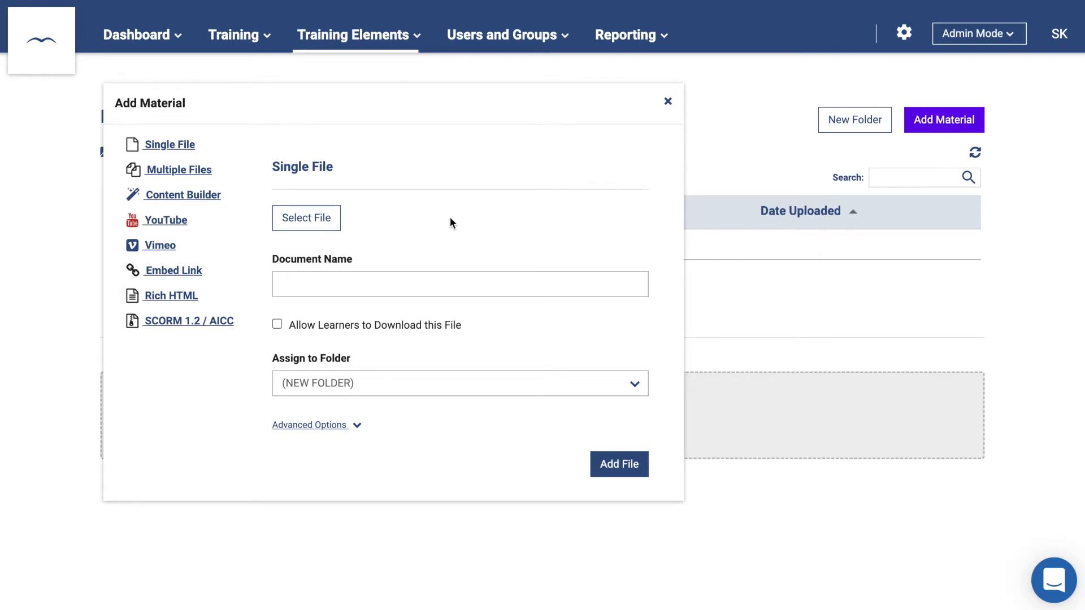
{"action": "left_click", "coordinate": [291, 221]}
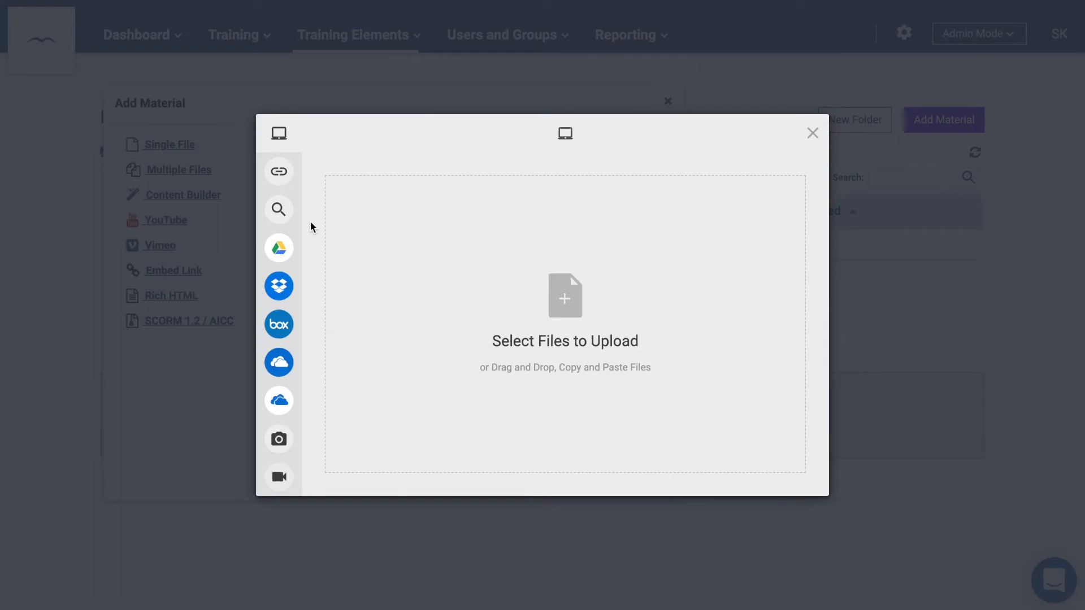
{"action": "mouse_move", "coordinate": [285, 222]}
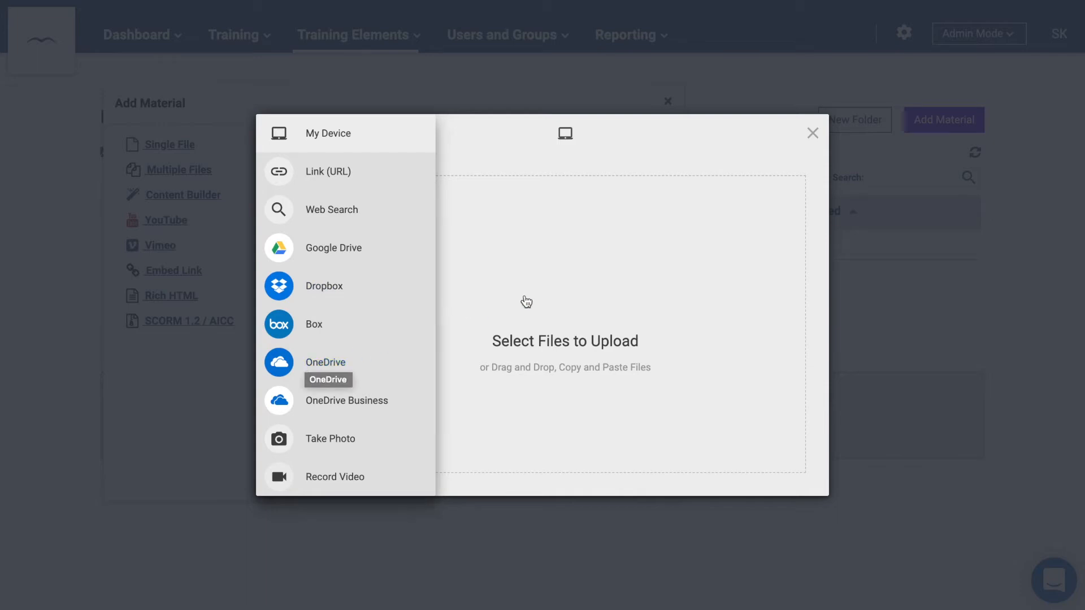
{"action": "left_click", "coordinate": [812, 134]}
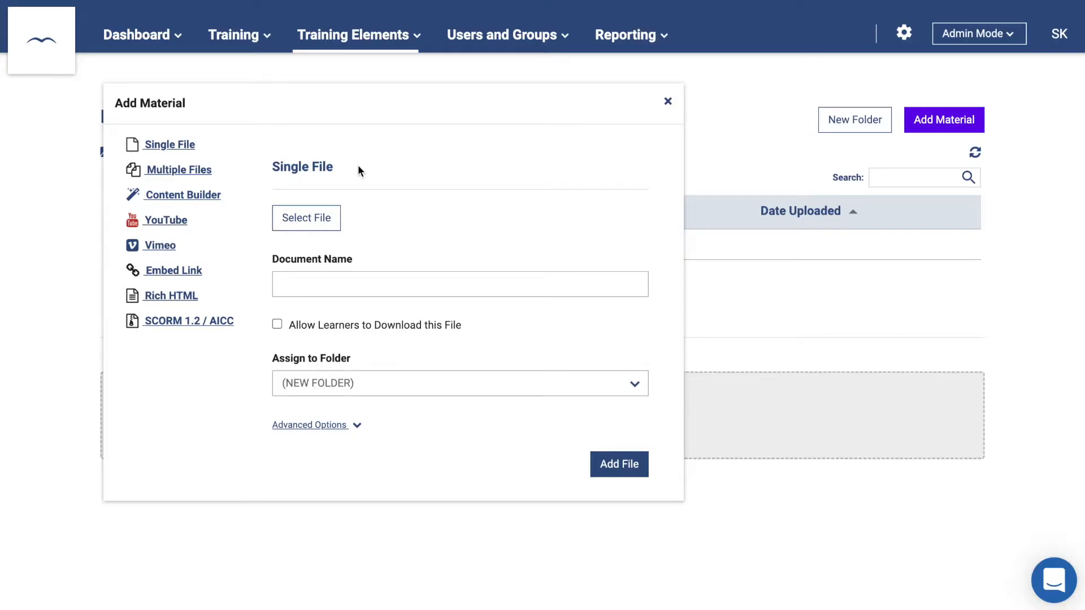
- Try the multiple-file, Content Builder (adding heading and image blocks), YouTube, Vimeo and link options
{"action": "left_click", "coordinate": [182, 172]}
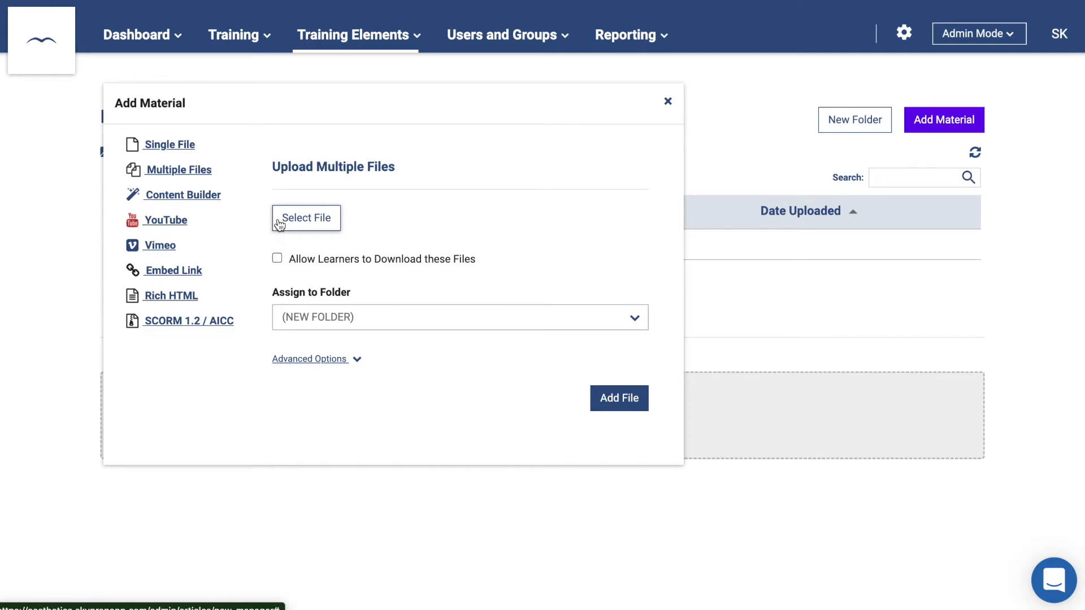
{"action": "left_click", "coordinate": [180, 197]}
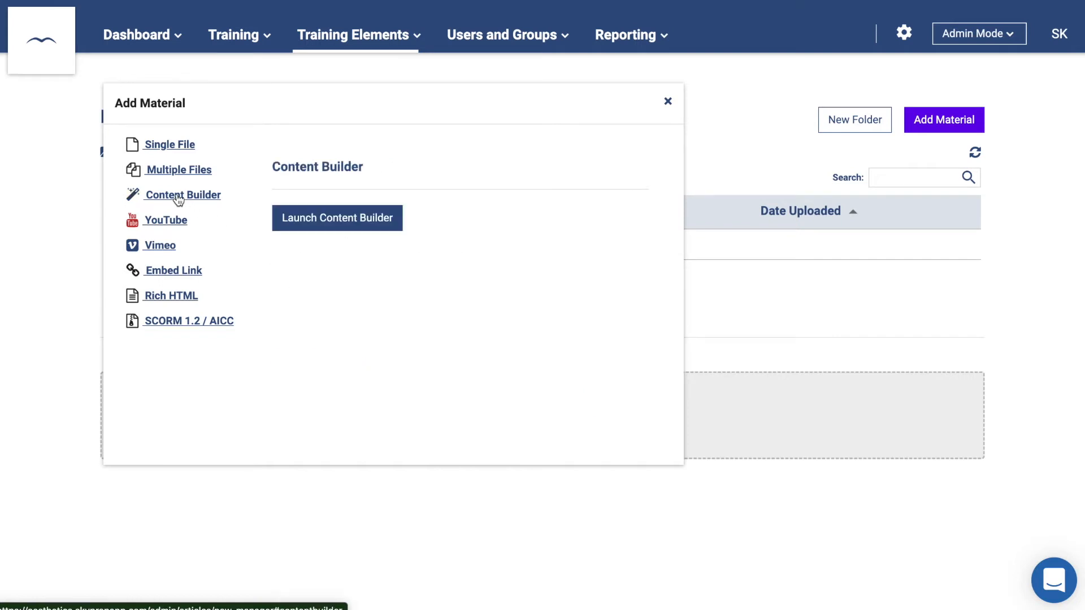
{"action": "left_click", "coordinate": [330, 221]}
{"action": "left_click_drag", "start_coordinate": [982, 123], "coordinate": [751, 92]}
{"action": "left_click_drag", "start_coordinate": [809, 275], "coordinate": [732, 281]}
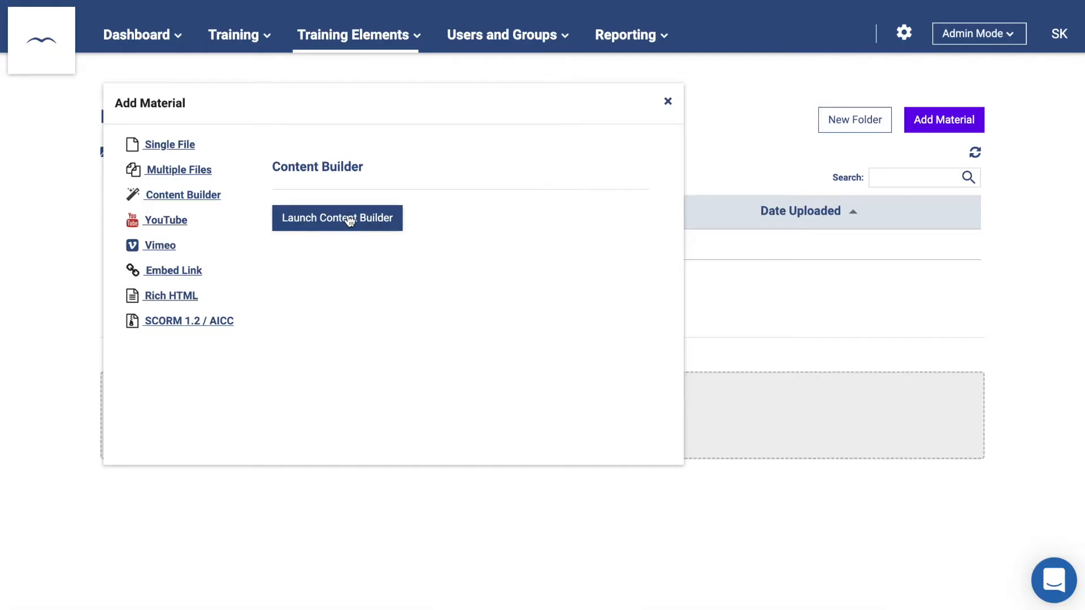
{"action": "left_click", "coordinate": [180, 223]}
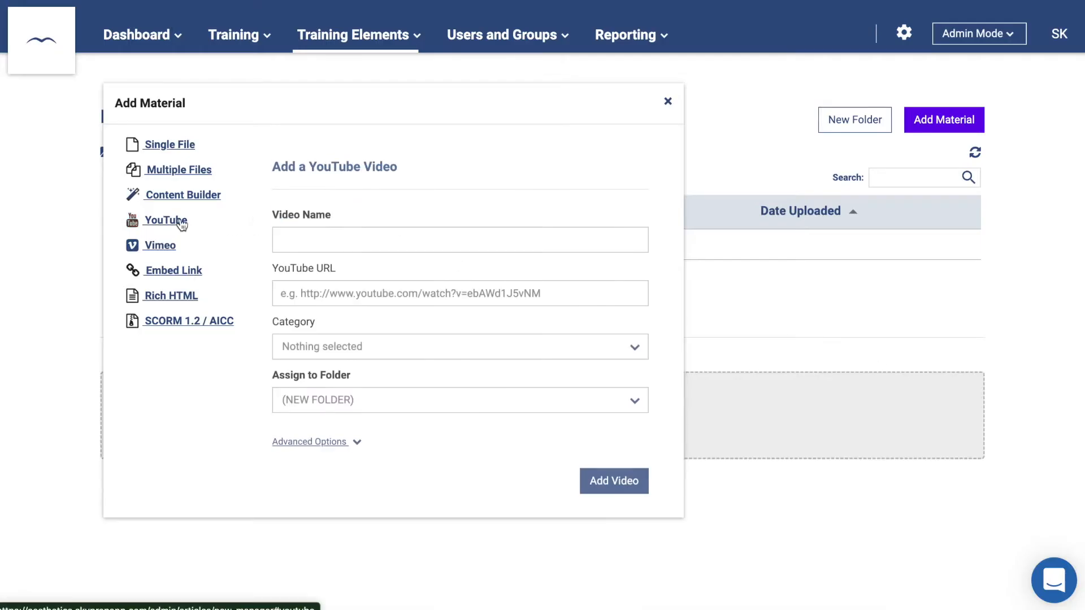
{"action": "left_click", "coordinate": [164, 248]}
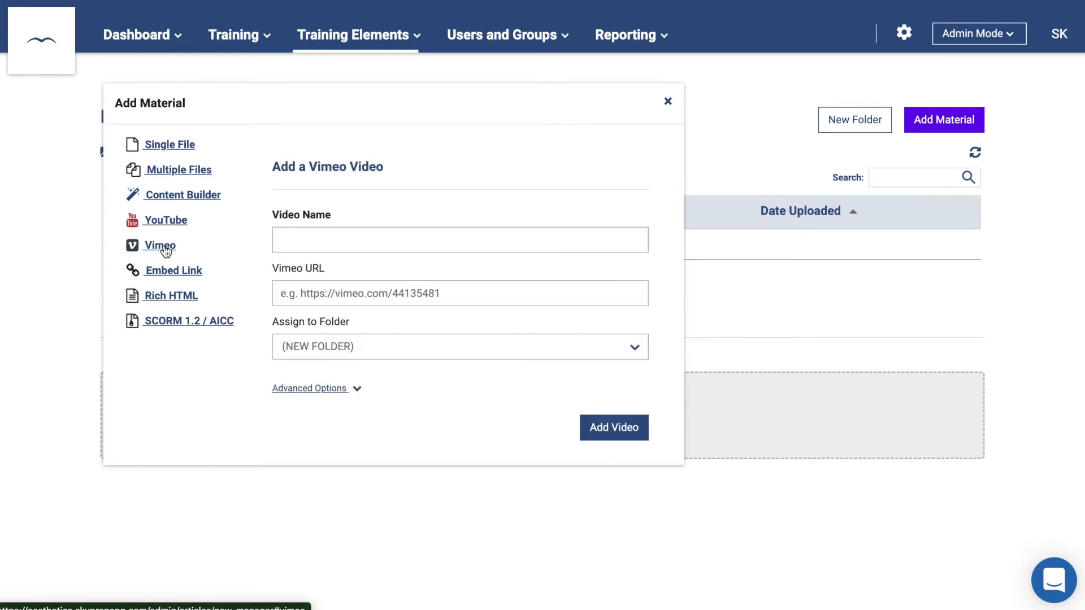
{"action": "left_click", "coordinate": [167, 274]}
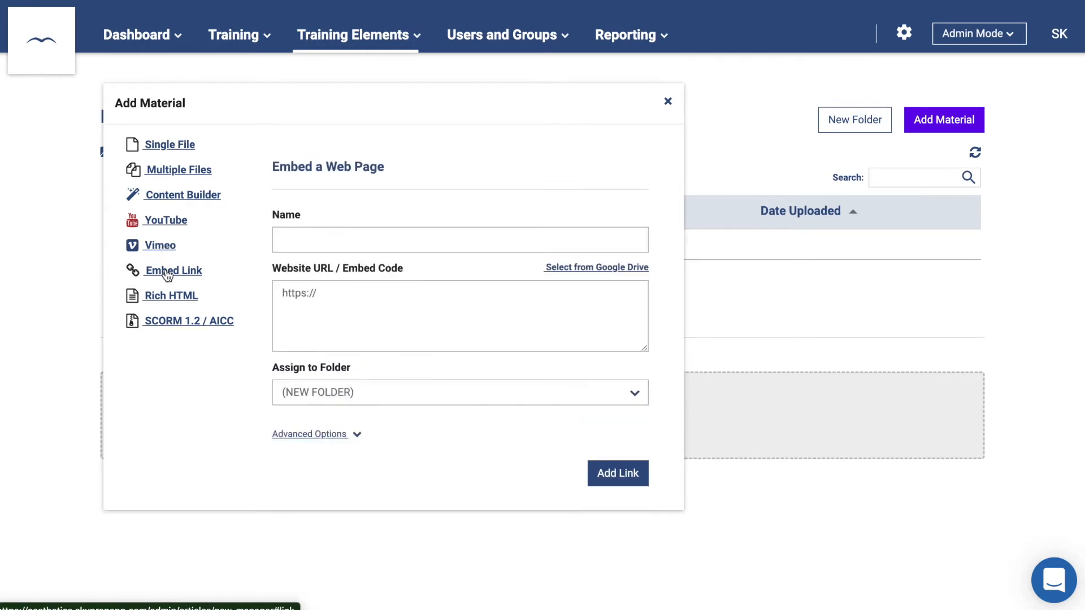
{"action": "left_click", "coordinate": [293, 244]}
{"action": "left_click", "coordinate": [298, 295]}
{"action": "type", "text": "https://skyprep.com"}
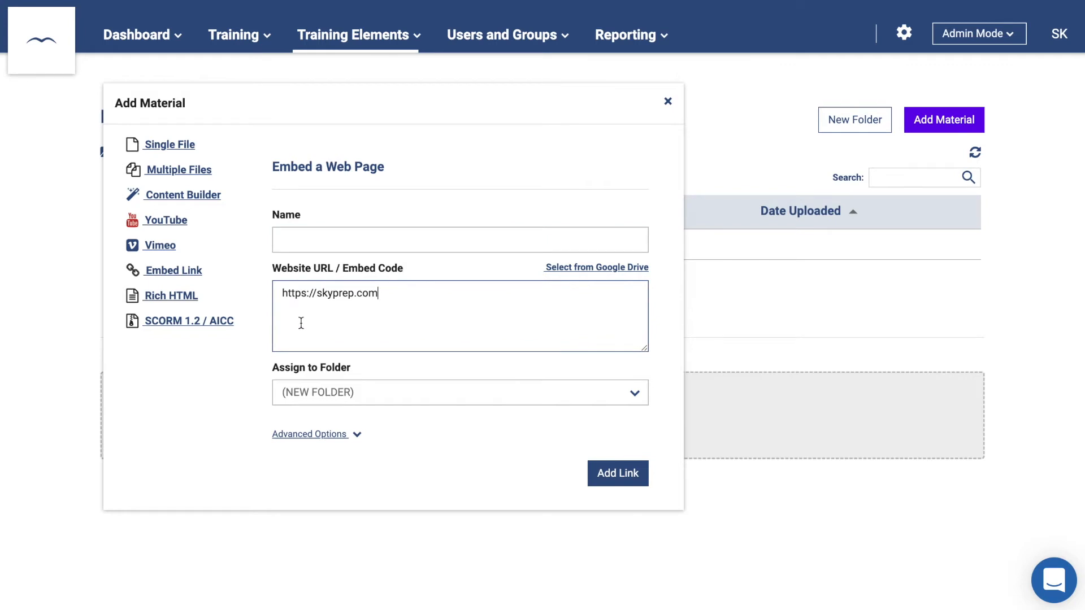
{"action": "left_click", "coordinate": [264, 364]}
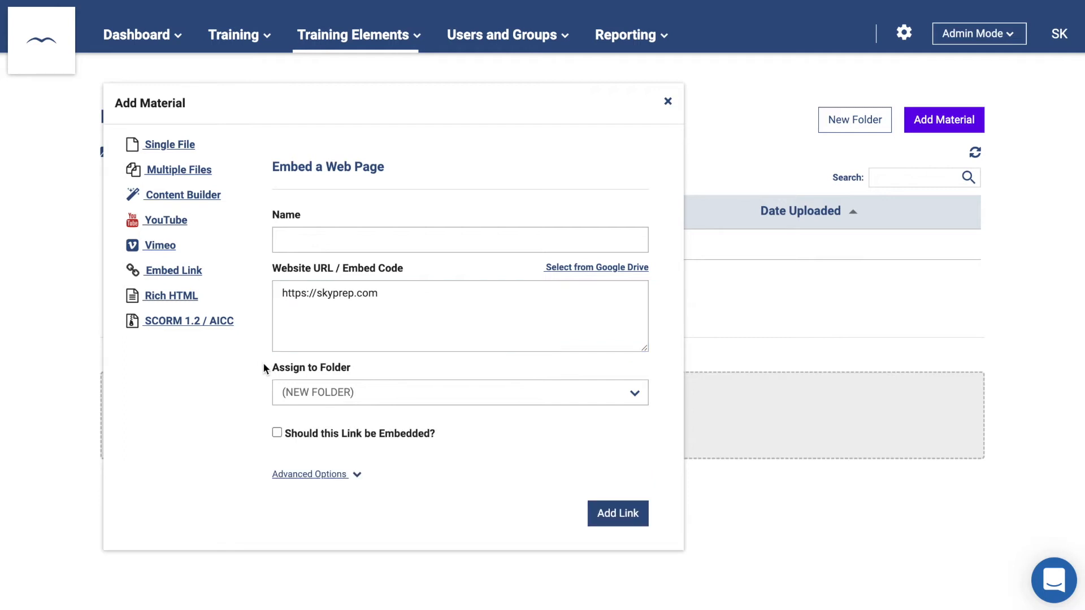
{"action": "left_click", "coordinate": [276, 436]}
{"action": "left_click", "coordinate": [168, 297]}
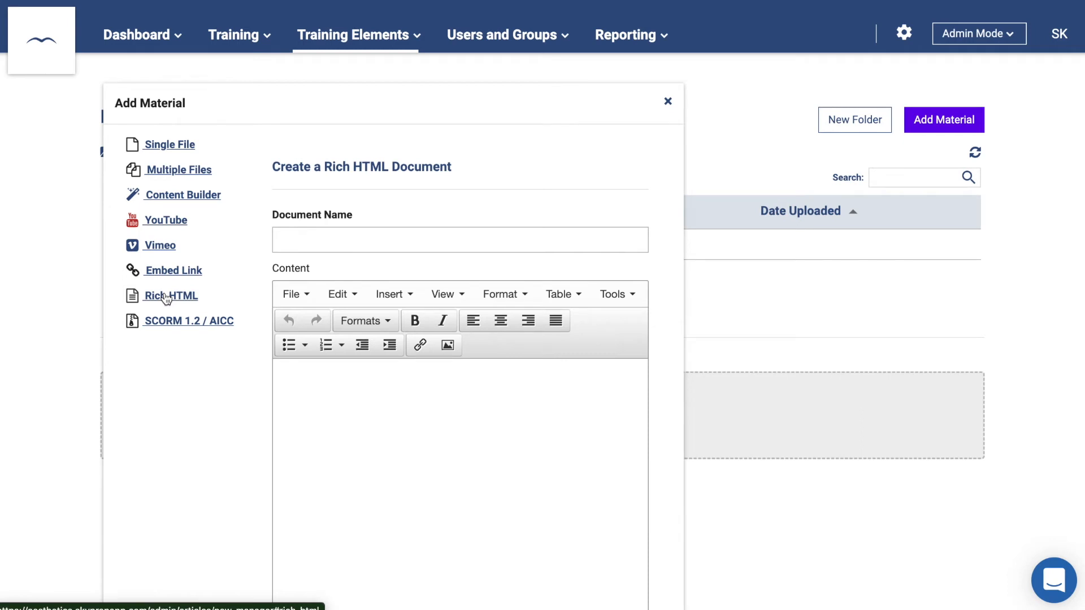
{"action": "left_click", "coordinate": [169, 327]}
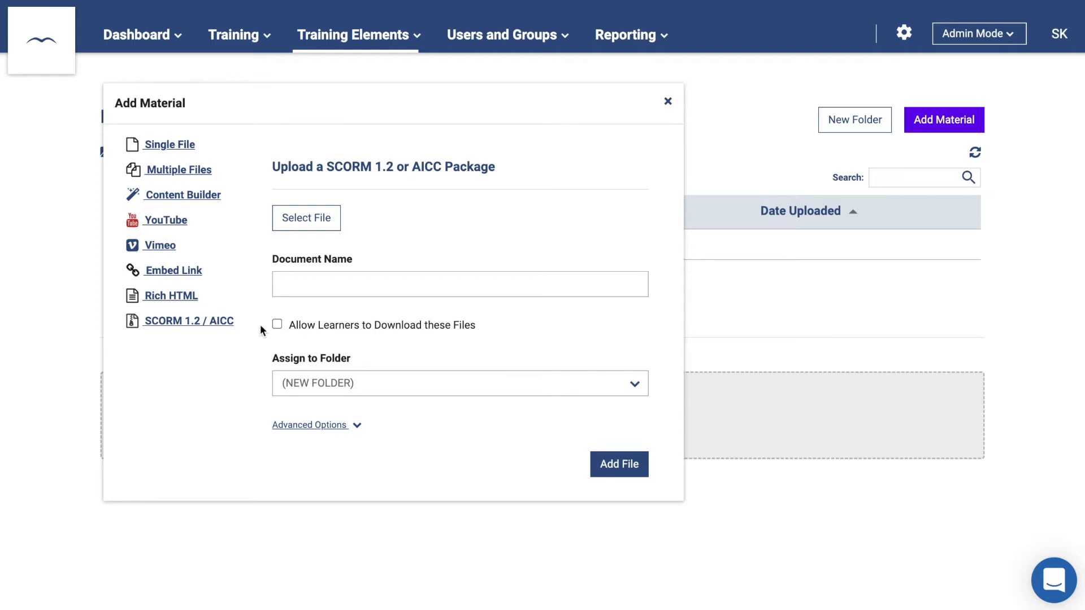
- Close Add Material, cancel a New Folder attempt, and open Security_Overview.pdf's details
{"action": "left_click", "coordinate": [668, 102]}
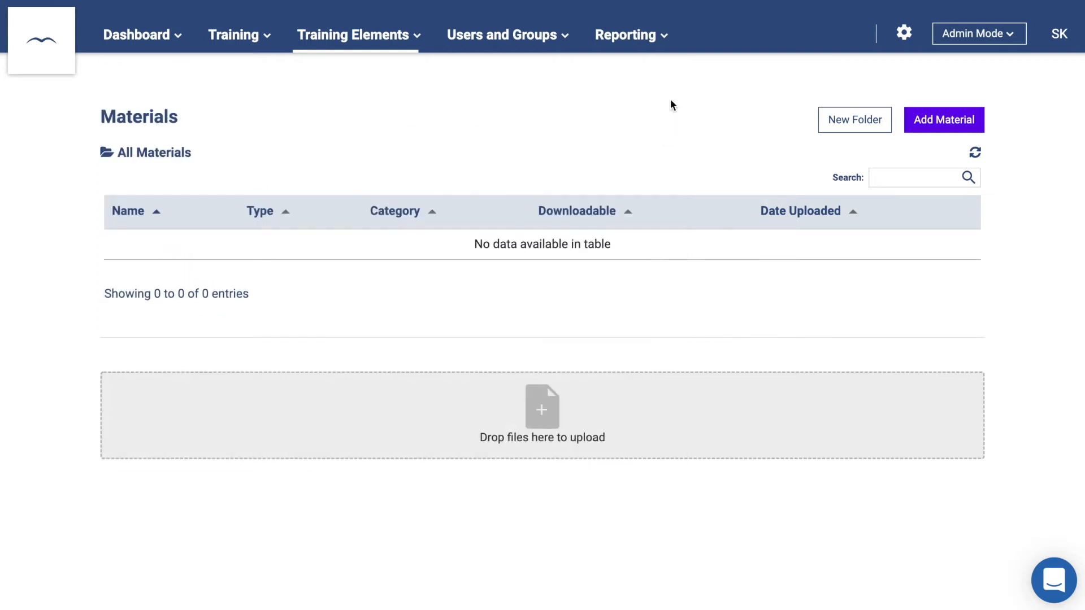
{"action": "left_click", "coordinate": [855, 125]}
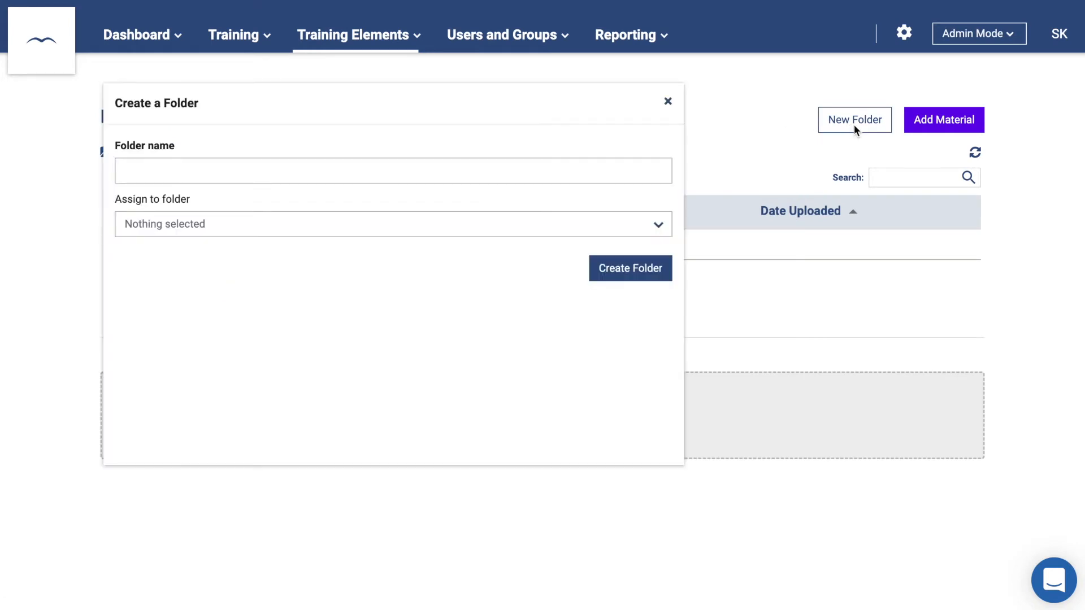
{"action": "left_click", "coordinate": [633, 166]}
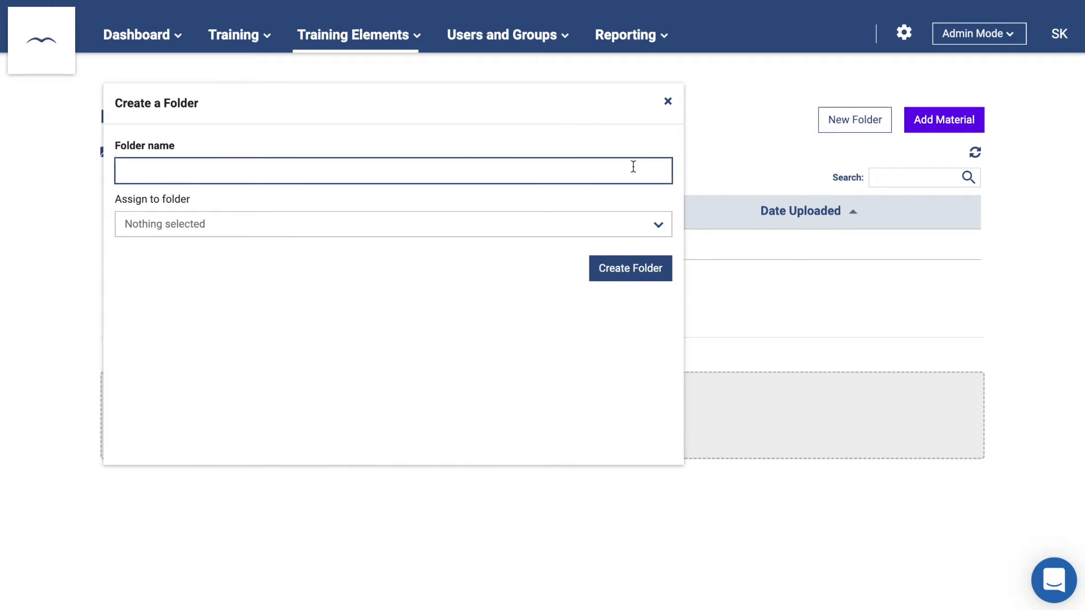
{"action": "left_click", "coordinate": [668, 102]}
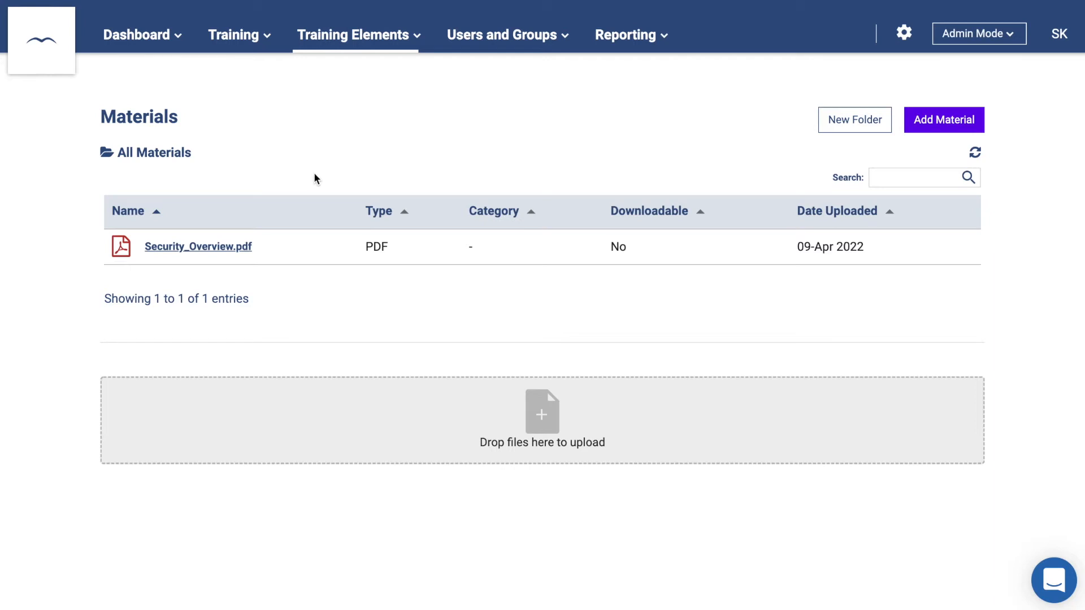
{"action": "left_click", "coordinate": [229, 247]}
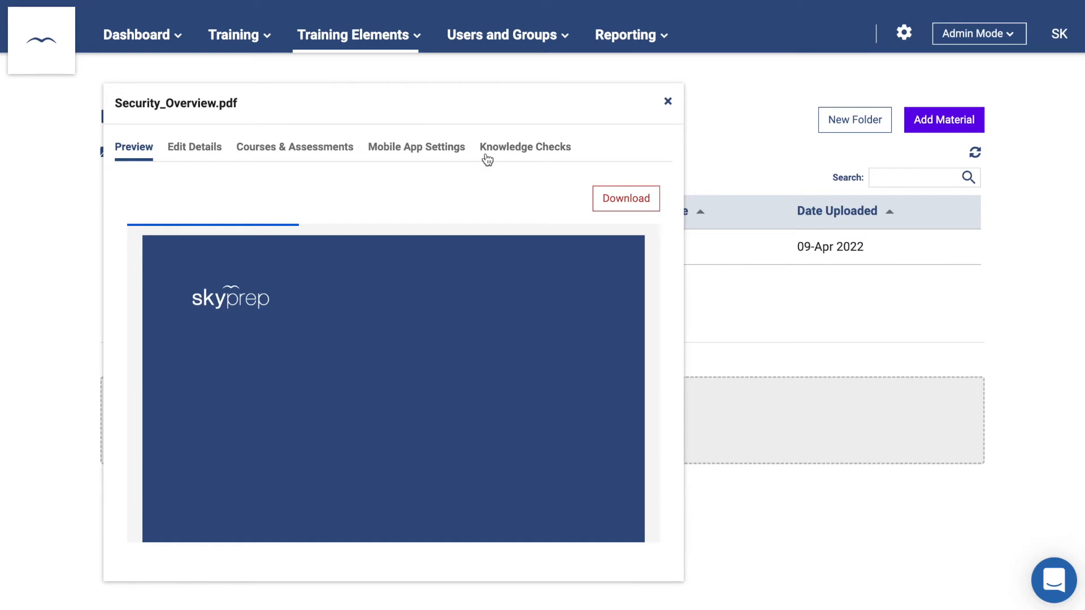
- From the Knowledge Checks tab, launch the builder and add a trigger on page 1
{"action": "left_click", "coordinate": [495, 151]}
{"action": "left_click", "coordinate": [273, 201]}
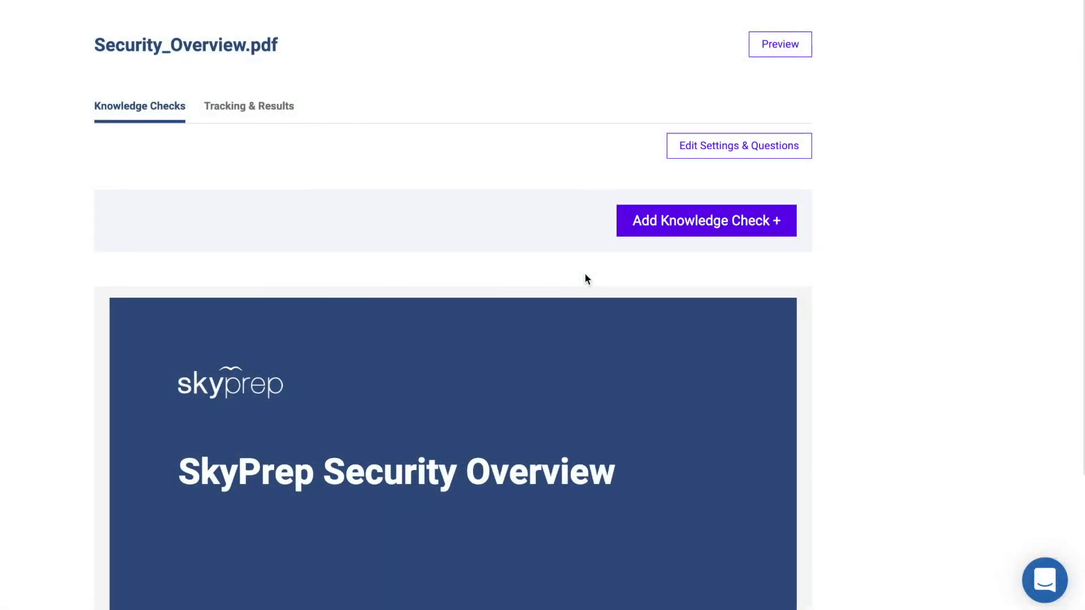
{"action": "left_click", "coordinate": [685, 226]}
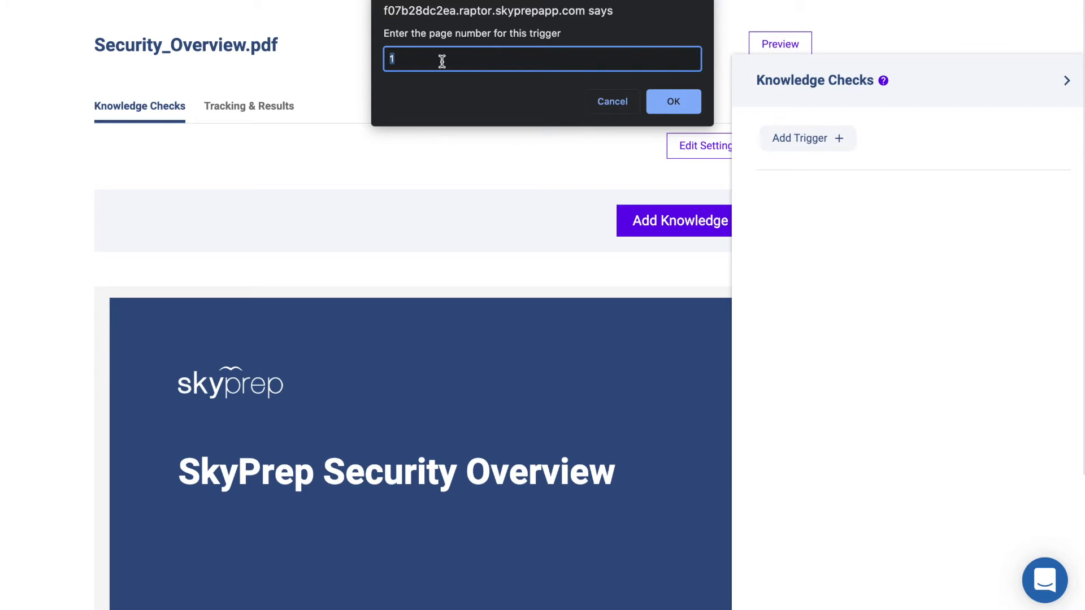
{"action": "left_click", "coordinate": [673, 102]}
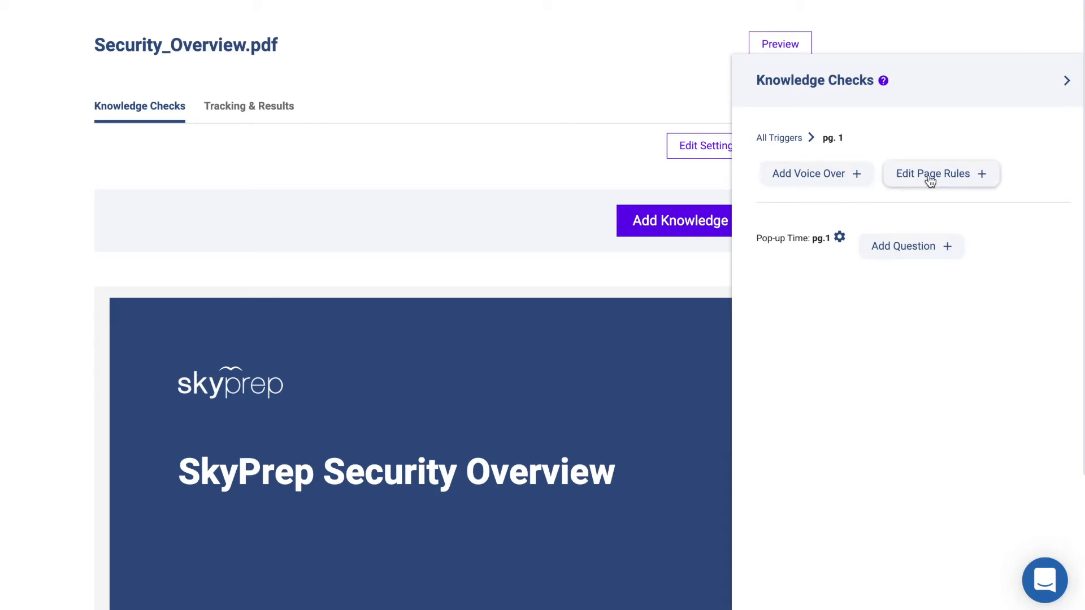
- Add the question '1+1=' and try multiple-choice answer options 1 and 2
{"action": "left_click", "coordinate": [920, 247]}
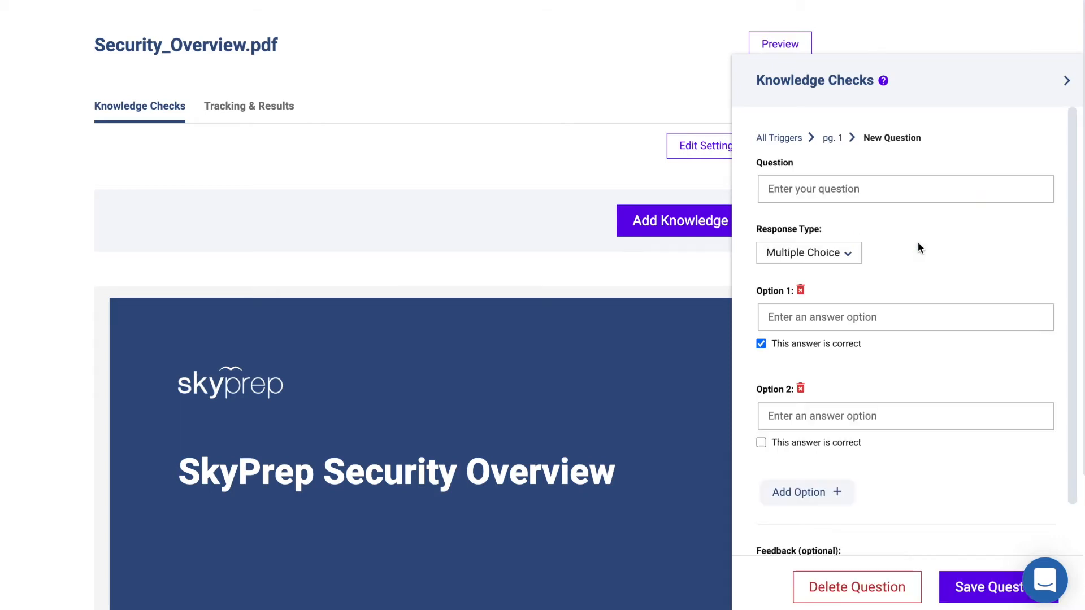
{"action": "left_click", "coordinate": [839, 190]}
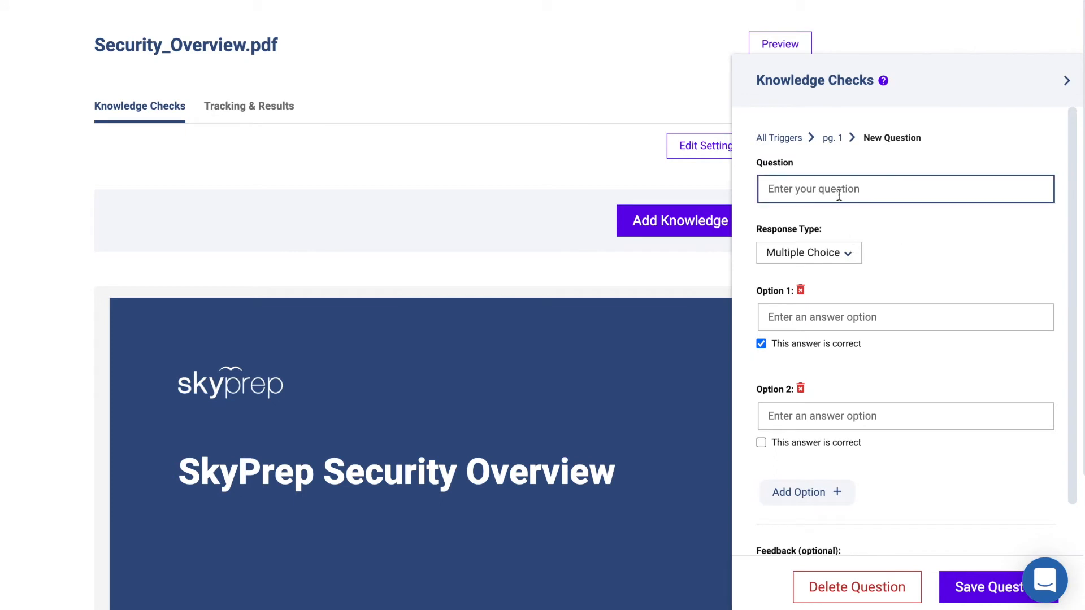
{"action": "type", "text": "1+1="}
{"action": "left_click", "coordinate": [825, 315]}
{"action": "type", "text": "1"}
{"action": "left_click", "coordinate": [825, 416]}
{"action": "type", "text": "2"}
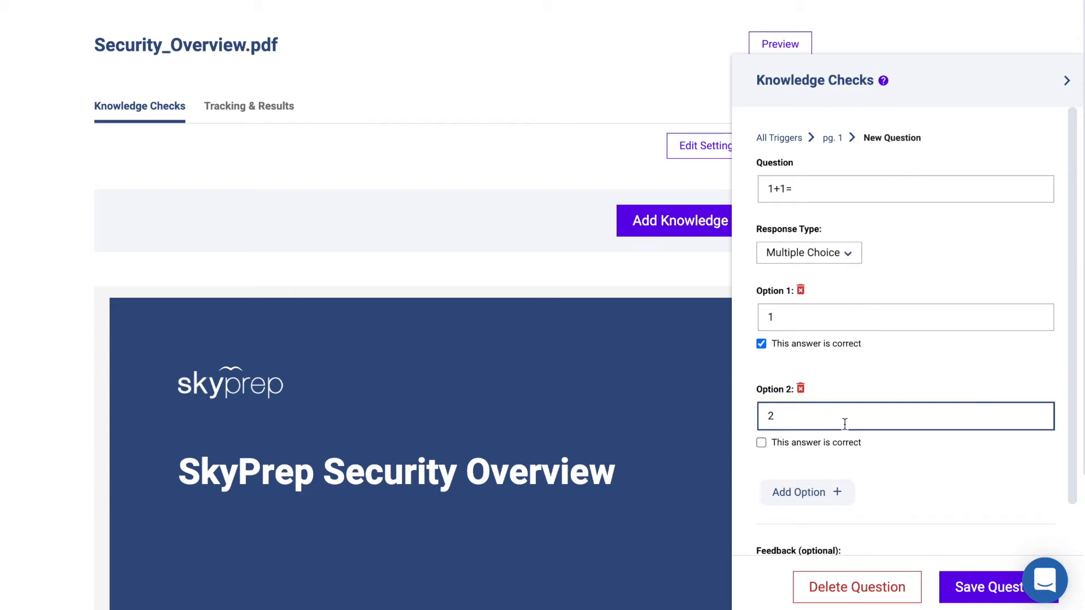
{"action": "scroll", "coordinate": [845, 423], "scroll_direction": "down", "scroll_amount": 1}
{"action": "left_click", "coordinate": [823, 442]}
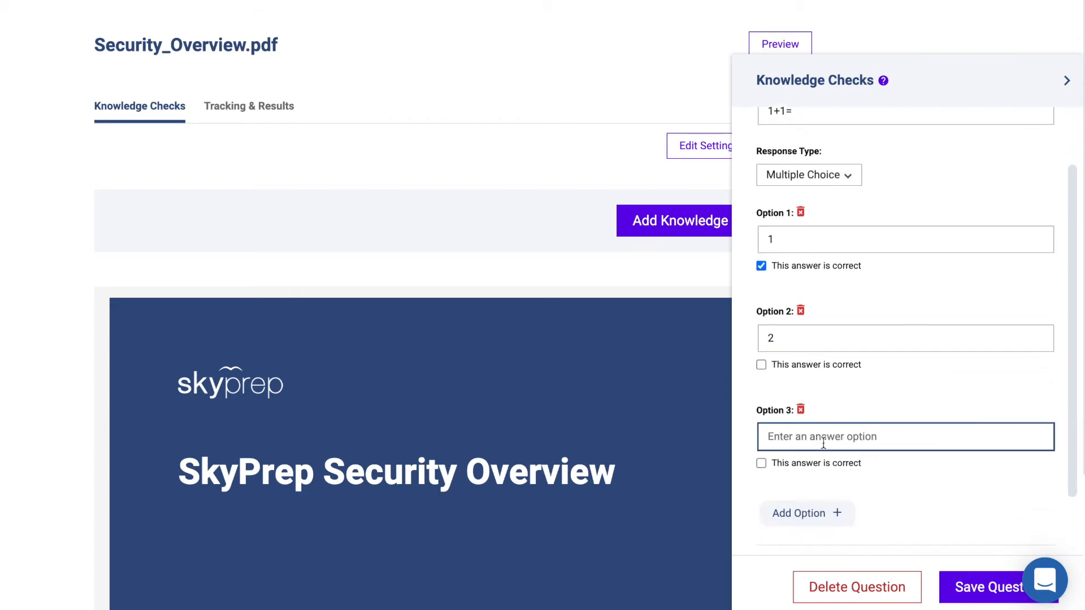
{"action": "left_click", "coordinate": [801, 410]}
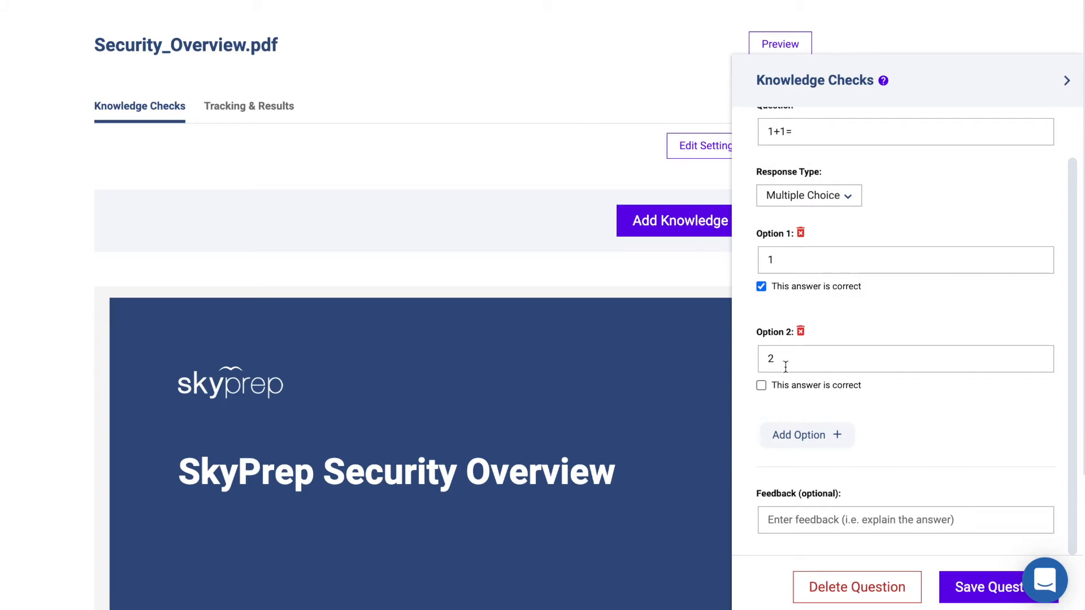
{"action": "left_click", "coordinate": [761, 287]}
{"action": "scroll", "coordinate": [761, 385], "scroll_direction": "up", "scroll_amount": 1}
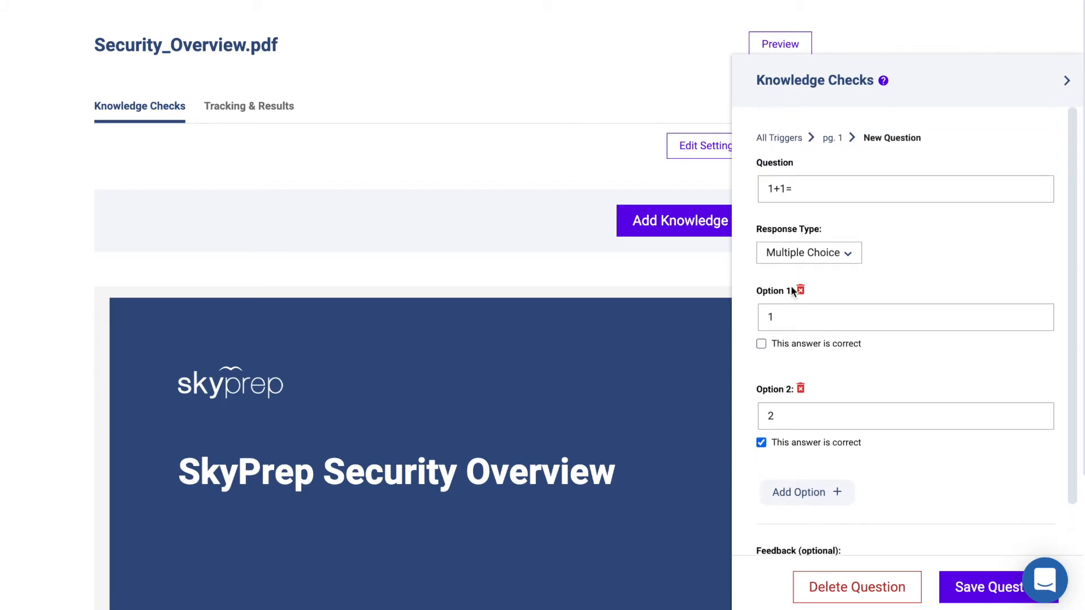
- Try True/False, then make it fill-in-the-blank accepting '2, two' and save it
{"action": "left_click", "coordinate": [801, 260]}
{"action": "left_click", "coordinate": [797, 318]}
{"action": "left_click", "coordinate": [811, 197]}
{"action": "type", "text": "2"}
{"action": "left_click", "coordinate": [762, 310]}
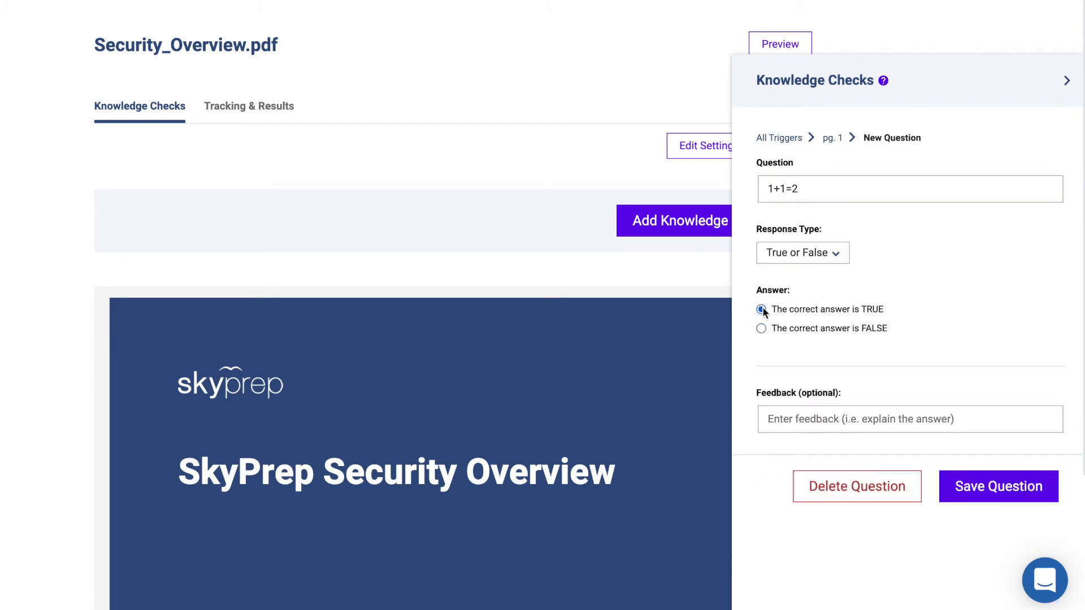
{"action": "left_click", "coordinate": [841, 256]}
{"action": "left_click", "coordinate": [817, 352]}
{"action": "left_click", "coordinate": [822, 190]}
{"action": "key", "text": "BackSpace"}
{"action": "left_click", "coordinate": [801, 311]}
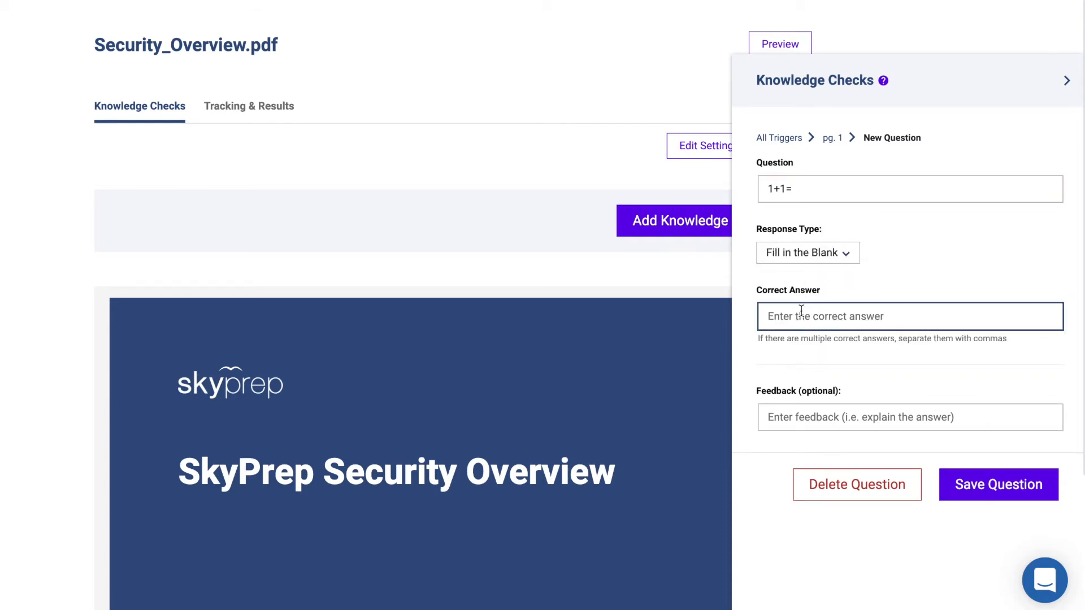
{"action": "type", "text": "2, two"}
{"action": "left_click", "coordinate": [955, 481]}
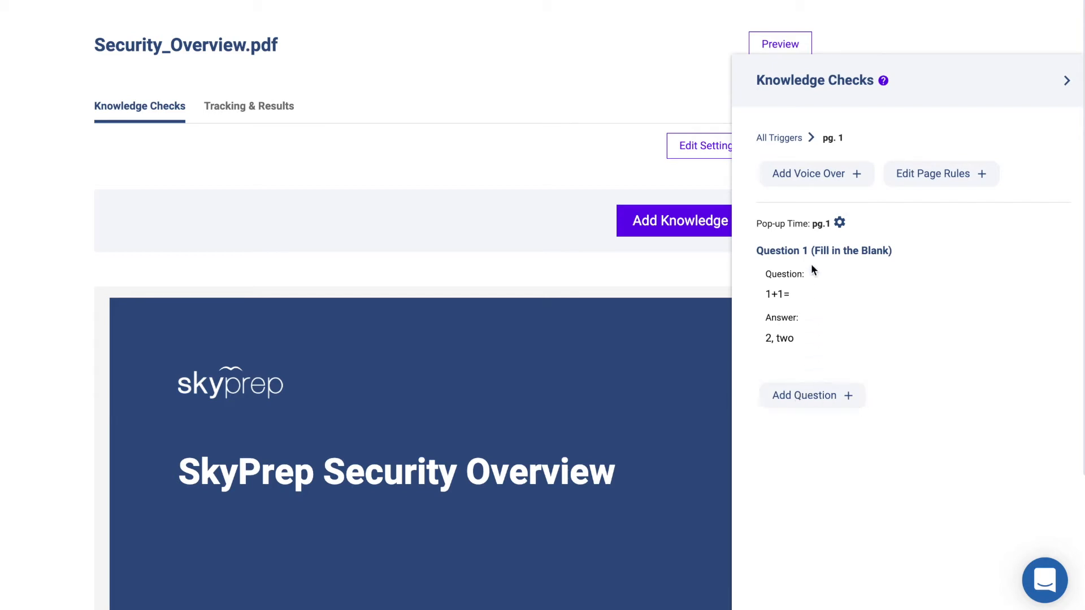
{"action": "left_click", "coordinate": [813, 178]}
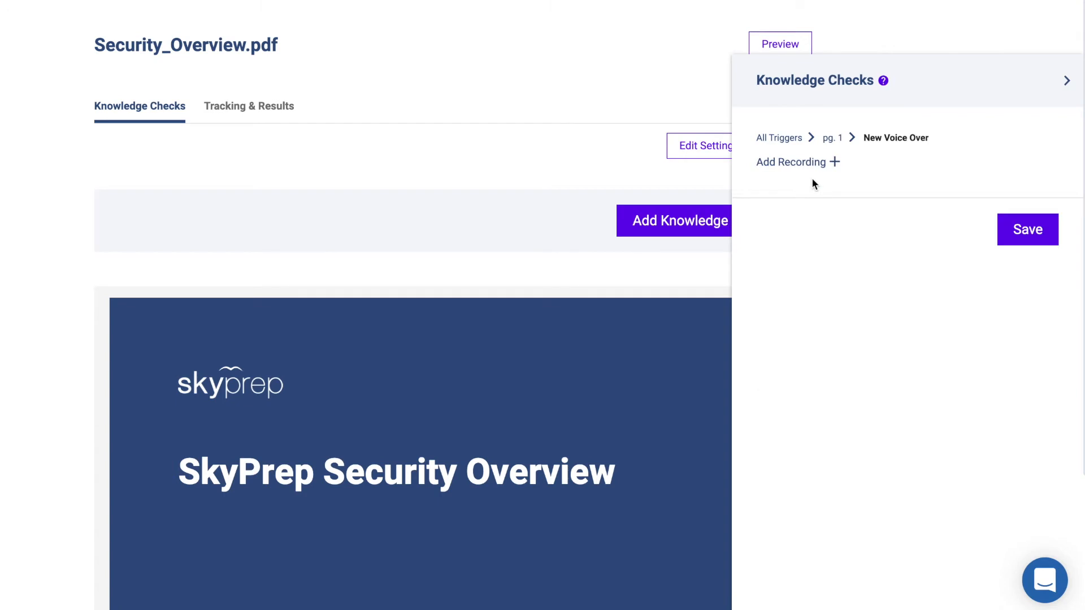
{"action": "left_click", "coordinate": [803, 169]}
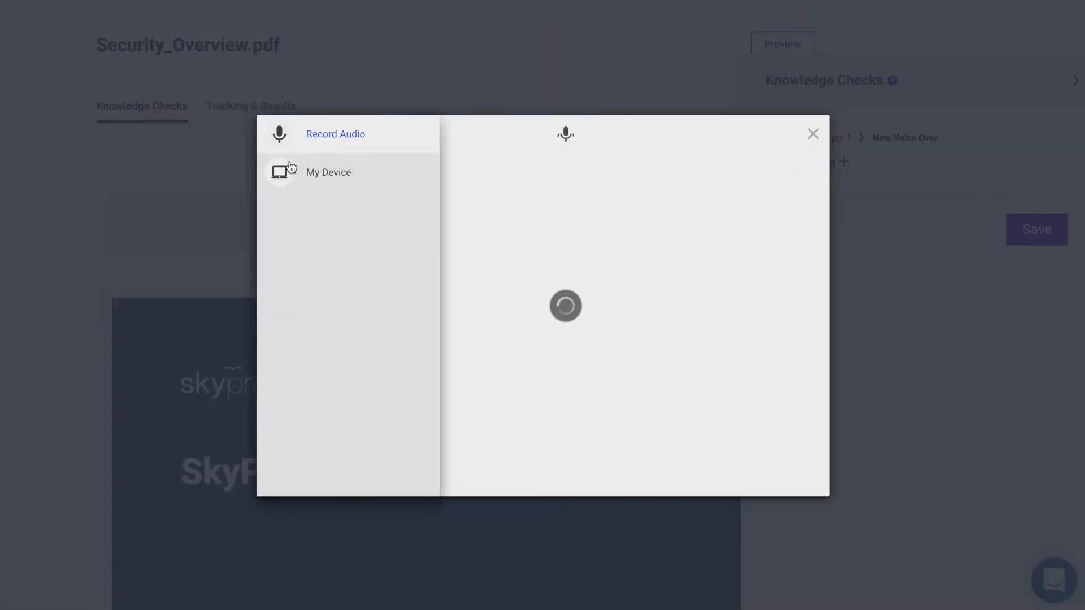
{"action": "left_click", "coordinate": [287, 171]}
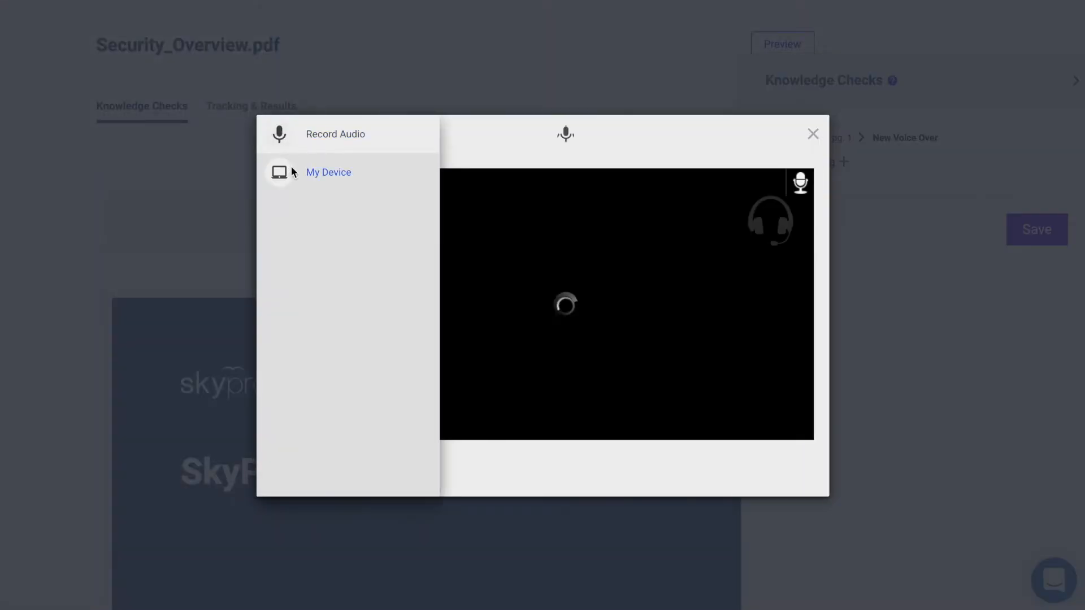
{"action": "left_click", "coordinate": [812, 135]}
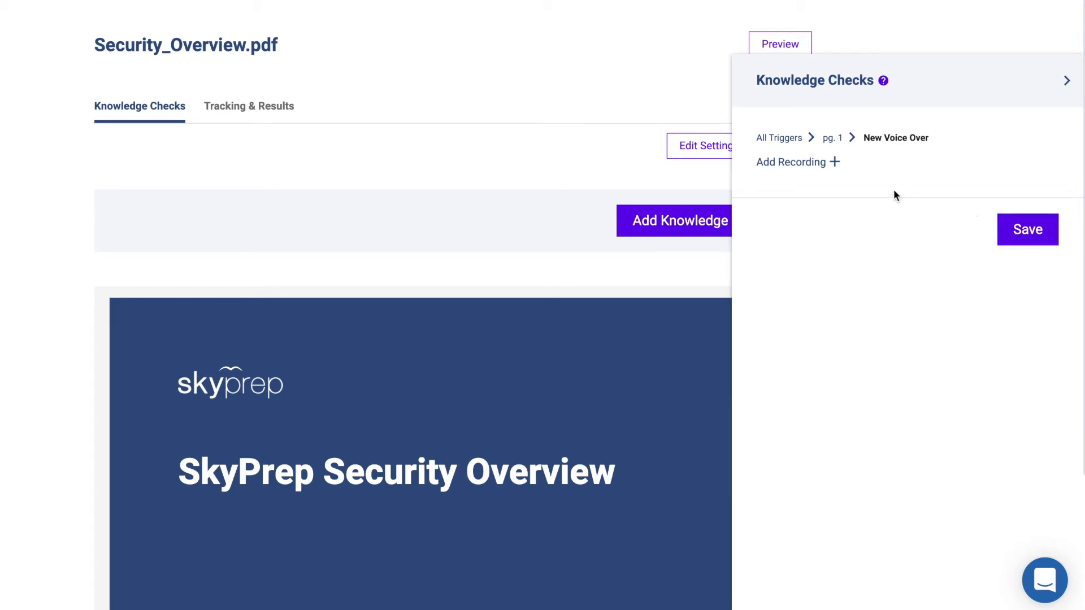
{"action": "left_click", "coordinate": [830, 139]}
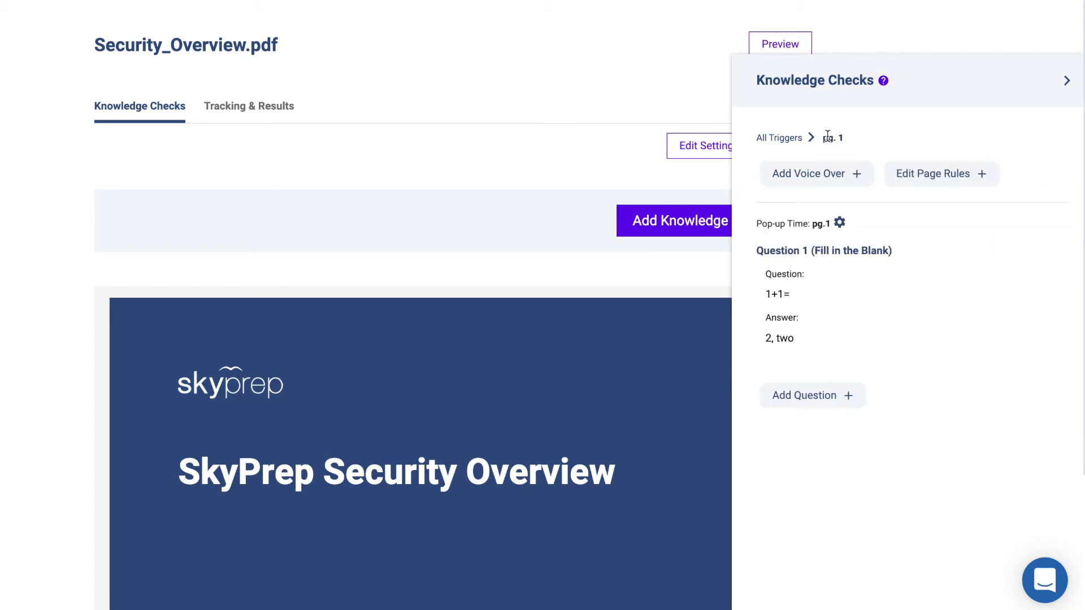
- Make page 1 mandatory with a 30-second minimum viewing time and 60-second auto-advance
{"action": "left_click", "coordinate": [935, 182]}
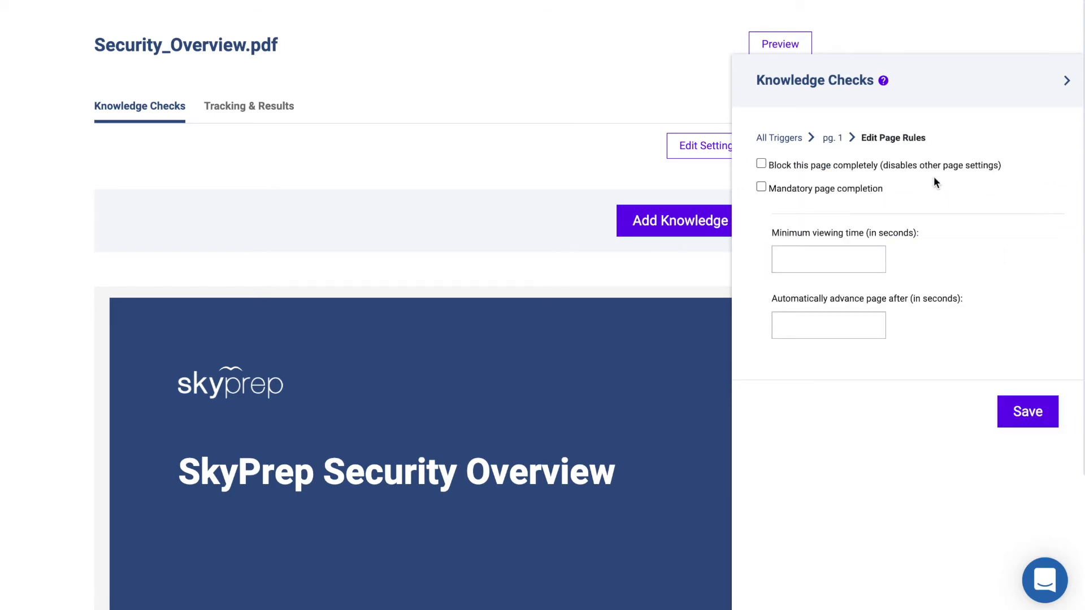
{"action": "left_click", "coordinate": [762, 164]}
{"action": "left_click", "coordinate": [761, 188]}
{"action": "left_click", "coordinate": [790, 262]}
{"action": "type", "text": "30"}
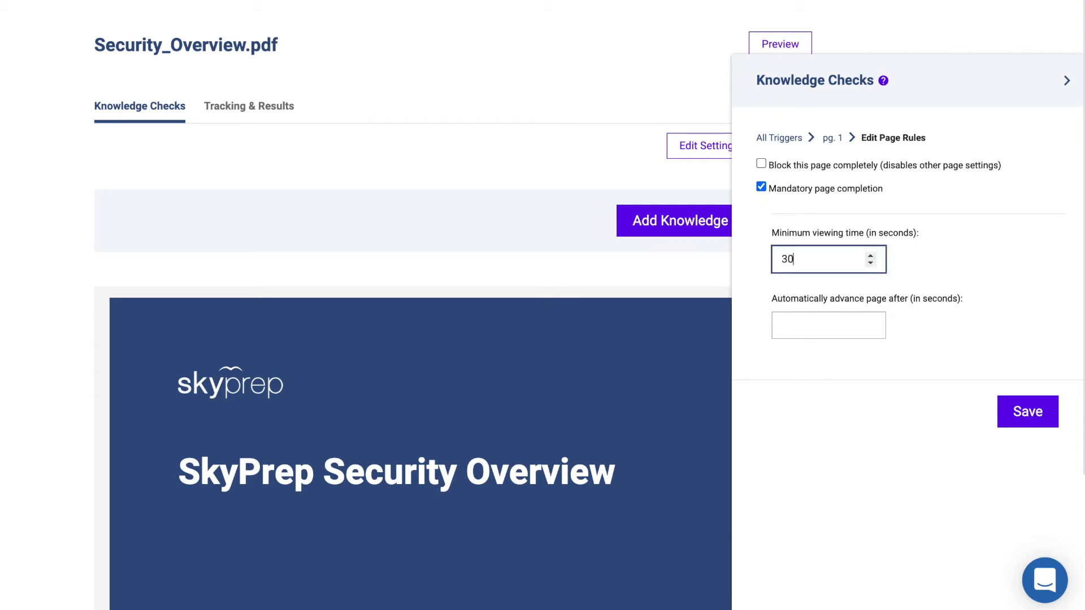
{"action": "left_click", "coordinate": [803, 321]}
{"action": "type", "text": "60"}
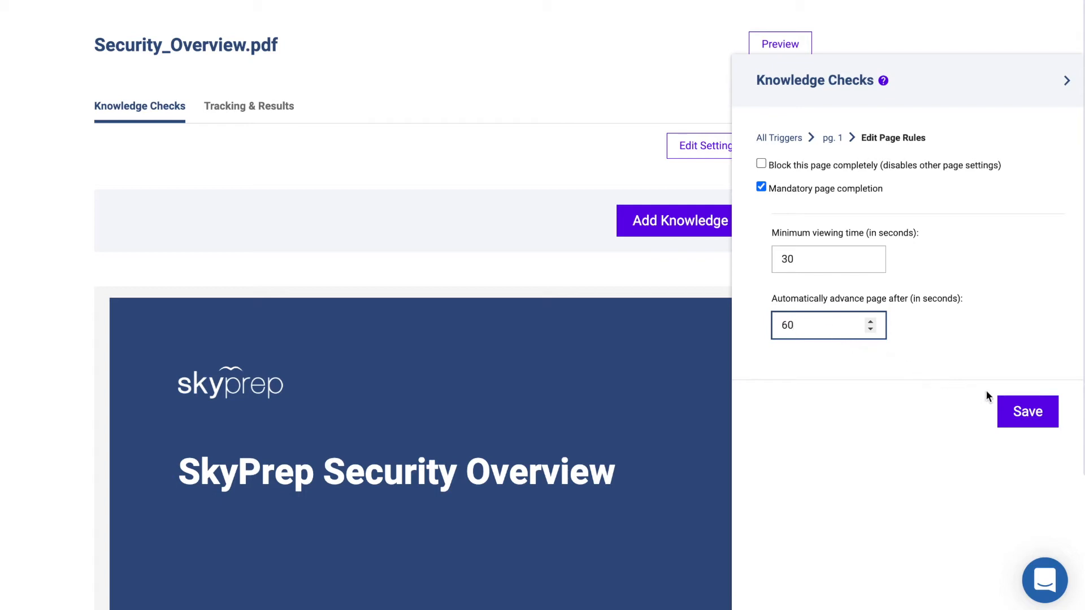
{"action": "left_click", "coordinate": [1022, 413]}
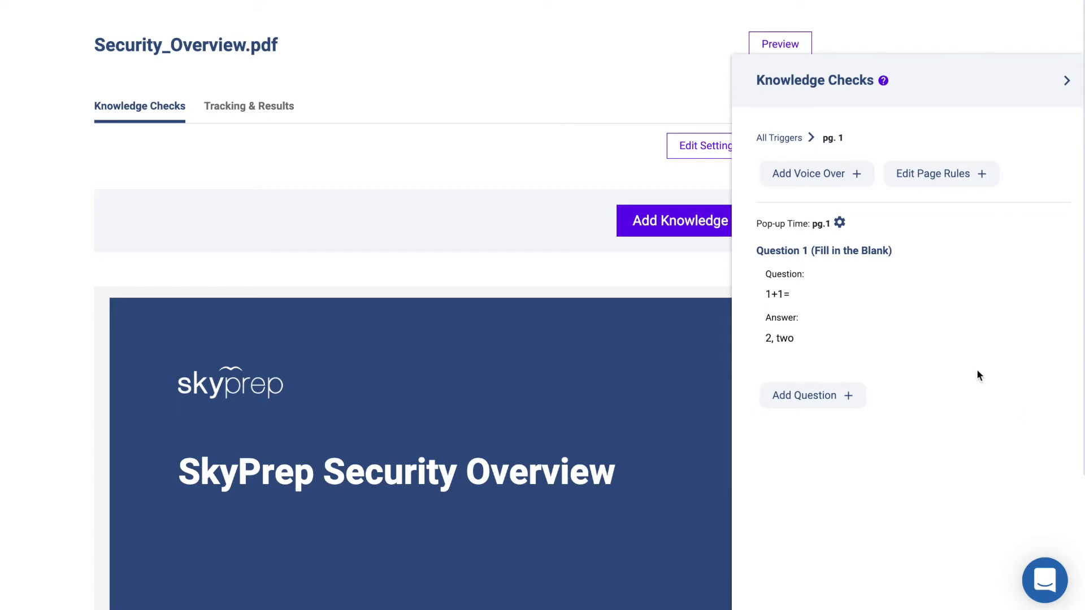
- Set the page 1 trigger to a Bottom Right pop-up preventing question skipping, then close the builder
{"action": "left_click", "coordinate": [841, 223]}
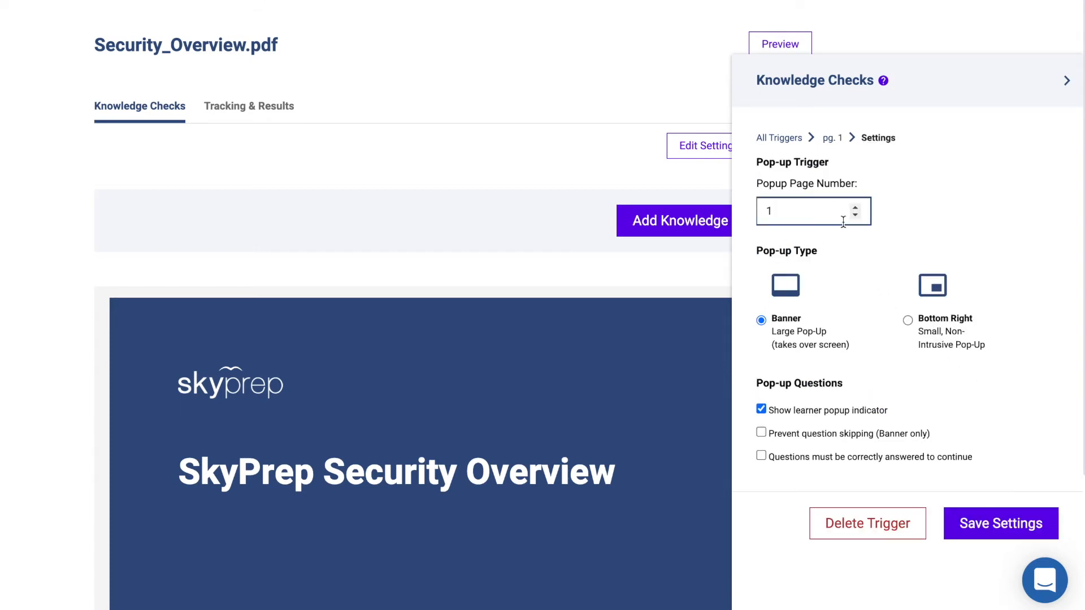
{"action": "left_click", "coordinate": [762, 321]}
{"action": "left_click", "coordinate": [908, 320]}
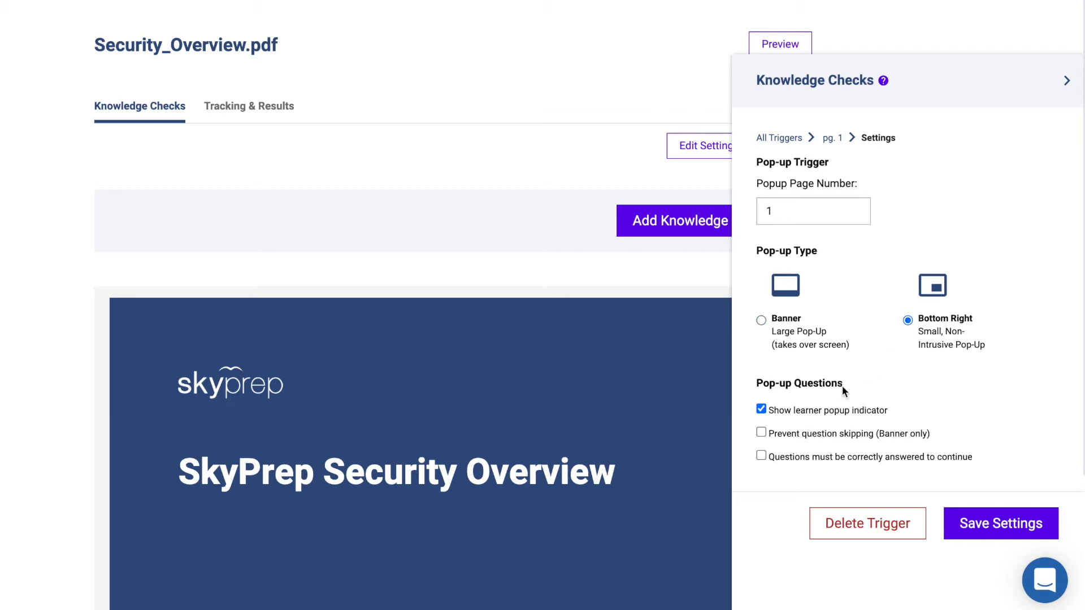
{"action": "left_click", "coordinate": [761, 433]}
{"action": "left_click", "coordinate": [970, 523]}
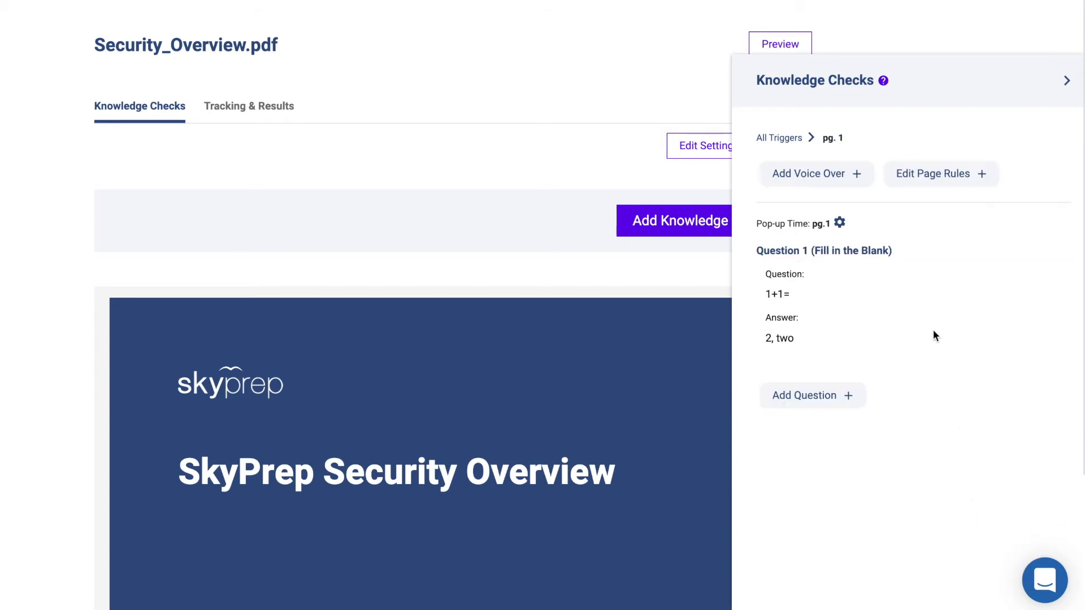
{"action": "left_click", "coordinate": [778, 139]}
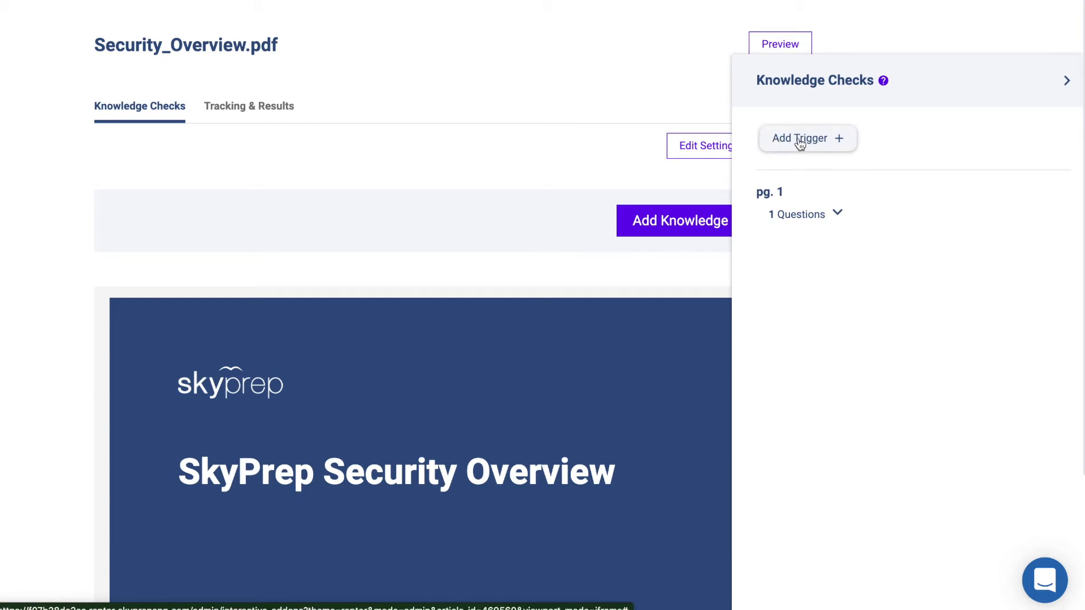
{"action": "left_click", "coordinate": [1065, 82]}
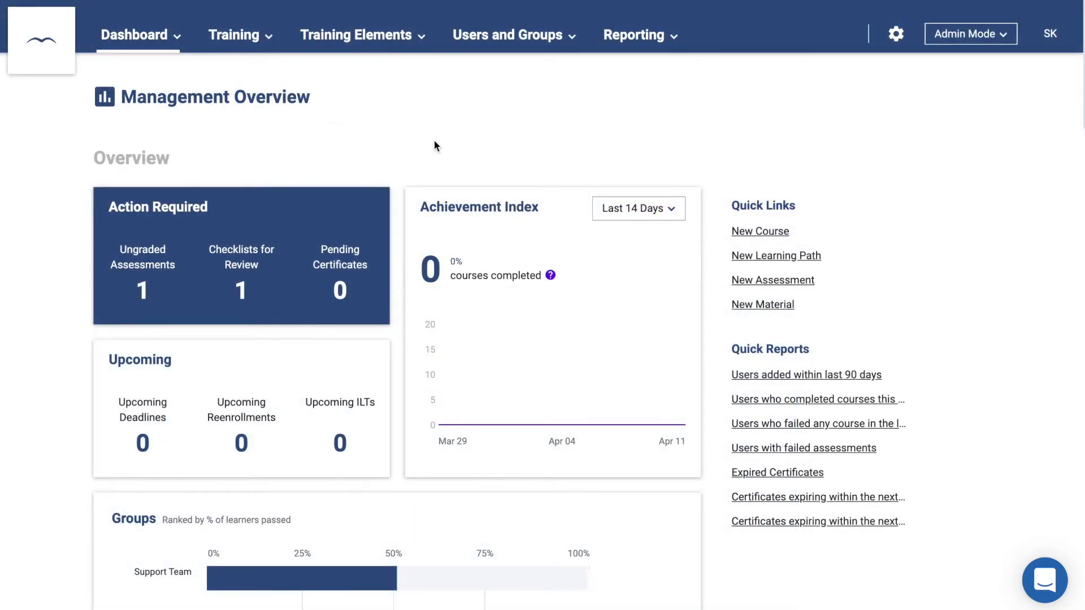
- Create a new assessment named 'Test' from the Assessments list
{"action": "left_click", "coordinate": [397, 42]}
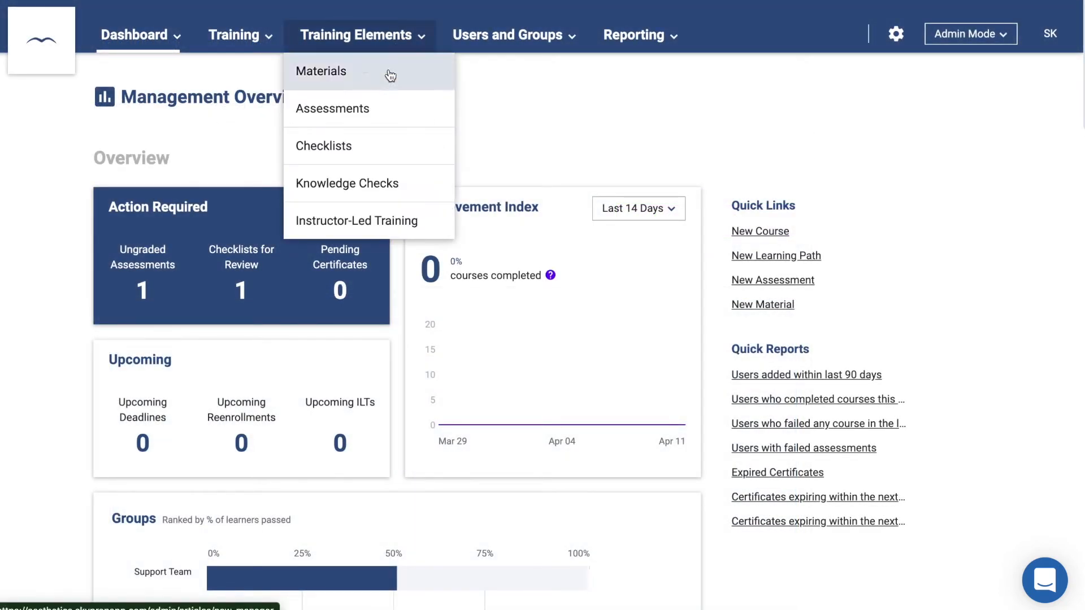
{"action": "left_click", "coordinate": [384, 109]}
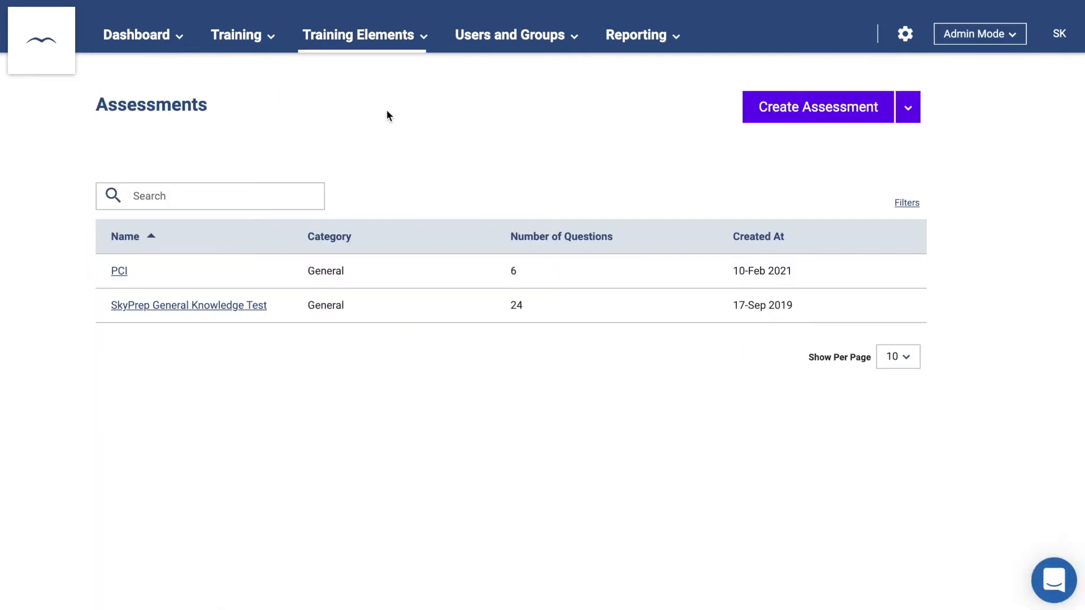
{"action": "left_click", "coordinate": [757, 107]}
{"action": "left_click", "coordinate": [358, 213]}
{"action": "type", "text": "Test"}
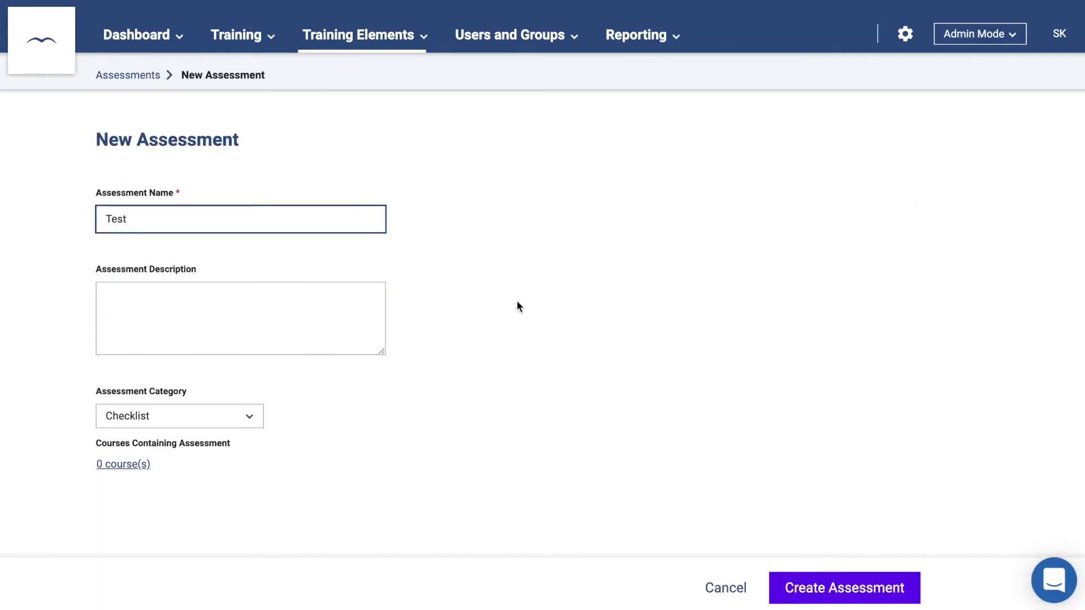
{"action": "left_click", "coordinate": [817, 584]}
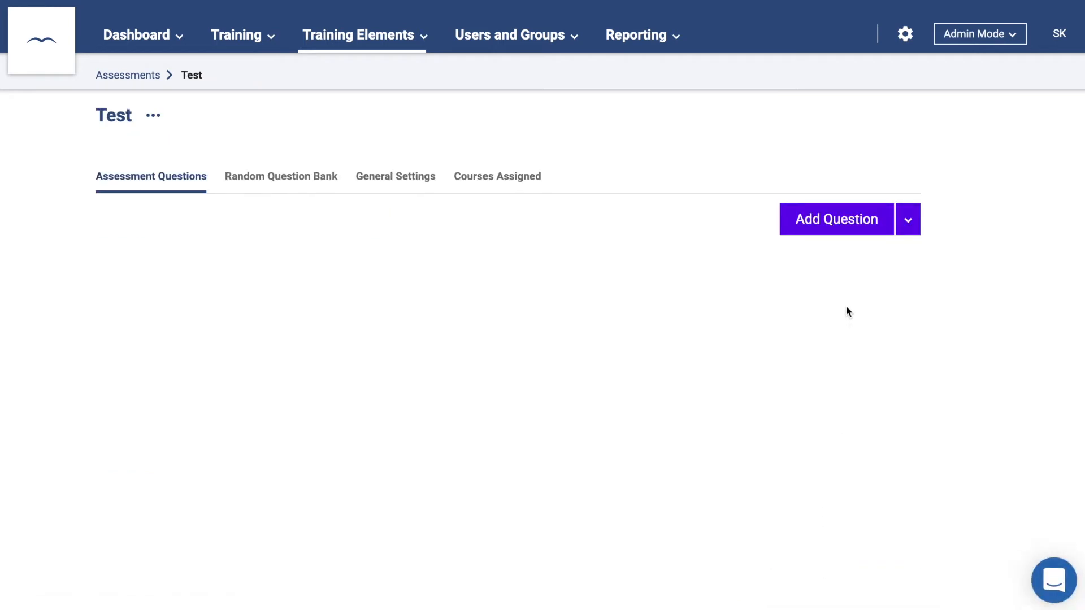
- Add a Short Answer question that allows file uploads and save it
{"action": "left_click", "coordinate": [841, 224]}
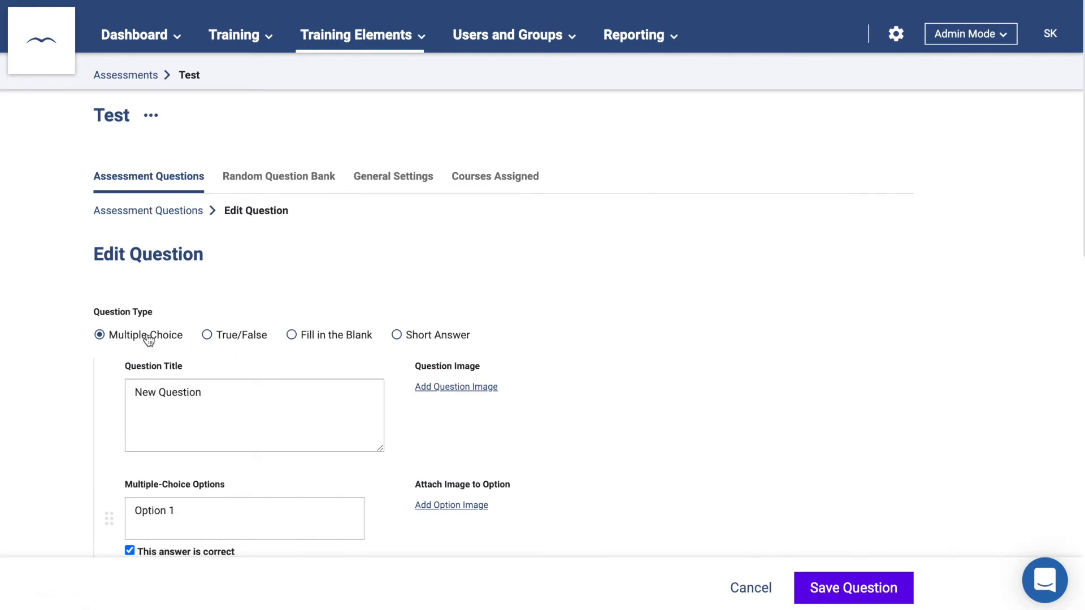
{"action": "left_click", "coordinate": [207, 337]}
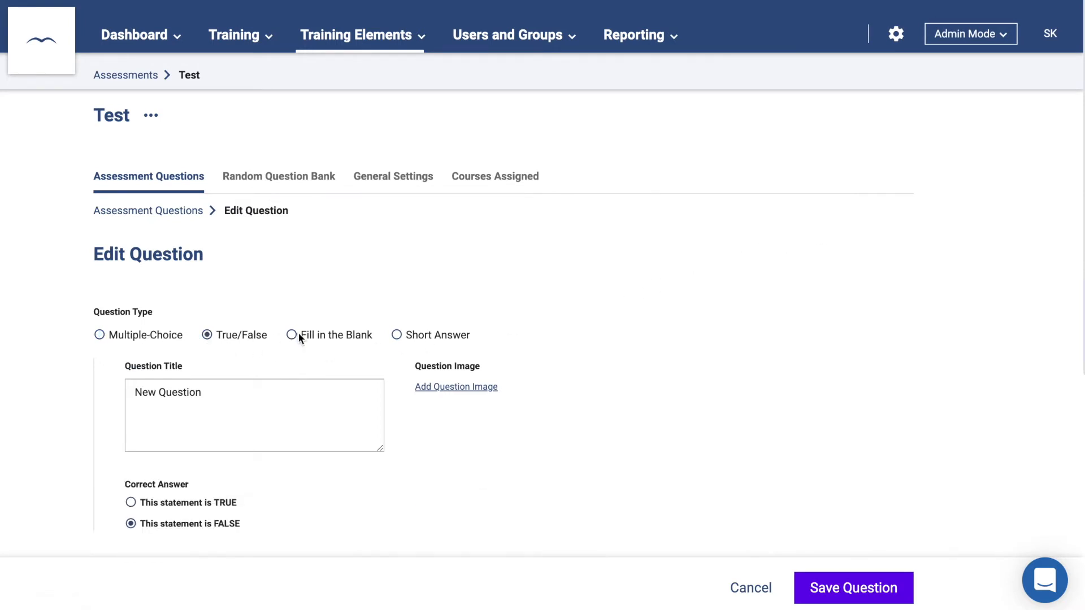
{"action": "left_click", "coordinate": [293, 335]}
{"action": "scroll", "coordinate": [294, 338], "scroll_direction": "down", "scroll_amount": 3}
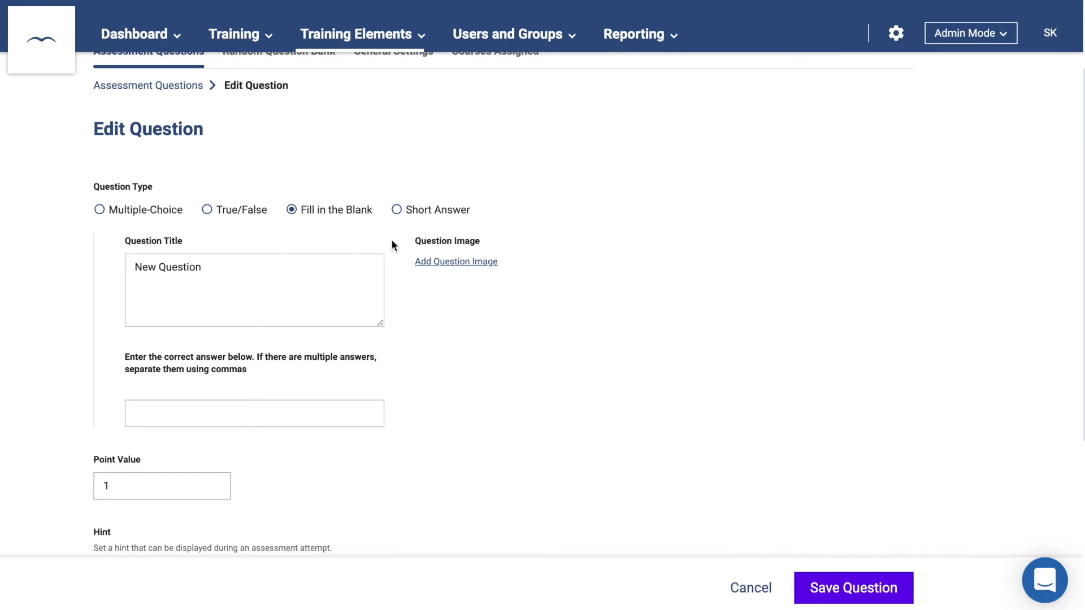
{"action": "left_click", "coordinate": [398, 213]}
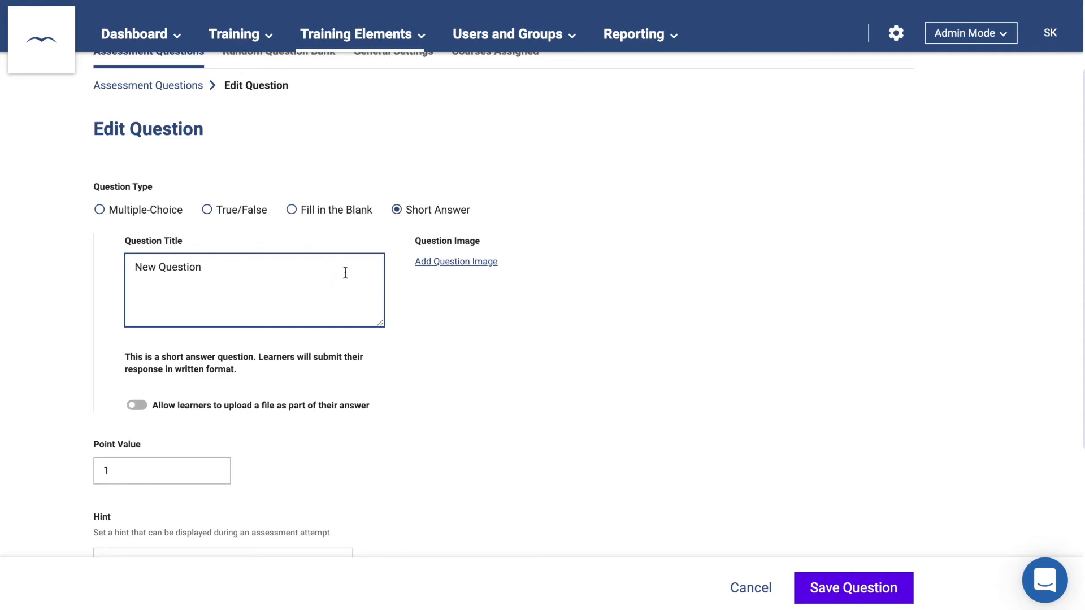
{"action": "left_click", "coordinate": [136, 407]}
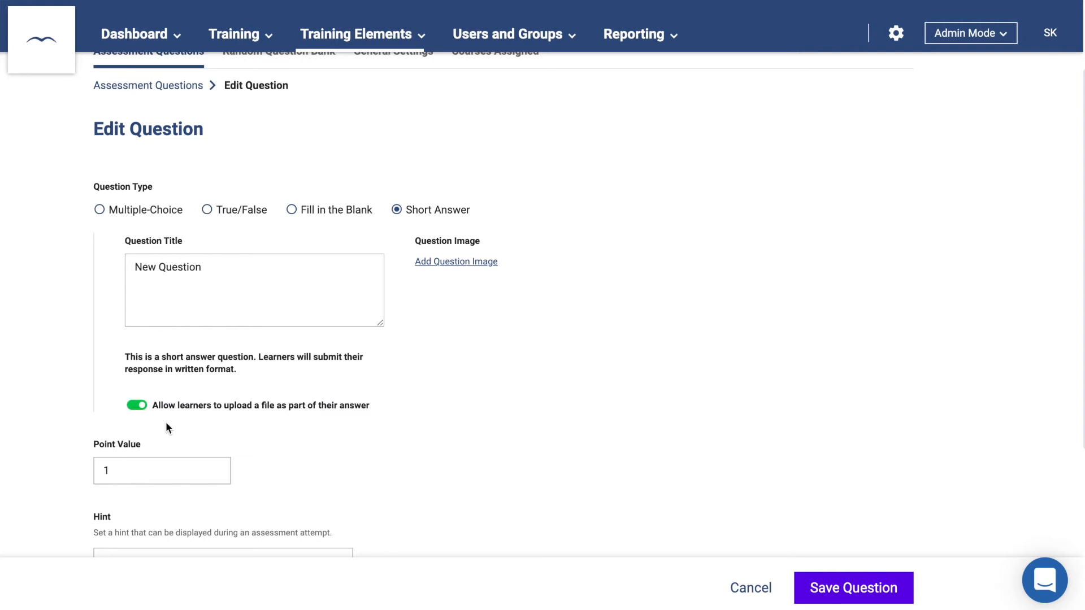
{"action": "left_click", "coordinate": [819, 588]}
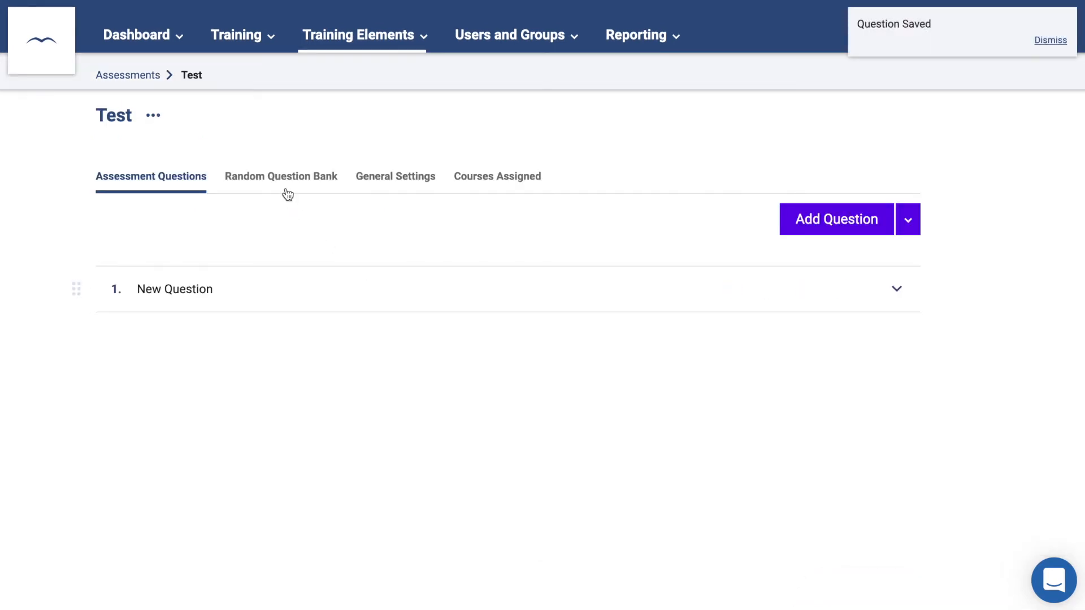
- Create a 'Science' category in the random bank, save a New Question there, and return to the question list
{"action": "left_click", "coordinate": [285, 187]}
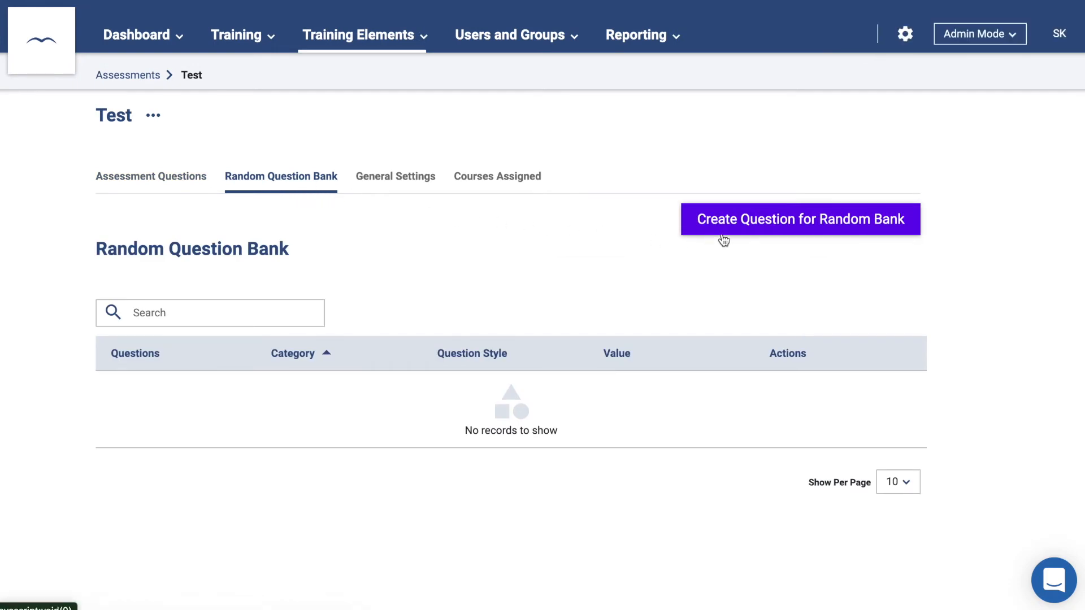
{"action": "left_click", "coordinate": [767, 223]}
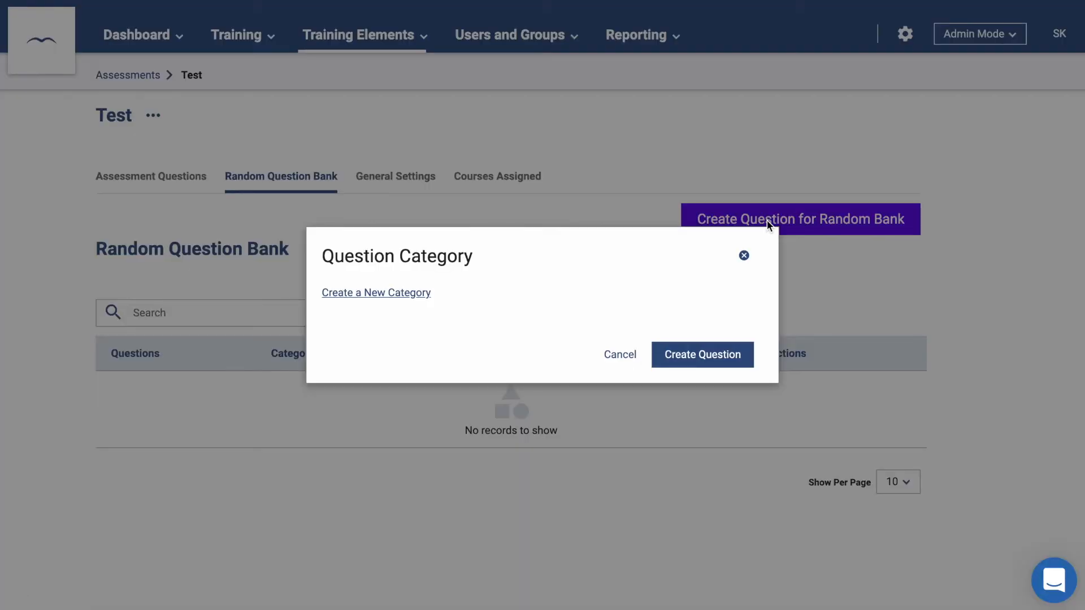
{"action": "left_click", "coordinate": [376, 296]}
{"action": "type", "text": "Science"}
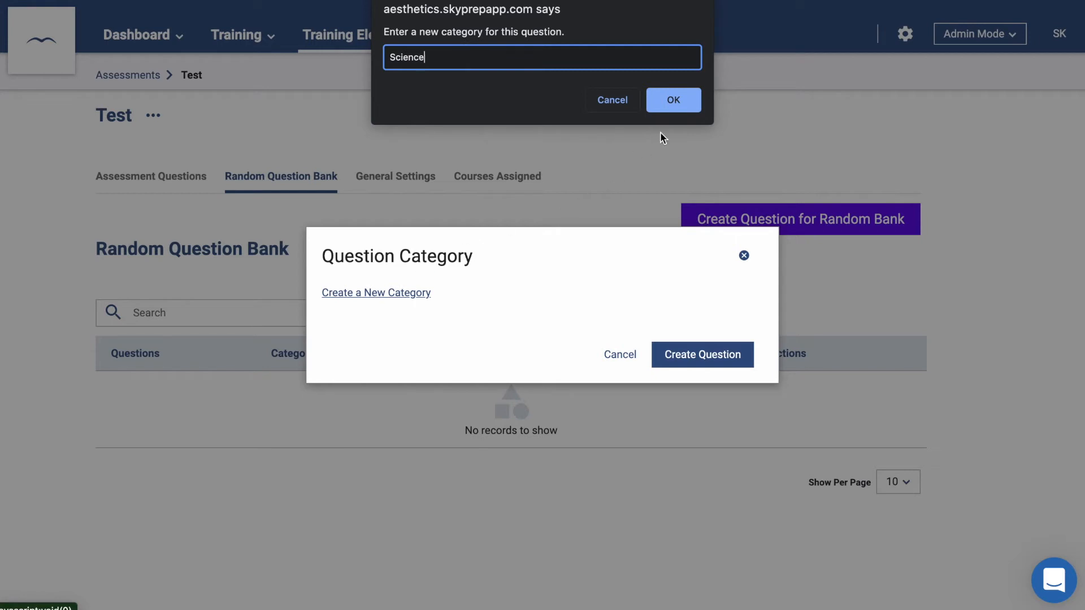
{"action": "left_click", "coordinate": [670, 99]}
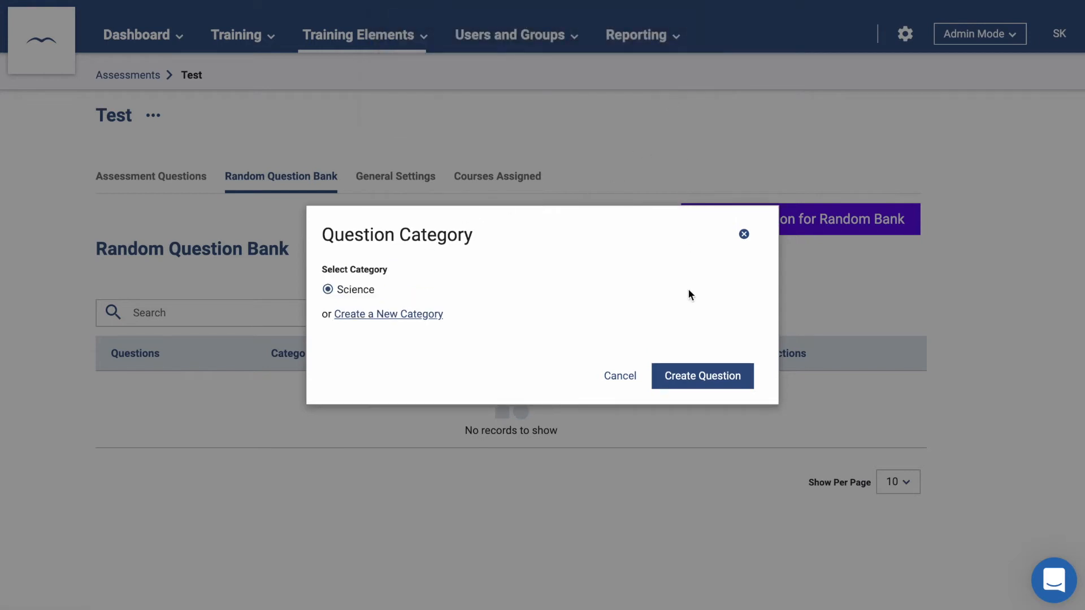
{"action": "left_click", "coordinate": [694, 370]}
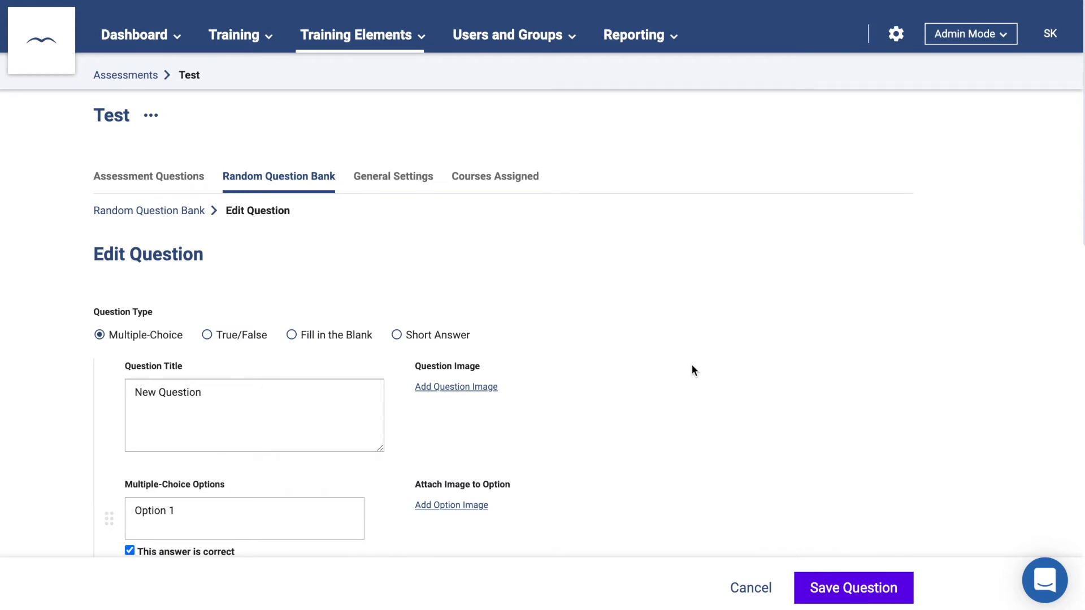
{"action": "left_click", "coordinate": [835, 589]}
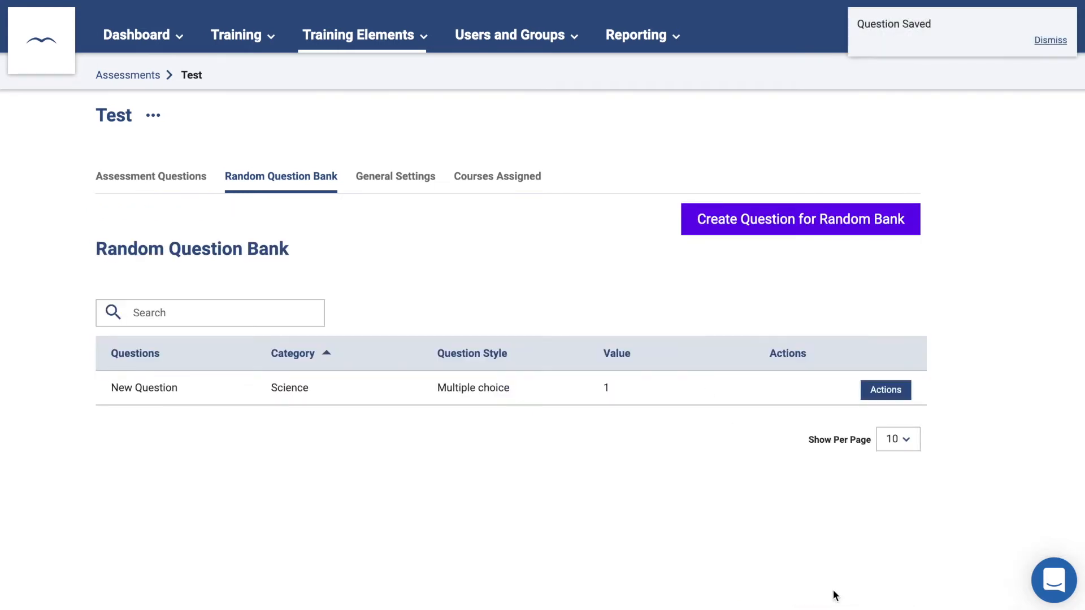
{"action": "left_click", "coordinate": [177, 181]}
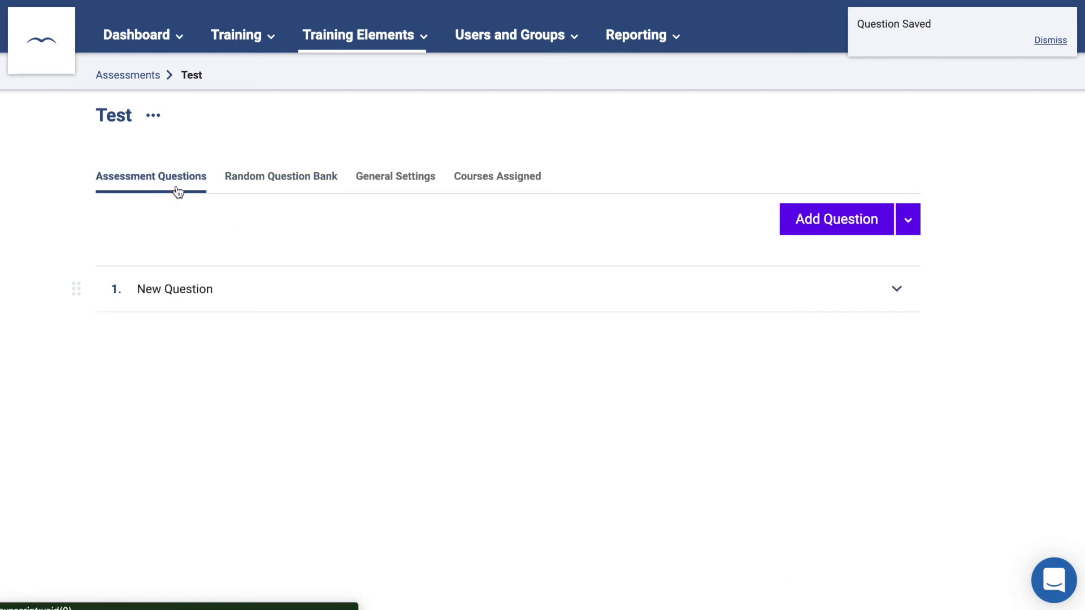
- Add a random question drawn from the Science category to the Test assessment
{"action": "left_click", "coordinate": [908, 225]}
{"action": "left_click", "coordinate": [880, 253]}
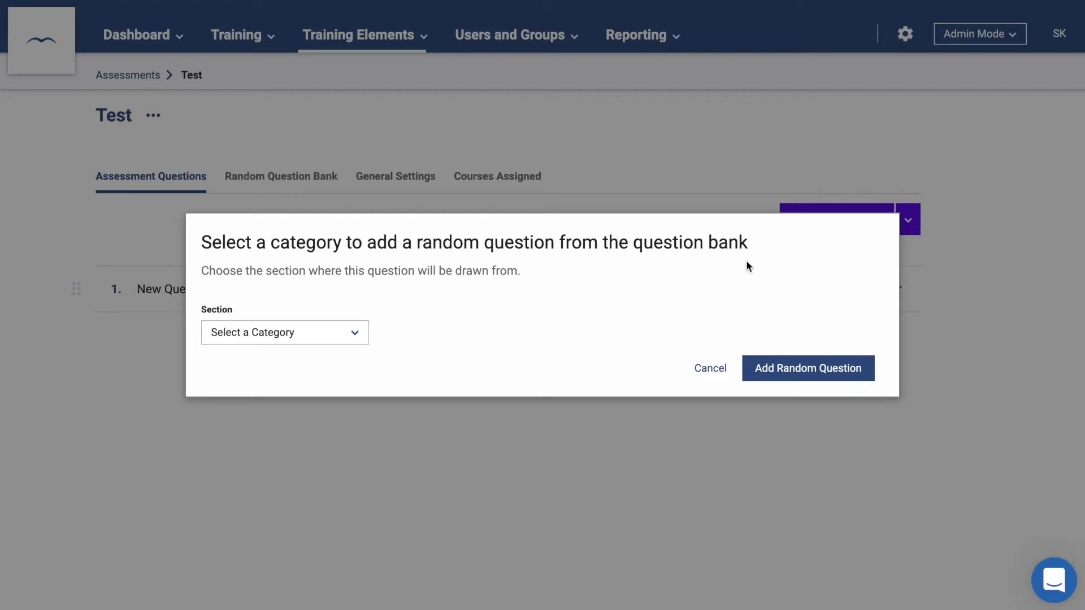
{"action": "left_click", "coordinate": [339, 334]}
{"action": "left_click", "coordinate": [305, 307]}
{"action": "left_click", "coordinate": [794, 368]}
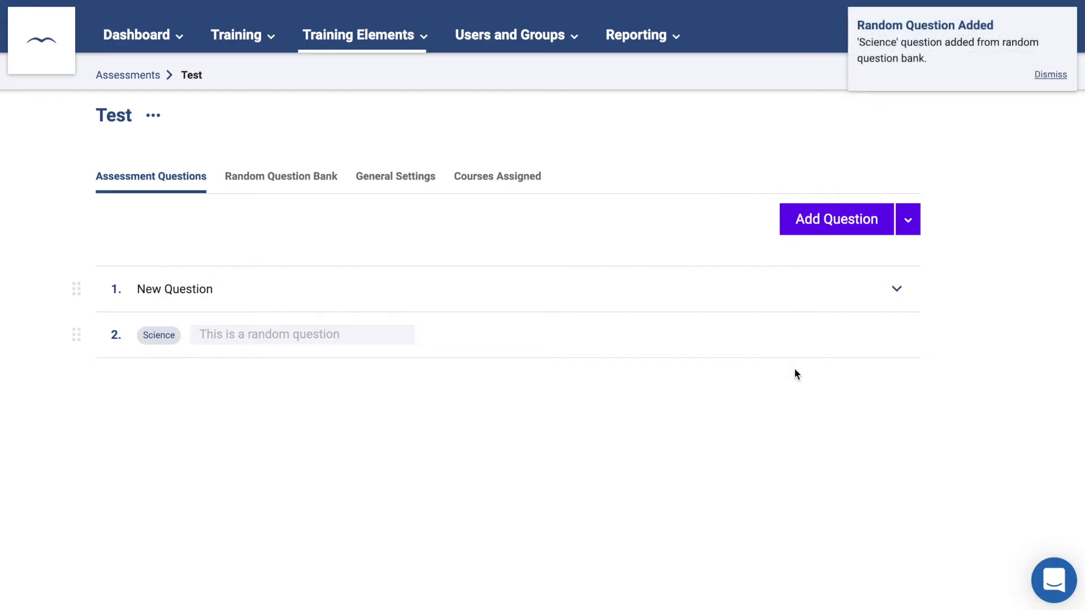
- In the assessment's general settings, change a value to 70 and turn on question shuffling
{"action": "left_click", "coordinate": [411, 180]}
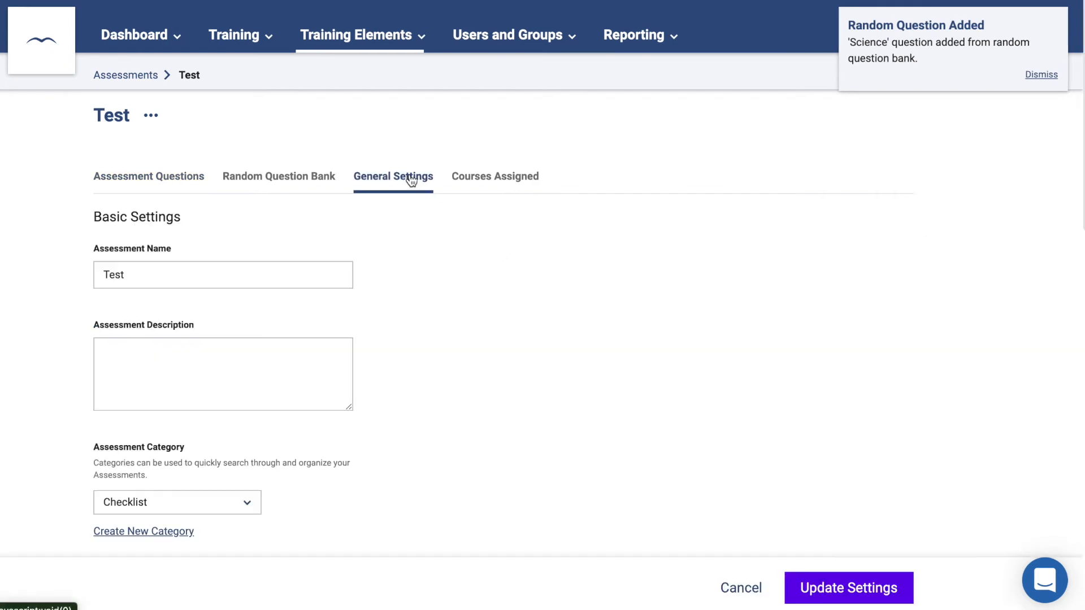
{"action": "scroll", "coordinate": [436, 361], "scroll_direction": "down", "scroll_amount": 6}
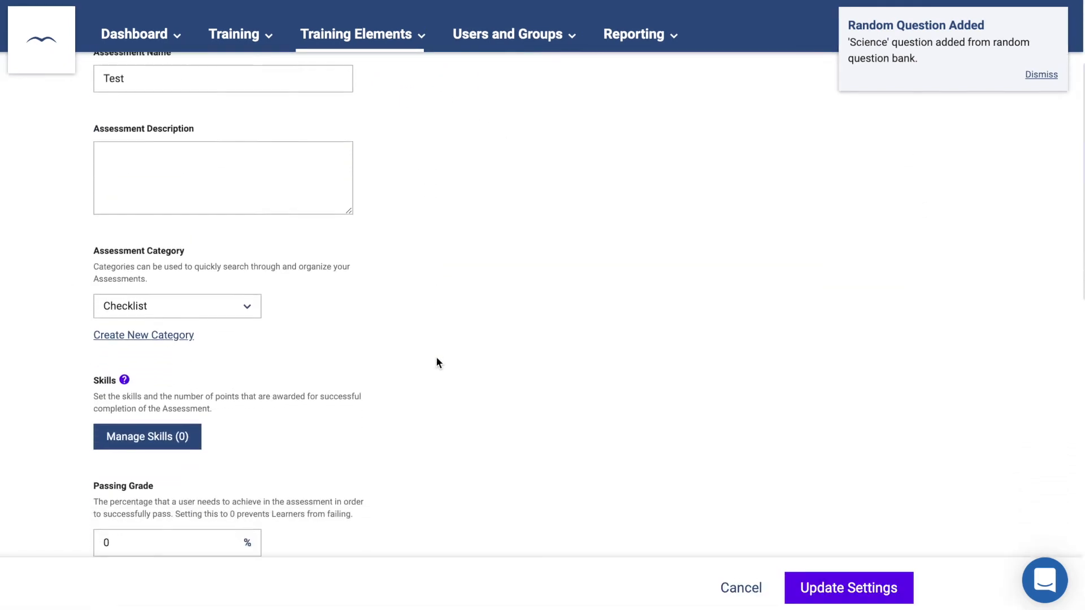
{"action": "scroll", "coordinate": [436, 356], "scroll_direction": "down", "scroll_amount": 1}
{"action": "left_click_drag", "start_coordinate": [187, 325], "coordinate": [84, 321]}
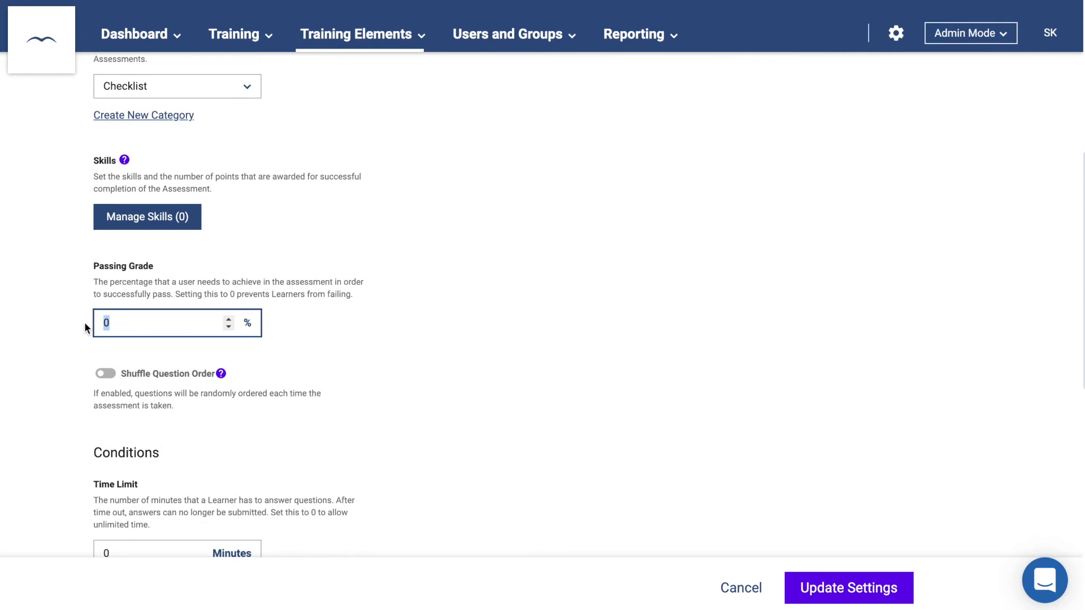
{"action": "type", "text": "70"}
{"action": "left_click", "coordinate": [107, 374]}
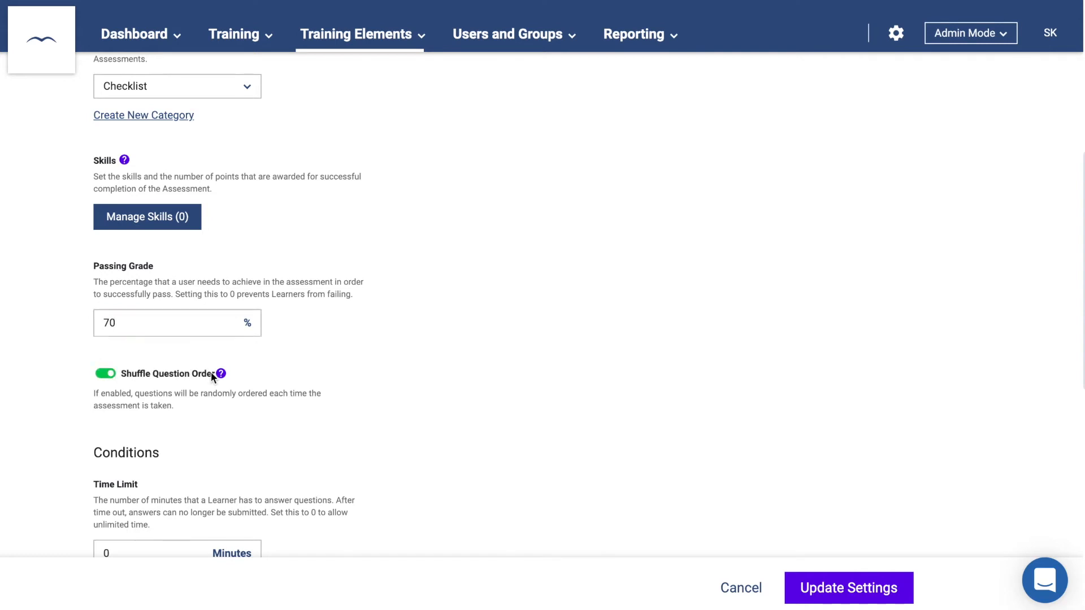
- Set a 60-minute limit, 3 attempts, 24 hours between attempts, block other courses, and save
{"action": "scroll", "coordinate": [212, 375], "scroll_direction": "down", "scroll_amount": 5}
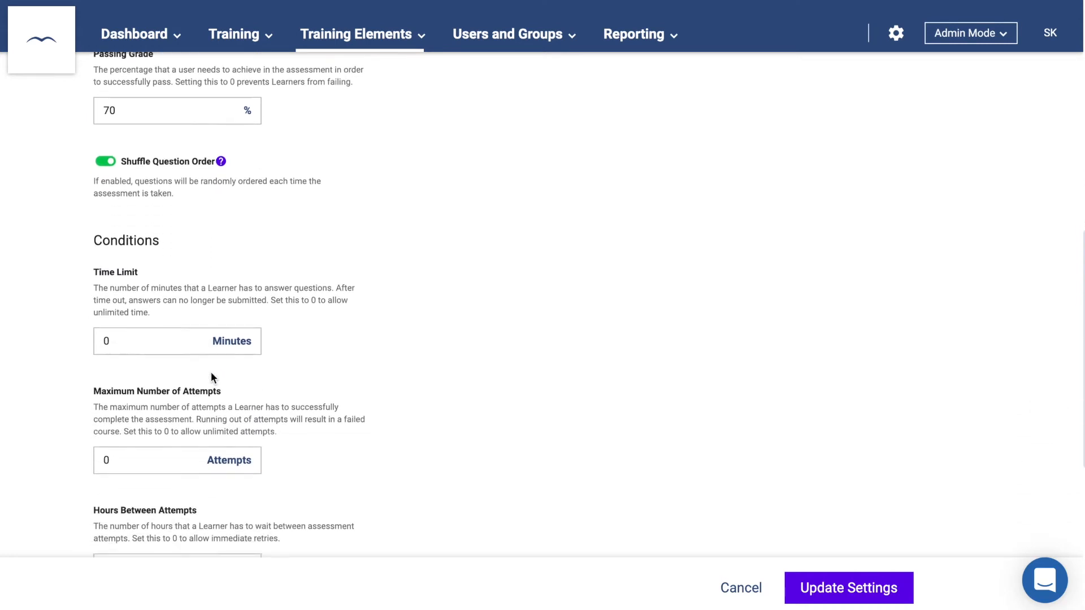
{"action": "left_click_drag", "start_coordinate": [138, 312], "coordinate": [85, 310]}
{"action": "type", "text": "60"}
{"action": "scroll", "coordinate": [227, 302], "scroll_direction": "down", "scroll_amount": 3}
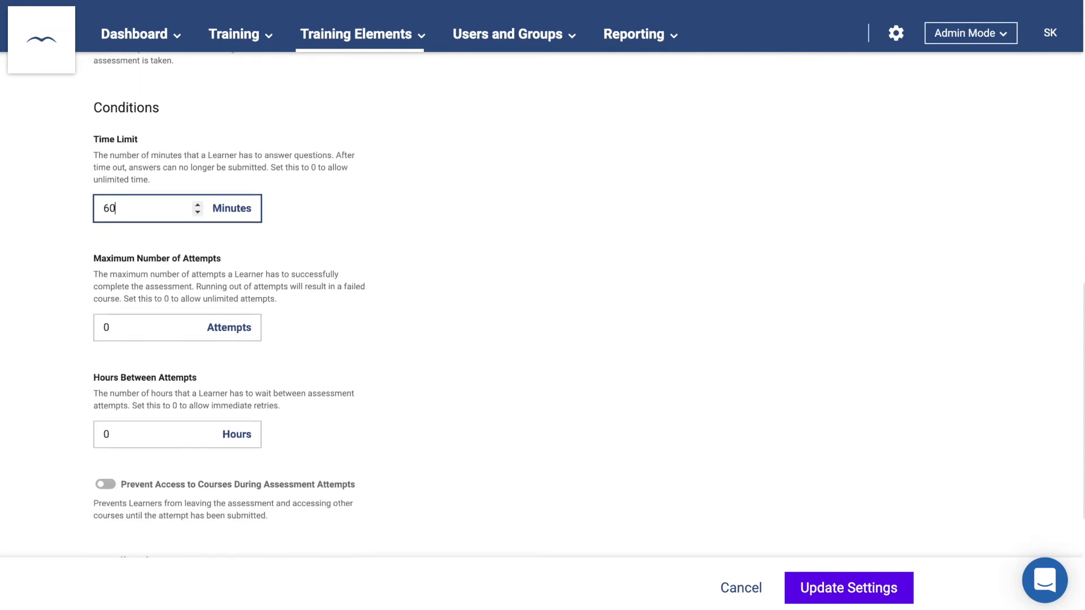
{"action": "left_click", "coordinate": [97, 287]}
{"action": "type", "text": "3"}
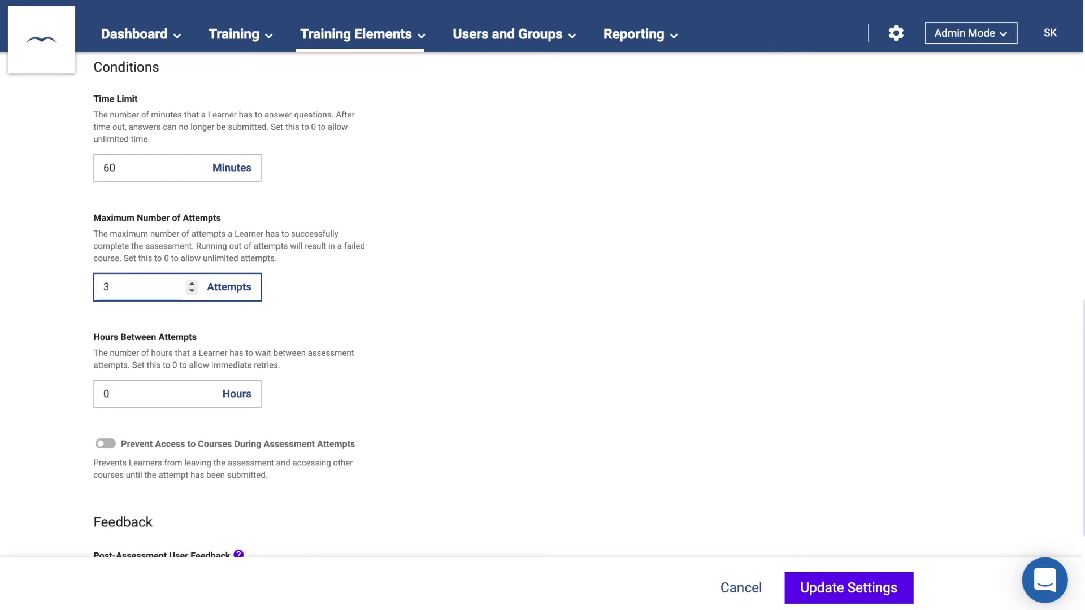
{"action": "left_click", "coordinate": [121, 390]}
{"action": "left_click_drag", "start_coordinate": [121, 390], "coordinate": [80, 393]}
{"action": "type", "text": "24"}
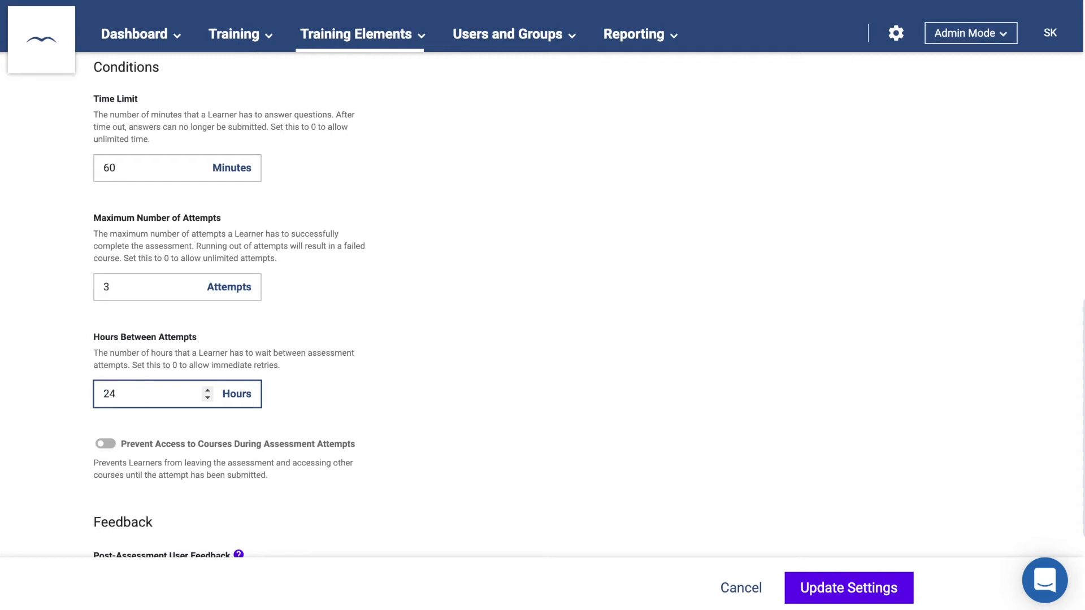
{"action": "left_click", "coordinate": [108, 447]}
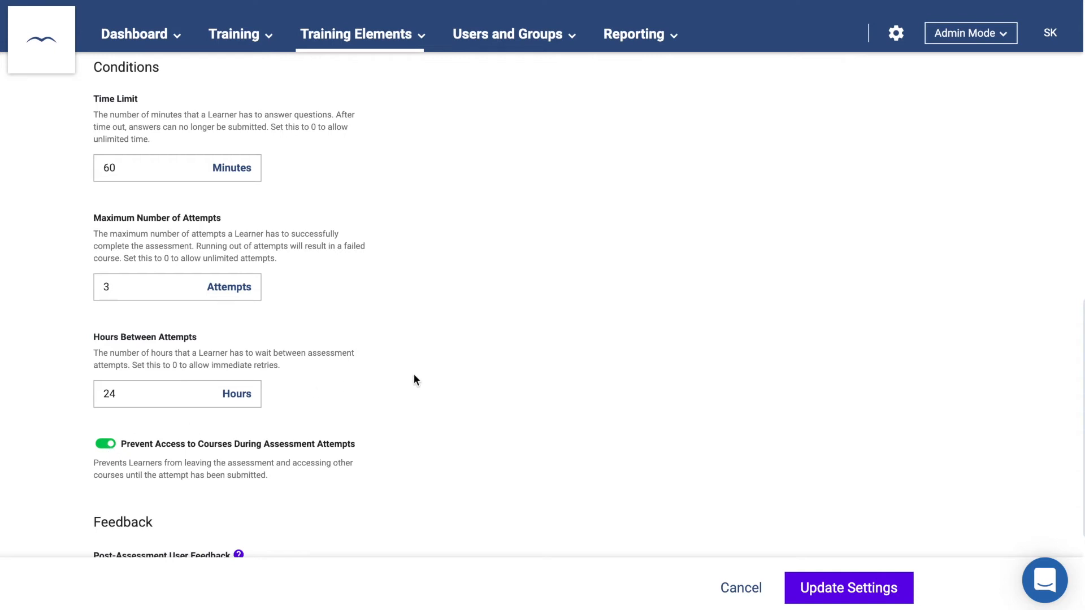
{"action": "left_click", "coordinate": [839, 586]}
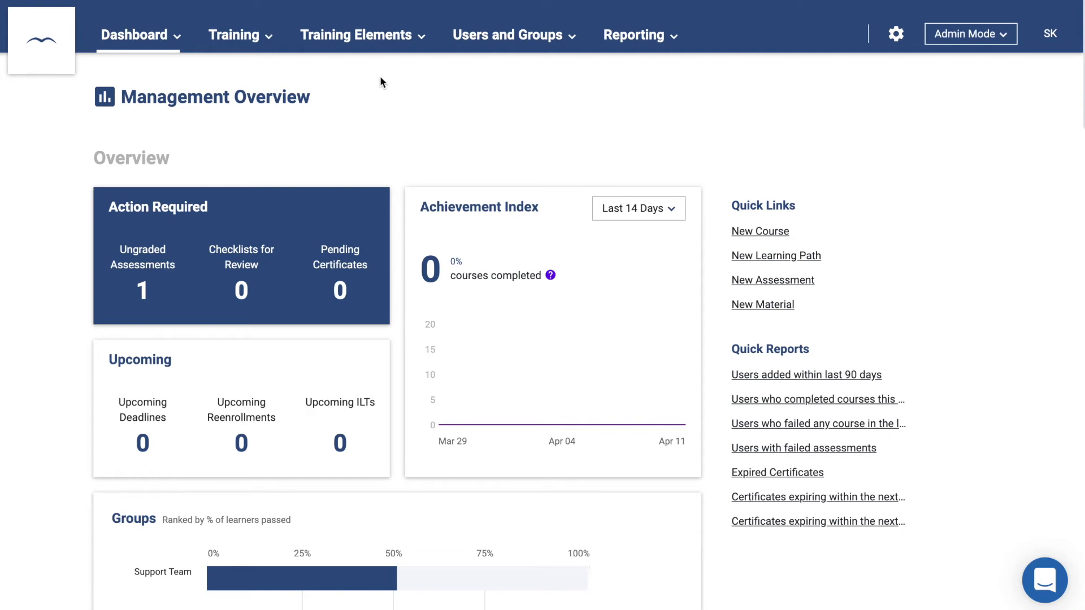
- Create a new checklist named Checklist
{"action": "left_click", "coordinate": [392, 45]}
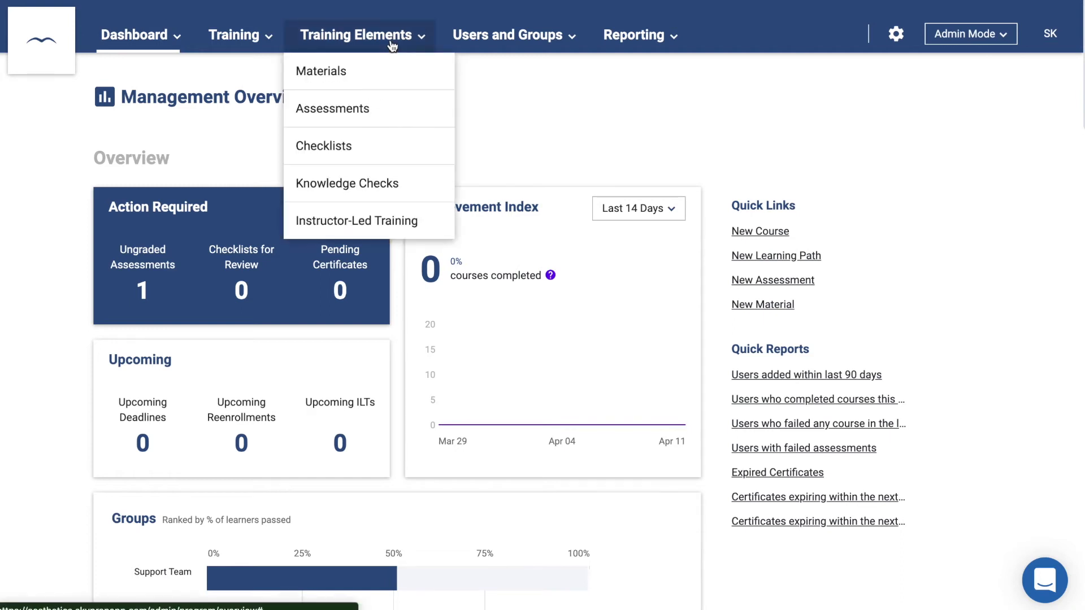
{"action": "left_click", "coordinate": [371, 143]}
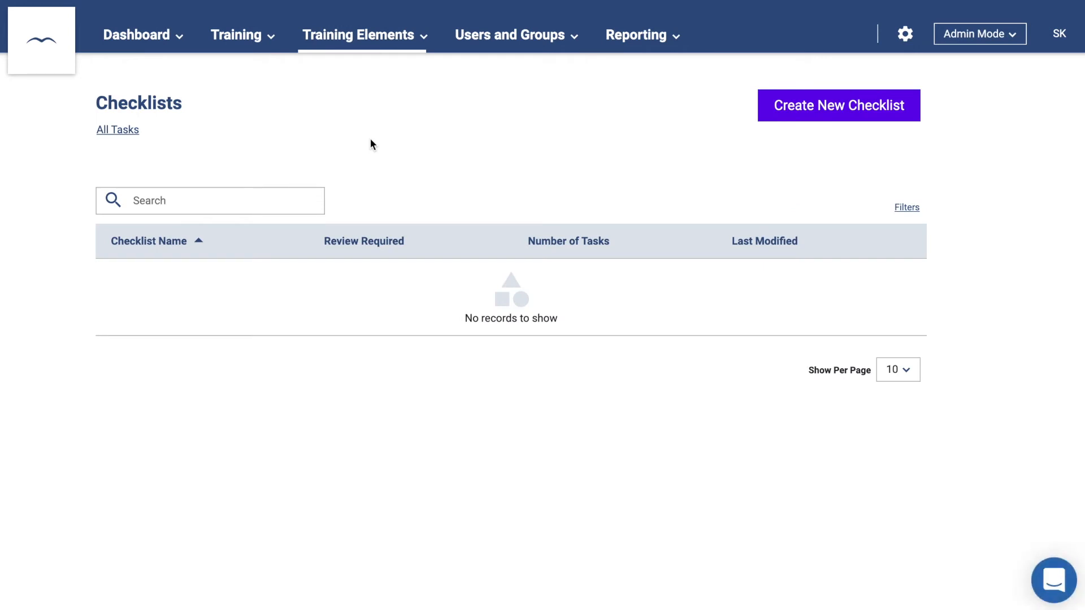
{"action": "left_click", "coordinate": [797, 105]}
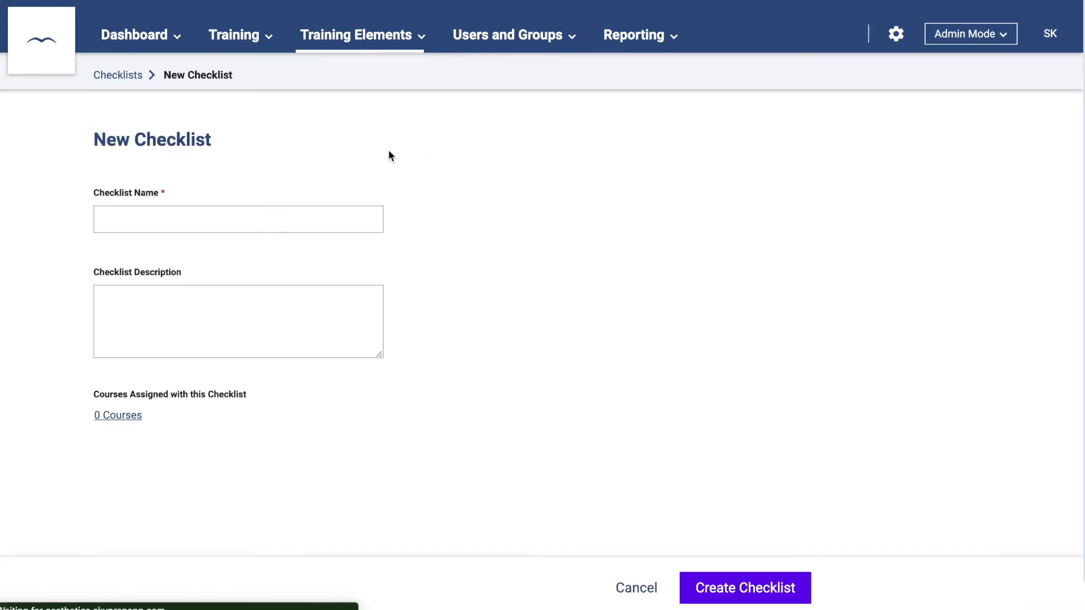
{"action": "type", "text": "Checklist"}
{"action": "left_click", "coordinate": [694, 583]}
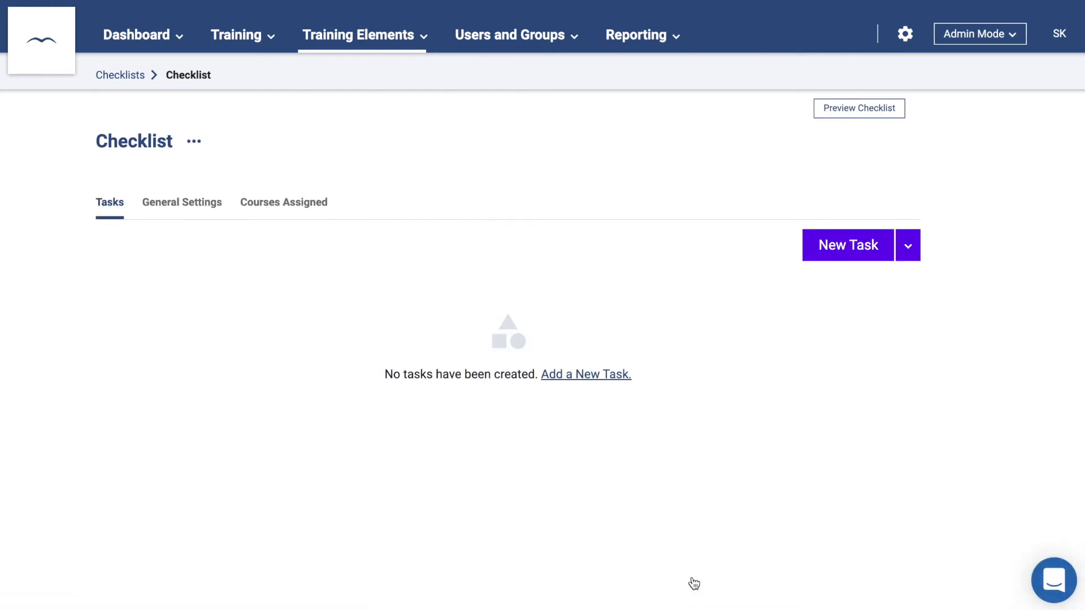
- Add the Yes/No task 'Was the task completed?' with Scale 1-5 subtask 'How well was it completed?'
{"action": "left_click", "coordinate": [831, 253]}
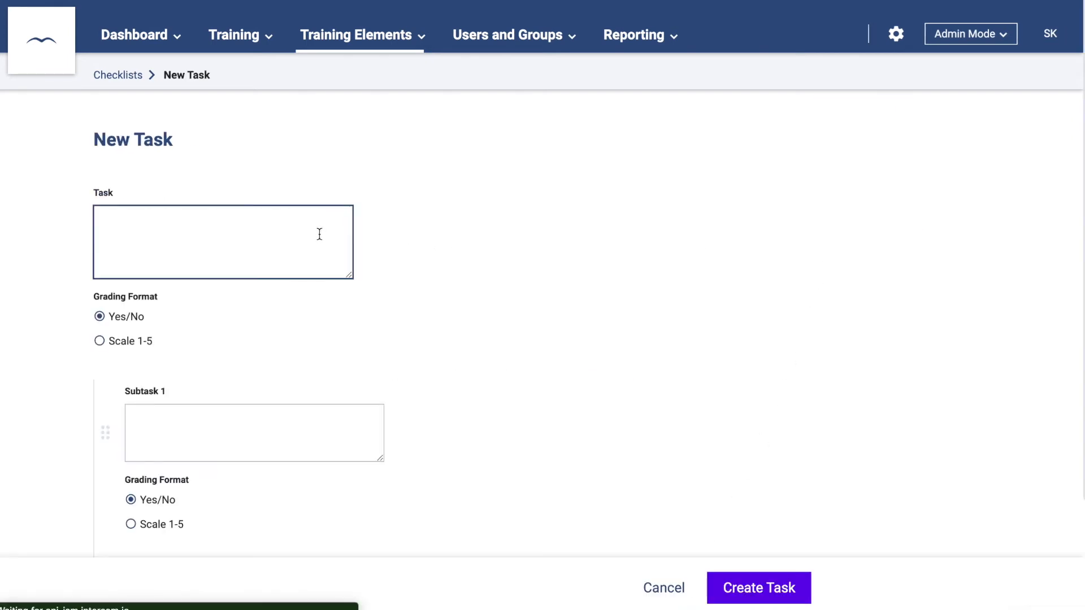
{"action": "type", "text": "Was the task completed?"}
{"action": "left_click", "coordinate": [100, 320]}
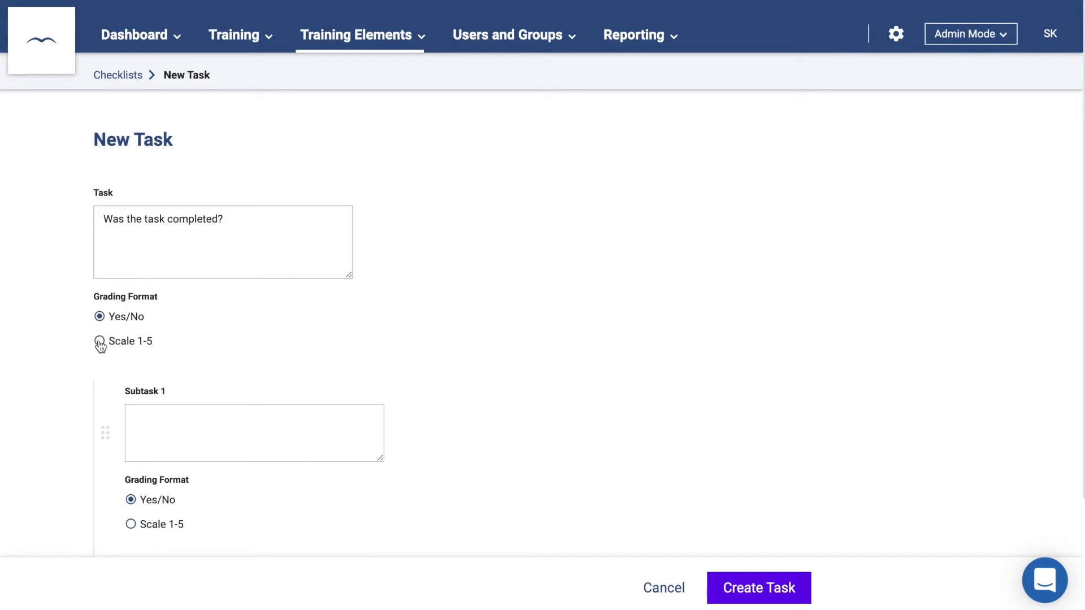
{"action": "scroll", "coordinate": [100, 346], "scroll_direction": "down", "scroll_amount": 2}
{"action": "left_click", "coordinate": [160, 345]}
{"action": "type", "text": "How well was it completed?"}
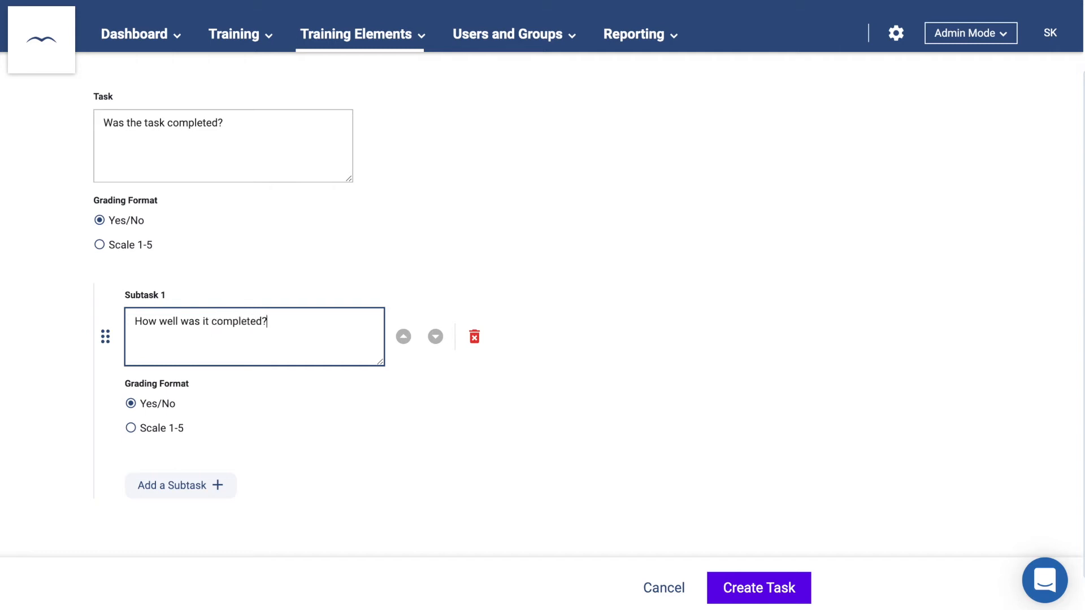
{"action": "left_click", "coordinate": [130, 428]}
{"action": "scroll", "coordinate": [136, 436], "scroll_direction": "down", "scroll_amount": 1}
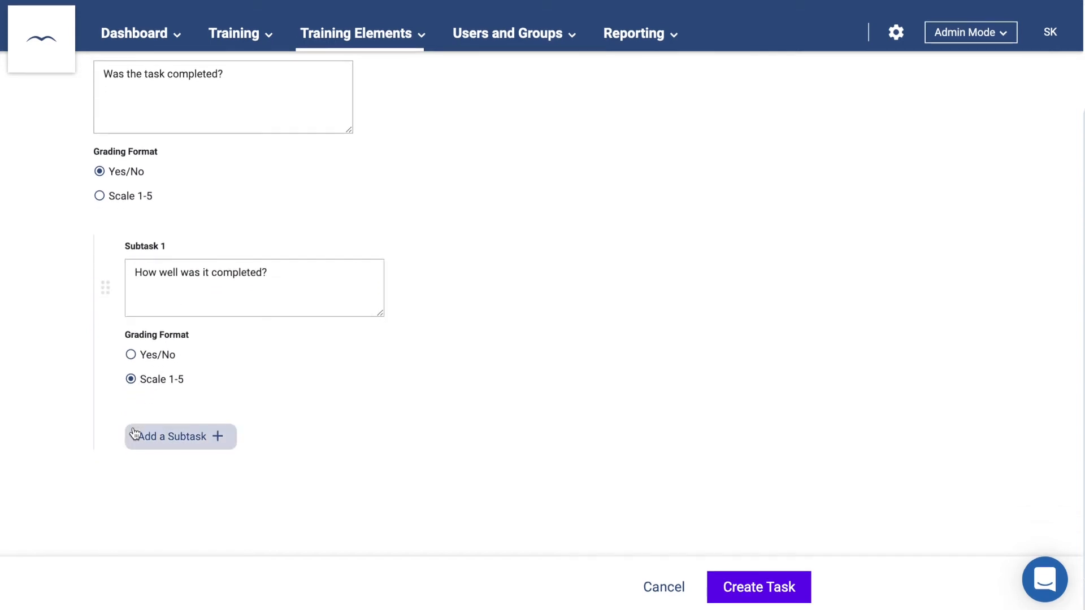
{"action": "left_click", "coordinate": [725, 590]}
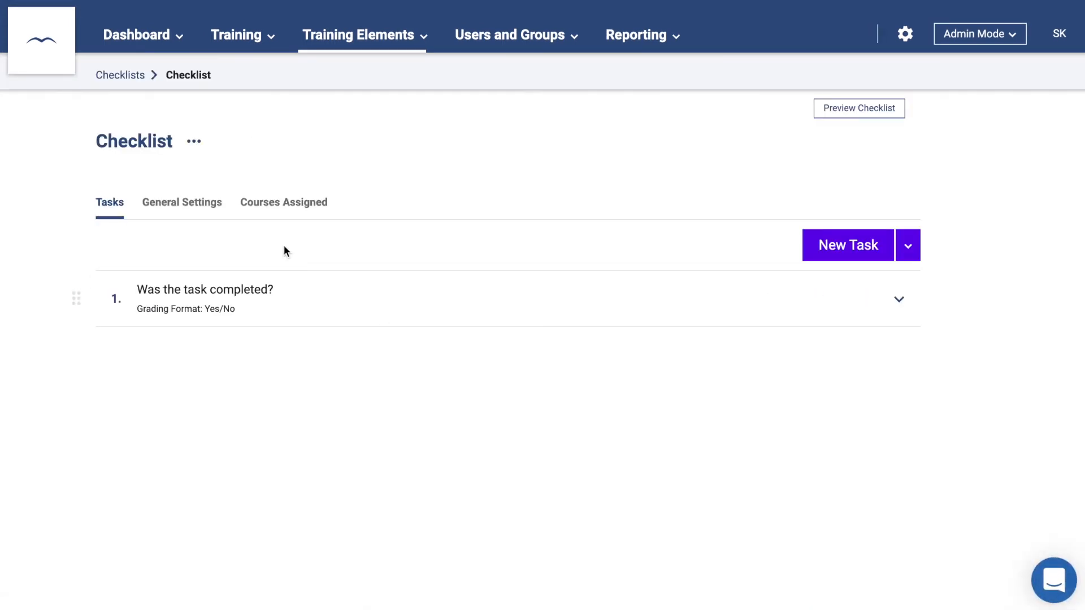
{"action": "left_click", "coordinate": [205, 212]}
- Let learners self-check the checklist with automatically valid submissions and save the settings
{"action": "scroll", "coordinate": [207, 214], "scroll_direction": "down", "scroll_amount": 3}
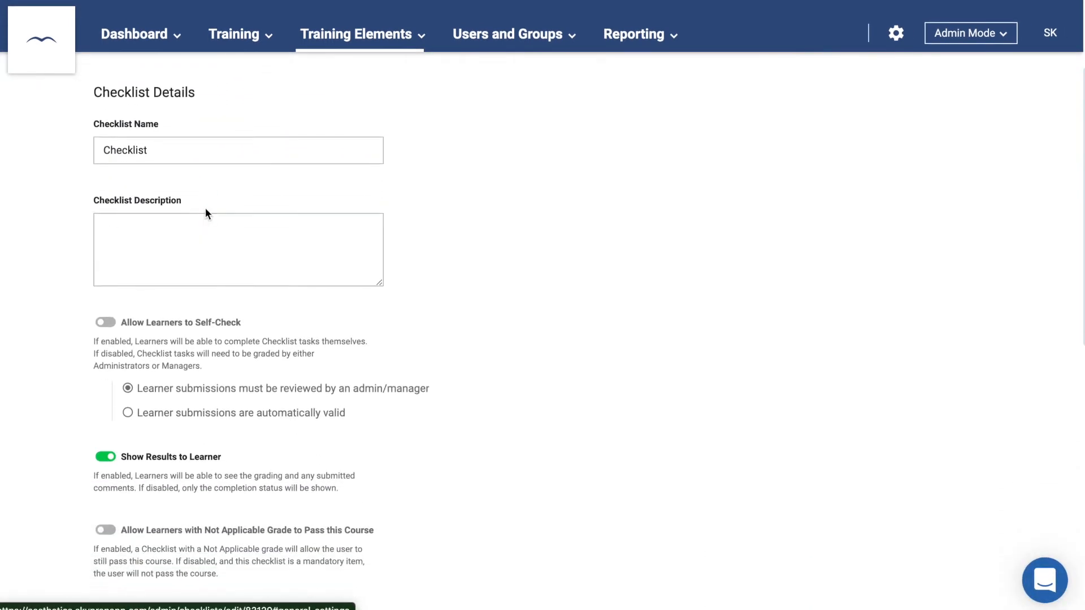
{"action": "left_click", "coordinate": [106, 323]}
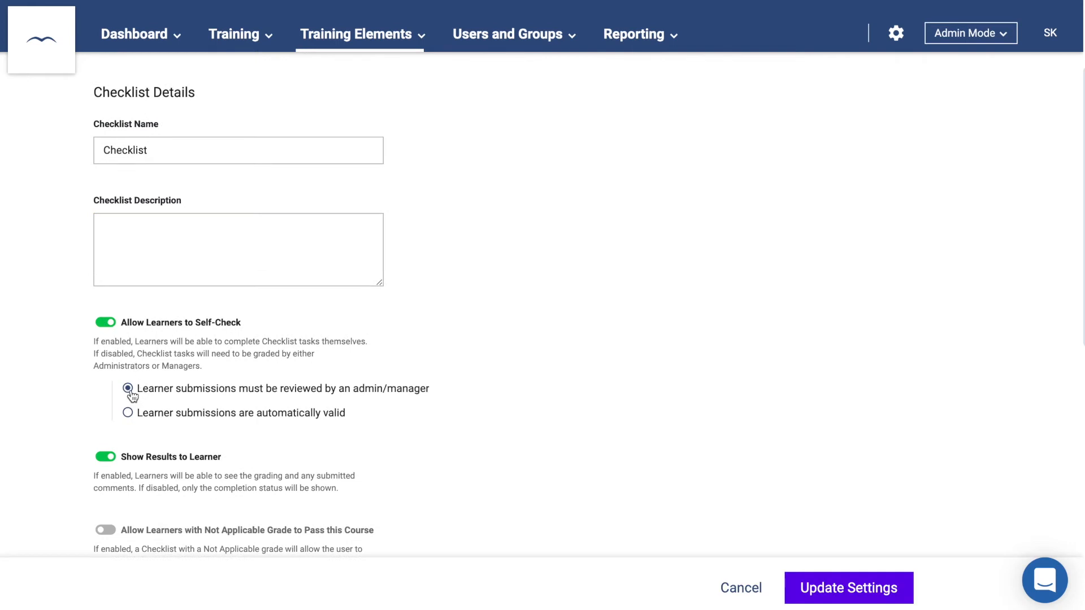
{"action": "left_click", "coordinate": [128, 414]}
{"action": "left_click", "coordinate": [809, 587]}
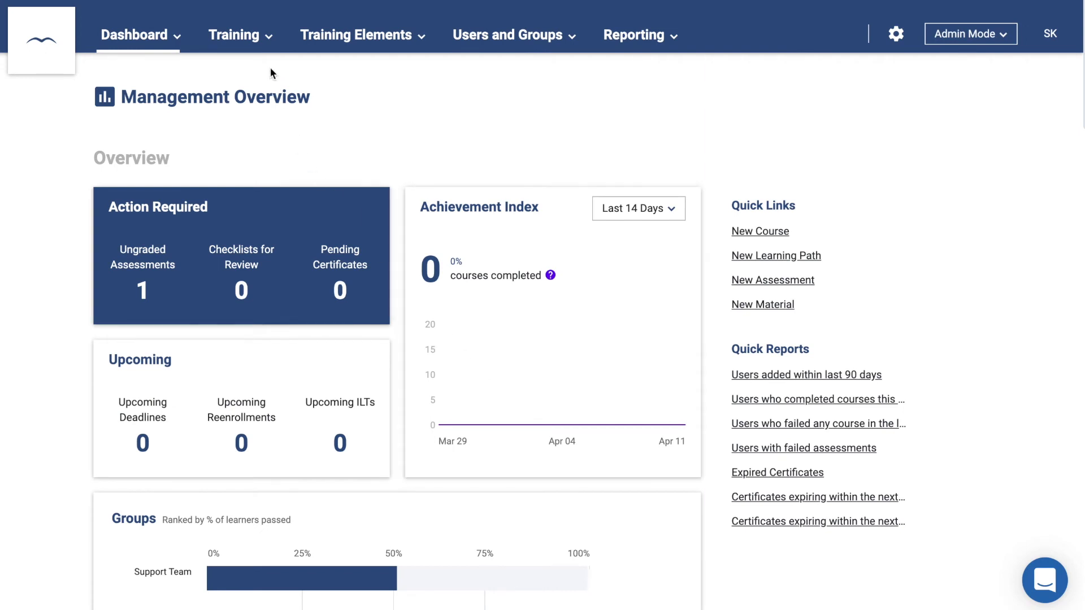
- Create a new course named Course
{"action": "left_click", "coordinate": [234, 35]}
{"action": "left_click", "coordinate": [238, 70]}
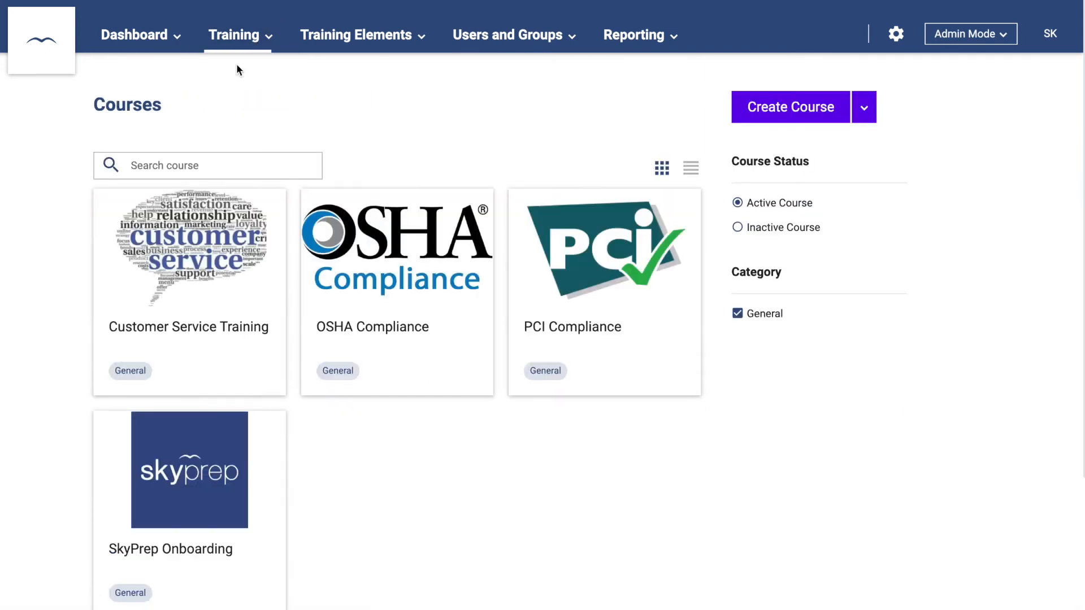
{"action": "left_click", "coordinate": [782, 123]}
{"action": "left_click", "coordinate": [306, 209]}
{"action": "type", "text": "Course"}
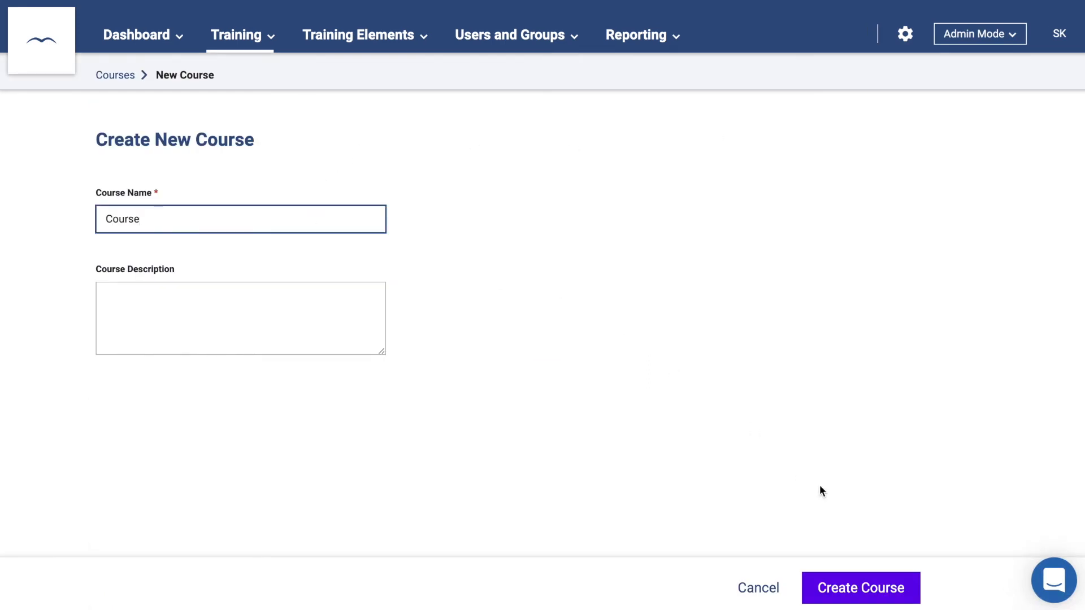
{"action": "left_click", "coordinate": [854, 582]}
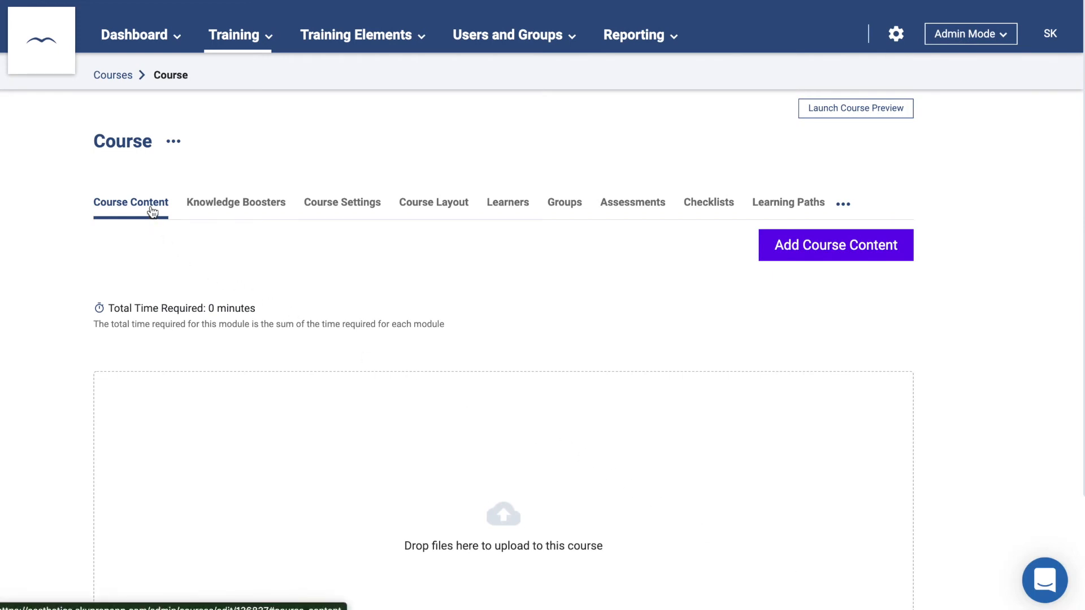
- Add the existing checklist to the course and move Security Overview to the top
{"action": "left_click", "coordinate": [811, 248]}
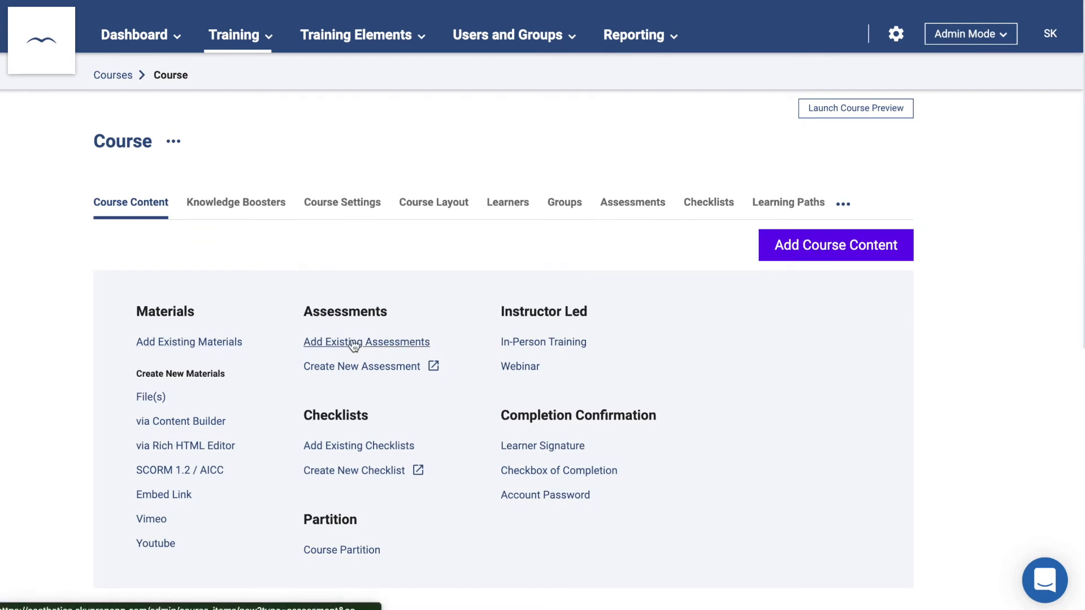
{"action": "left_click", "coordinate": [348, 447]}
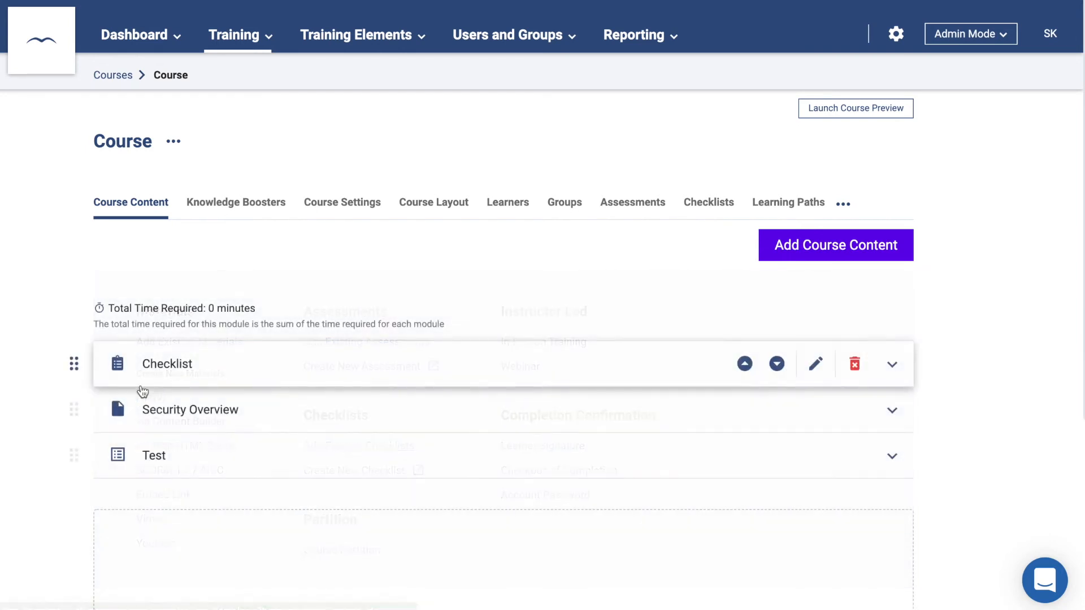
{"action": "left_click_drag", "start_coordinate": [78, 414], "coordinate": [77, 361]}
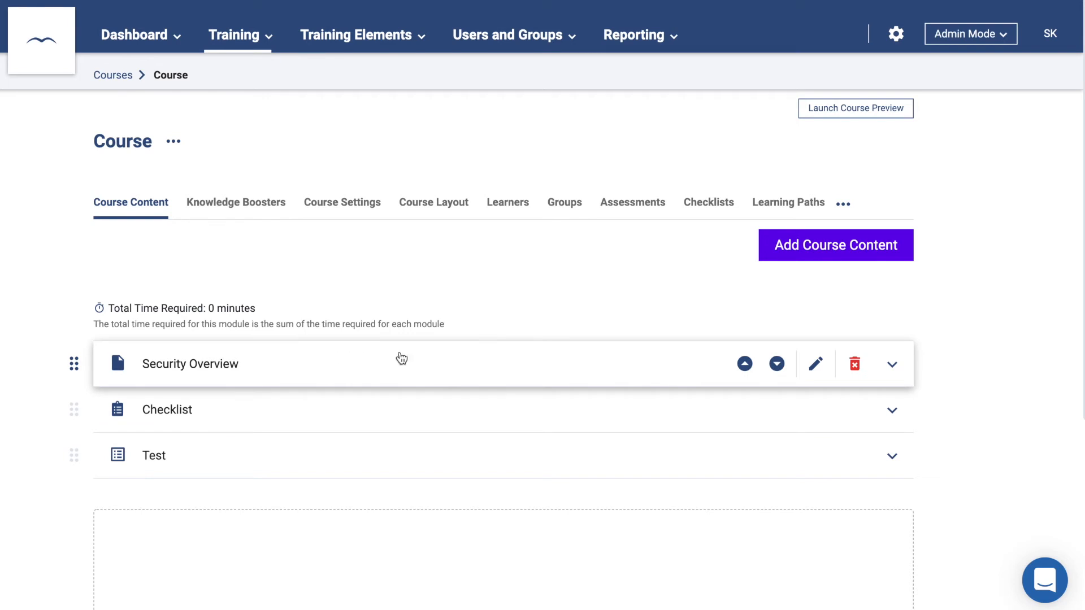
- Make the Security Overview module require 60 seconds and successful completion to continue, and save it
{"action": "left_click", "coordinate": [816, 368]}
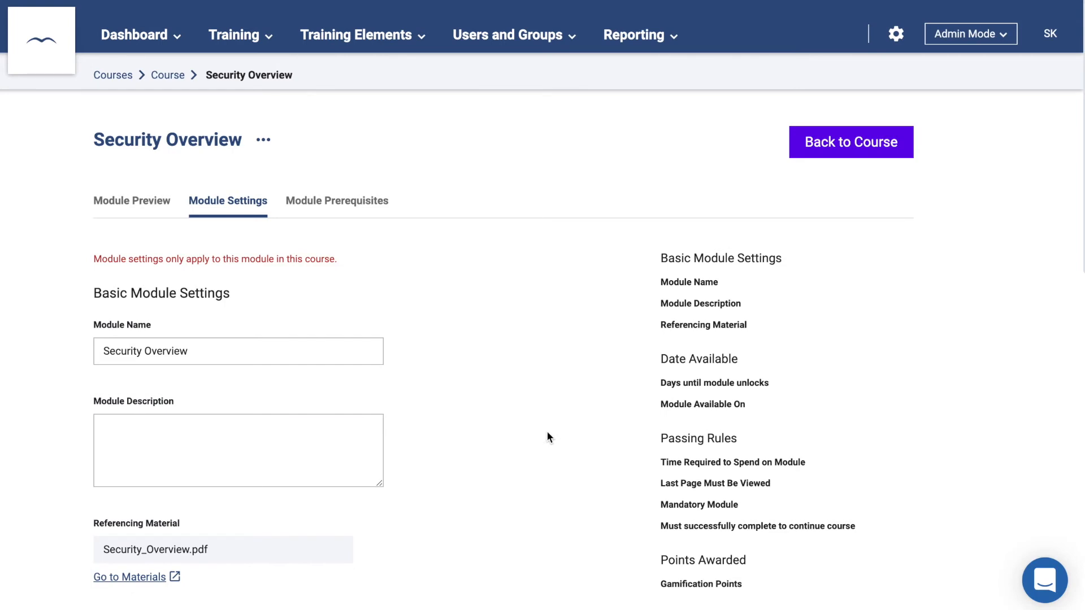
{"action": "scroll", "coordinate": [547, 432], "scroll_direction": "down", "scroll_amount": 9}
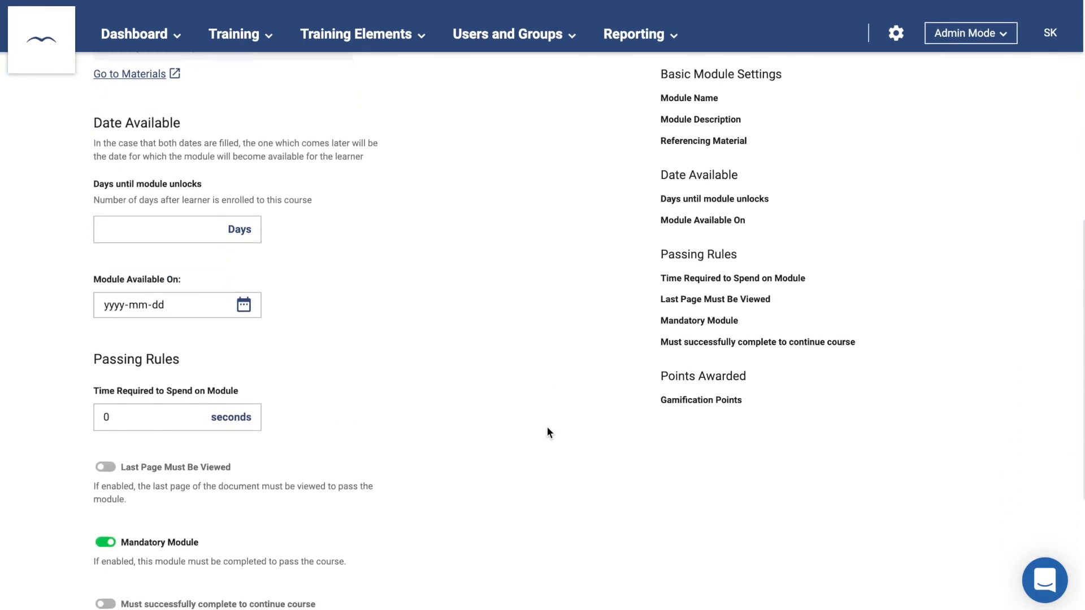
{"action": "left_click", "coordinate": [167, 416]}
{"action": "left_click_drag", "start_coordinate": [144, 411], "coordinate": [85, 414]}
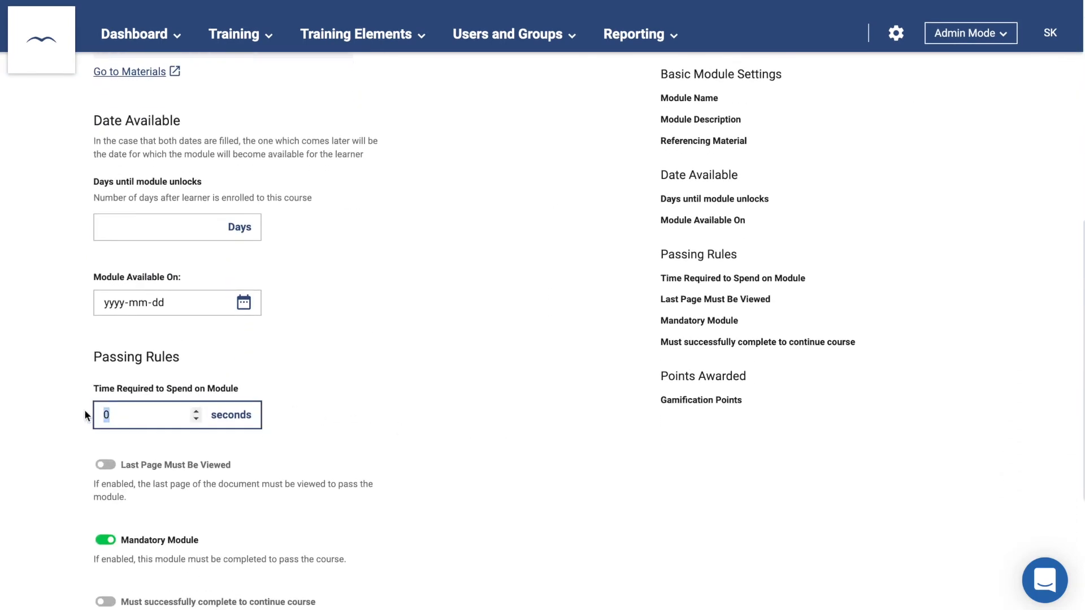
{"action": "type", "text": "60"}
{"action": "left_click", "coordinate": [56, 405]}
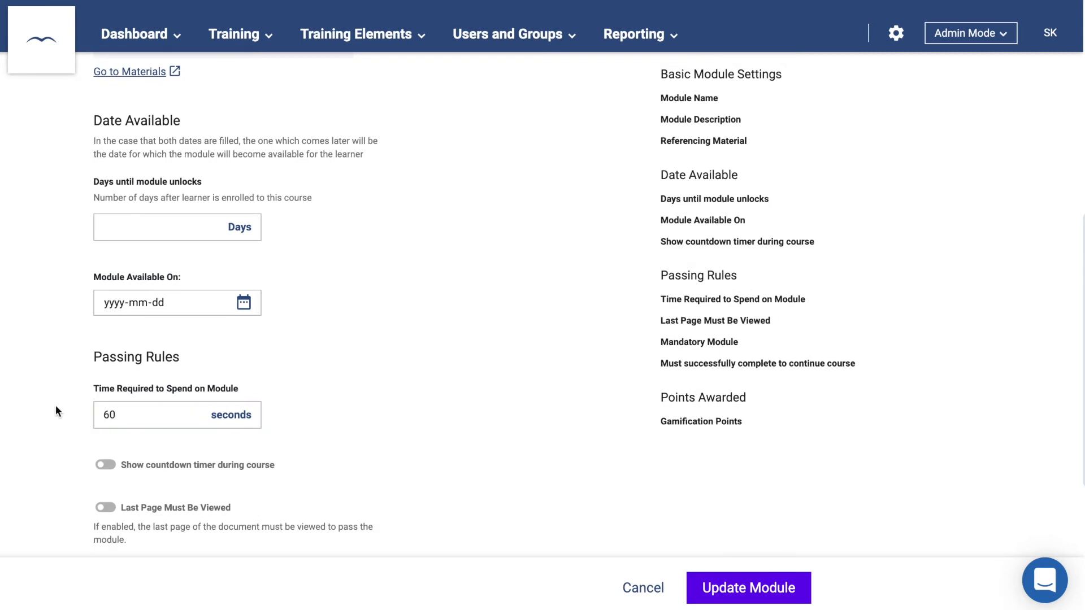
{"action": "scroll", "coordinate": [55, 406], "scroll_direction": "down", "scroll_amount": 3}
{"action": "scroll", "coordinate": [55, 406], "scroll_direction": "down", "scroll_amount": 1}
{"action": "left_click", "coordinate": [102, 440]}
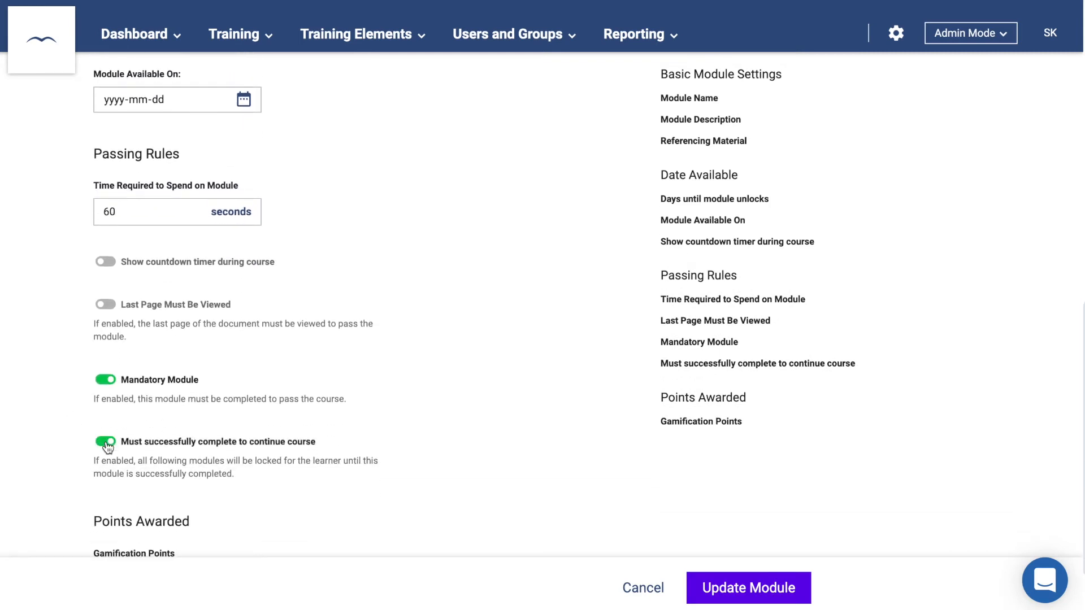
{"action": "scroll", "coordinate": [322, 521], "scroll_direction": "down", "scroll_amount": 1}
{"action": "left_click", "coordinate": [741, 591]}
{"action": "left_click", "coordinate": [853, 136]}
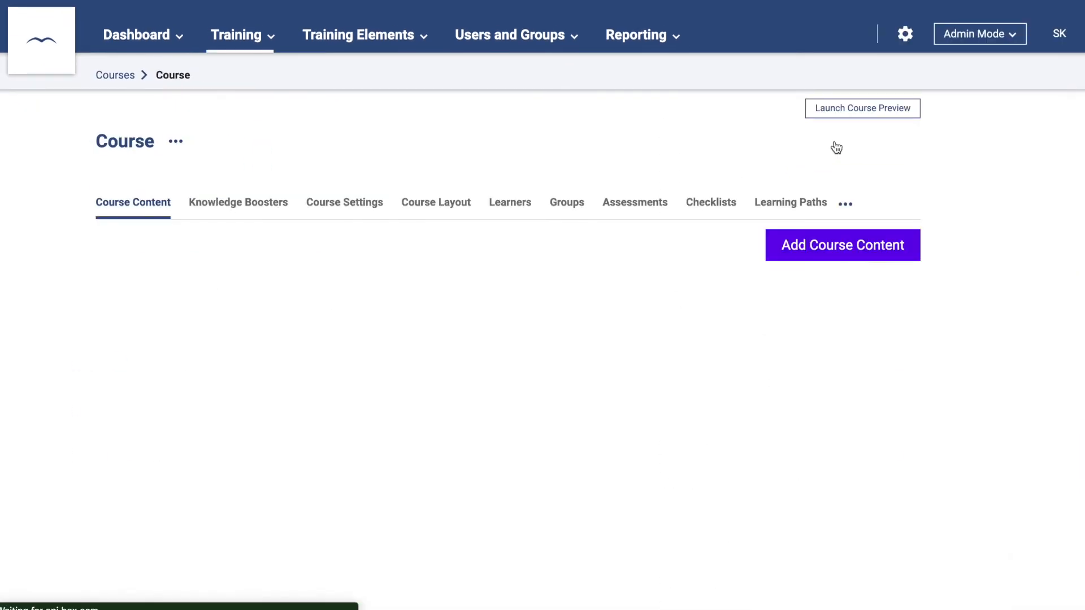
- In the course settings, keep the course active and turn on certificates
{"action": "left_click", "coordinate": [352, 205]}
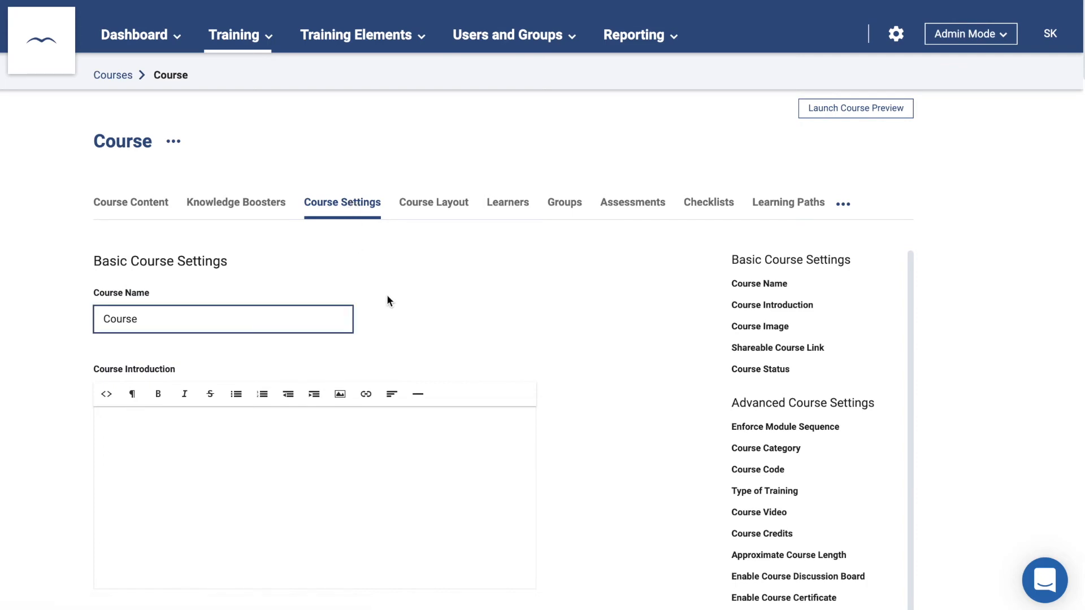
{"action": "scroll", "coordinate": [387, 294], "scroll_direction": "down", "scroll_amount": 12}
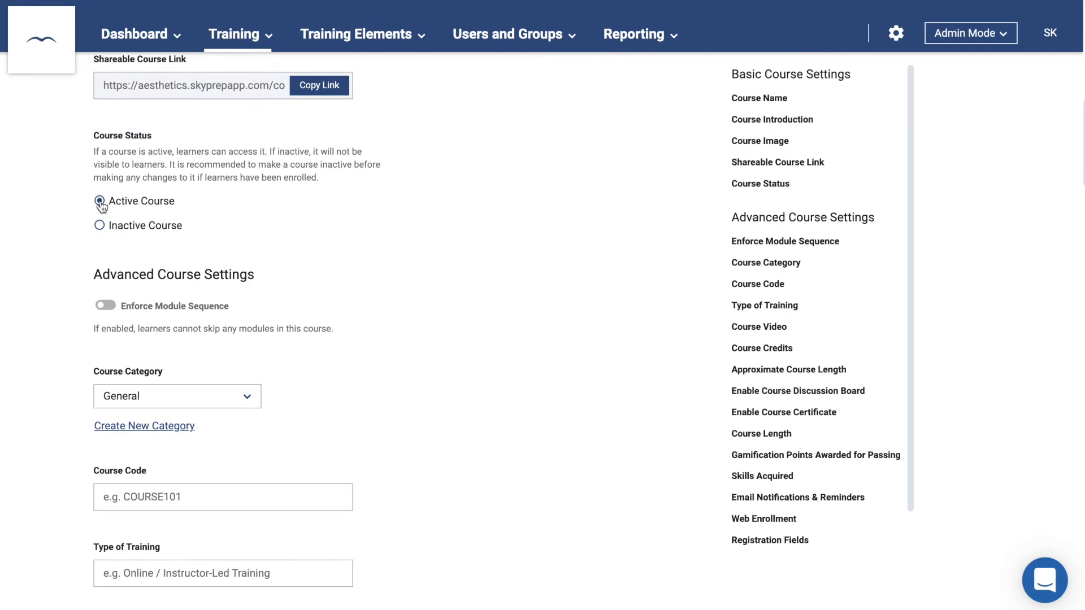
{"action": "left_click", "coordinate": [100, 226]}
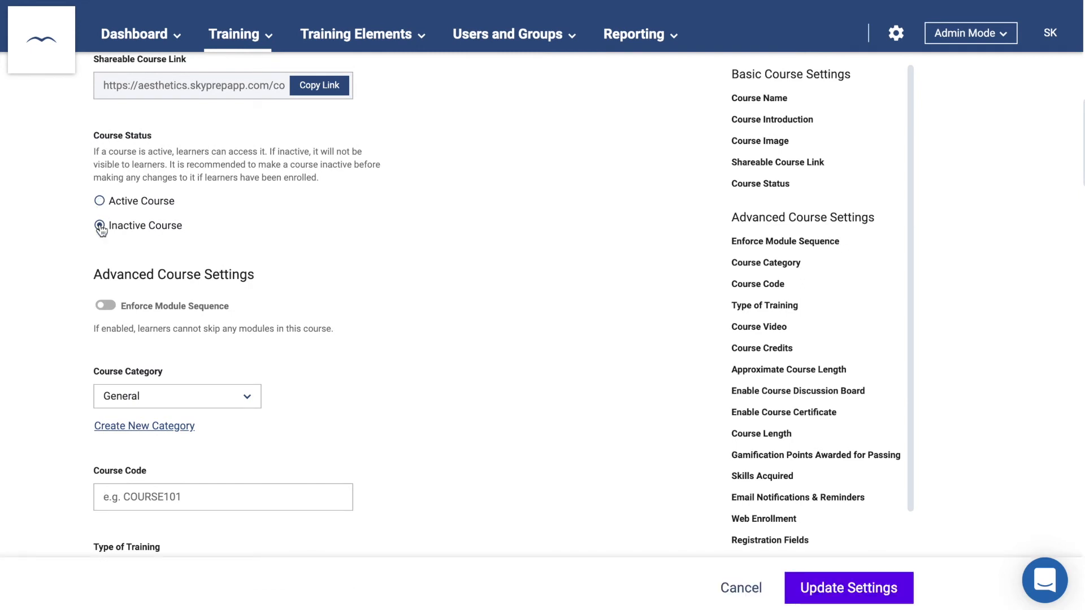
{"action": "left_click", "coordinate": [101, 203]}
{"action": "scroll", "coordinate": [102, 205], "scroll_direction": "down", "scroll_amount": 10}
{"action": "scroll", "coordinate": [103, 207], "scroll_direction": "down", "scroll_amount": 3}
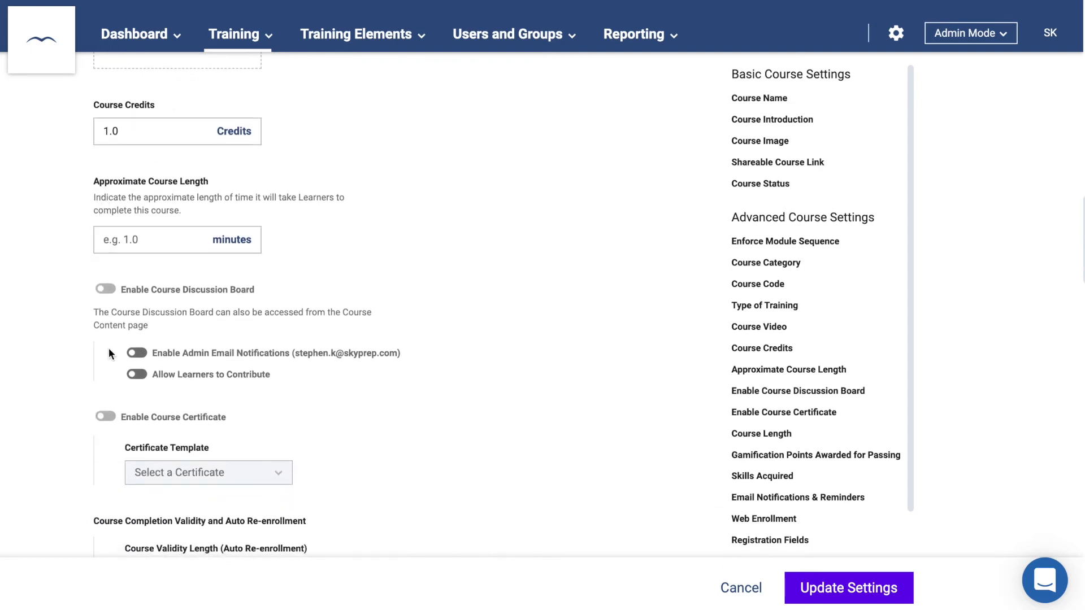
{"action": "left_click", "coordinate": [107, 417]}
{"action": "scroll", "coordinate": [111, 420], "scroll_direction": "down", "scroll_amount": 2}
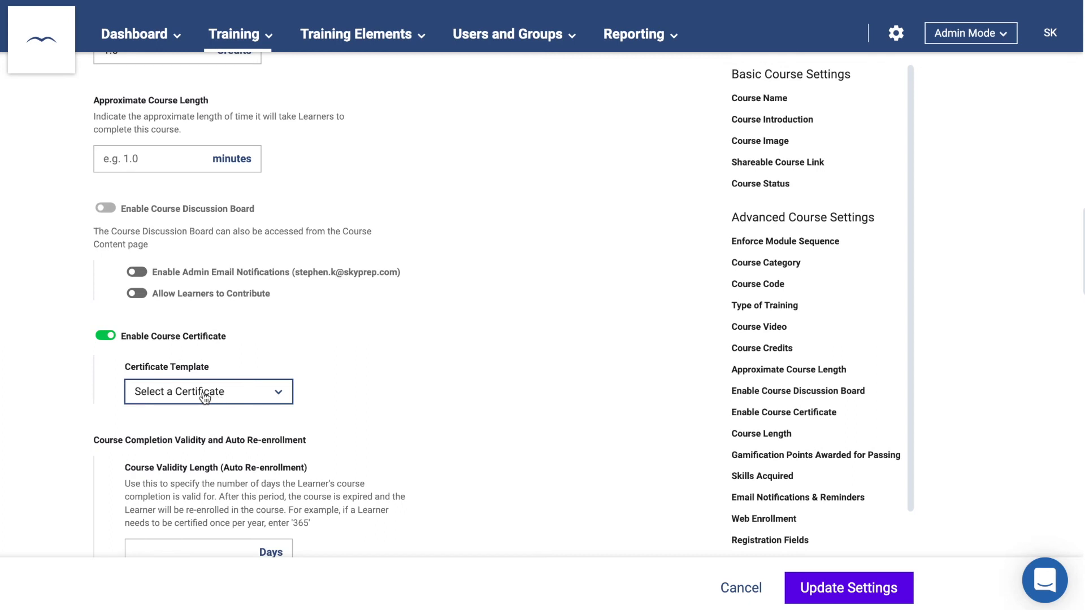
{"action": "scroll", "coordinate": [204, 397], "scroll_direction": "down", "scroll_amount": 6}
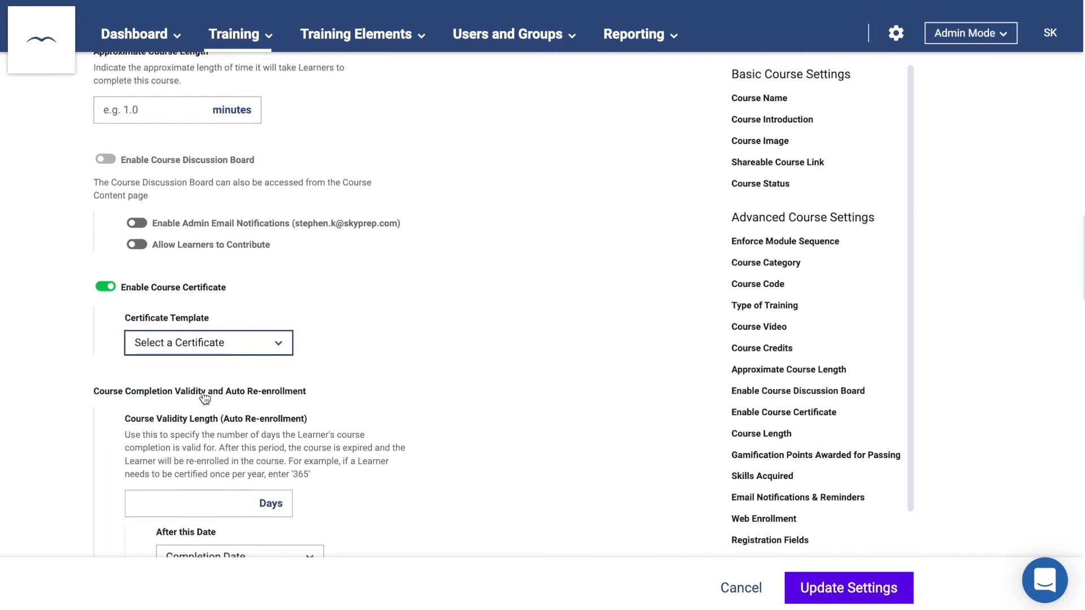
- Set course validity to 365 days with a 14-day early re-enrollment window
{"action": "left_click", "coordinate": [180, 272]}
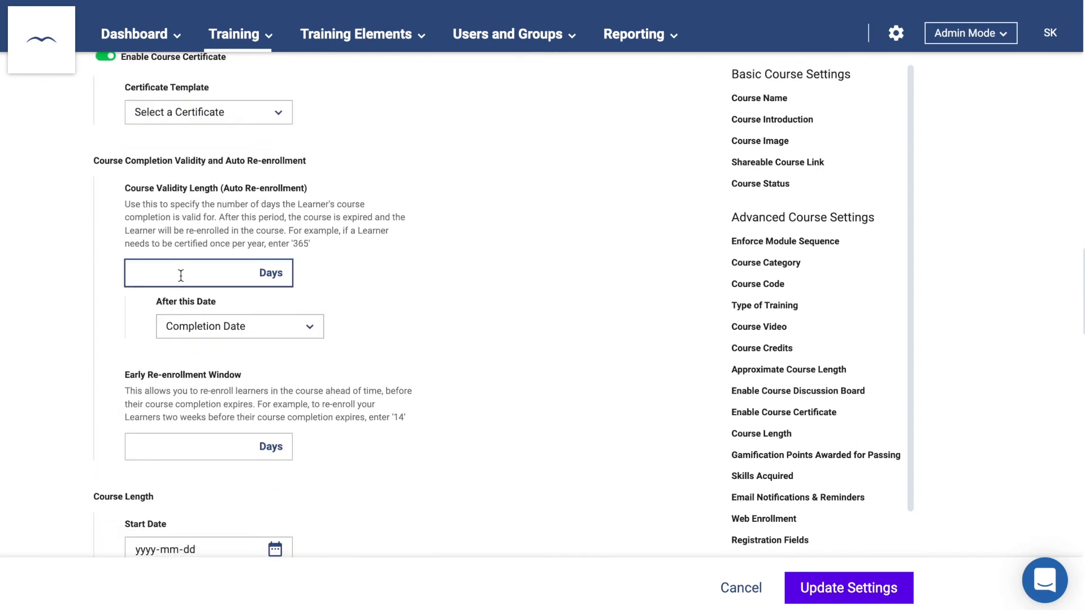
{"action": "type", "text": "365"}
{"action": "scroll", "coordinate": [83, 350], "scroll_direction": "down", "scroll_amount": 2}
{"action": "scroll", "coordinate": [83, 352], "scroll_direction": "down", "scroll_amount": 3}
{"action": "left_click", "coordinate": [163, 321]}
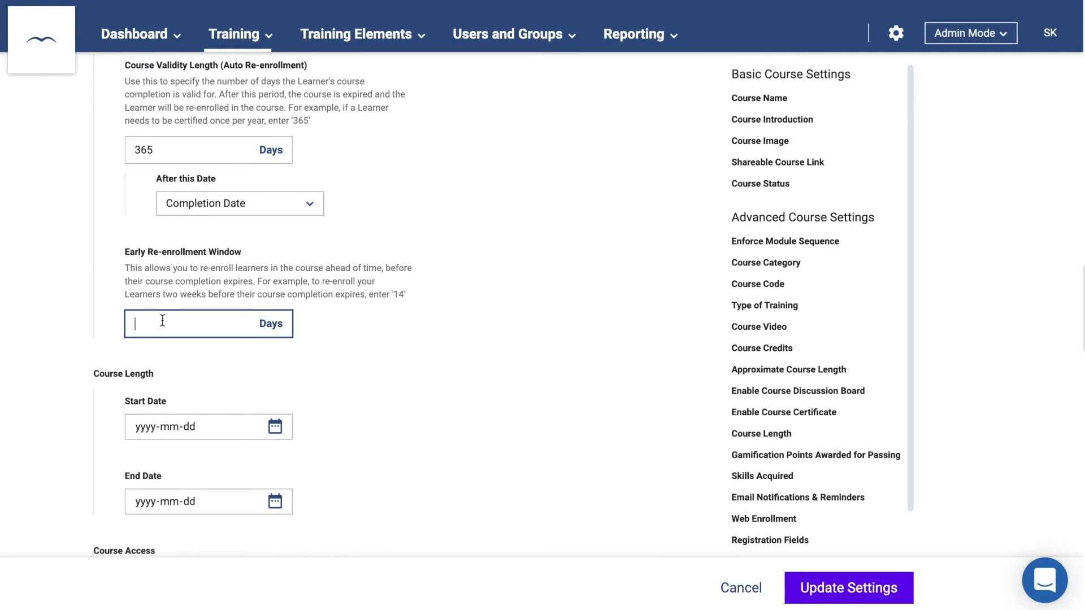
{"action": "type", "text": "14"}
- Leave the course start and end dates unset
{"action": "left_click", "coordinate": [205, 364]}
{"action": "scroll", "coordinate": [205, 362], "scroll_direction": "down", "scroll_amount": 3}
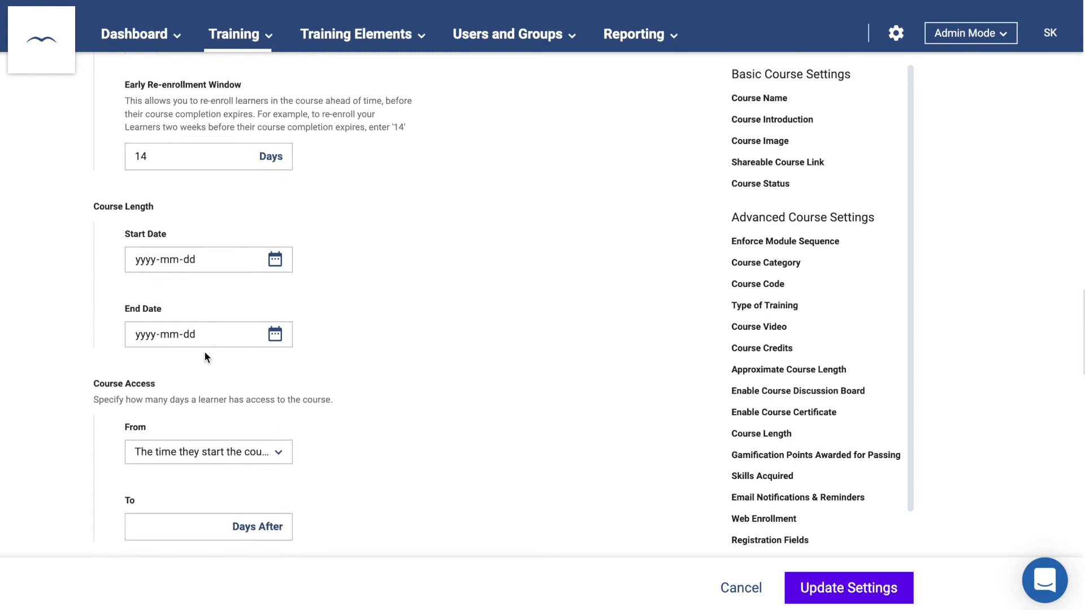
{"action": "left_click", "coordinate": [173, 238]}
{"action": "left_click", "coordinate": [164, 316]}
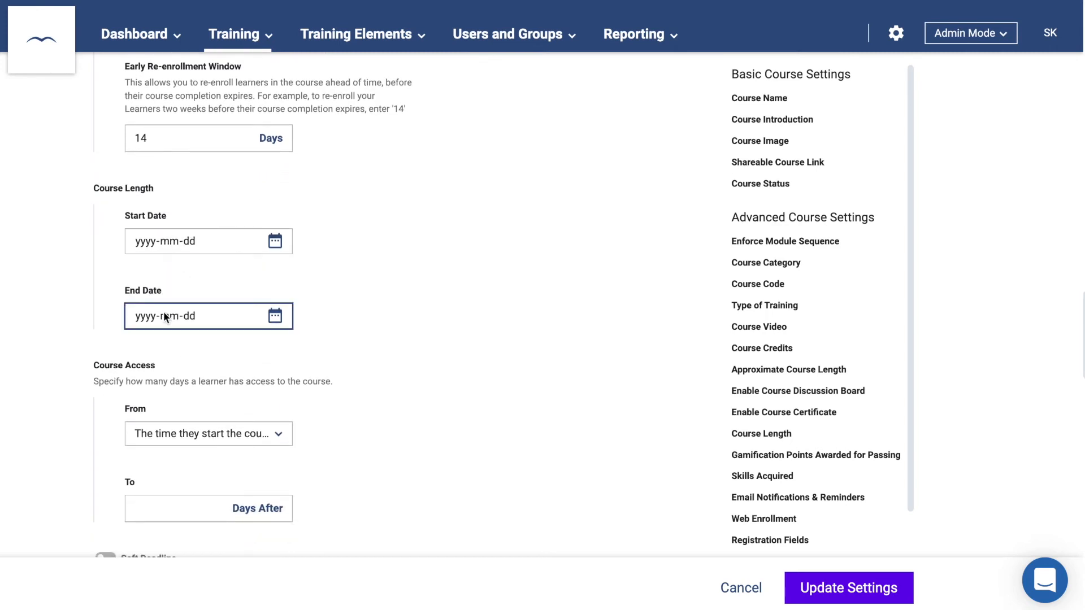
{"action": "scroll", "coordinate": [164, 316], "scroll_direction": "down", "scroll_amount": 2}
{"action": "left_click", "coordinate": [165, 318]}
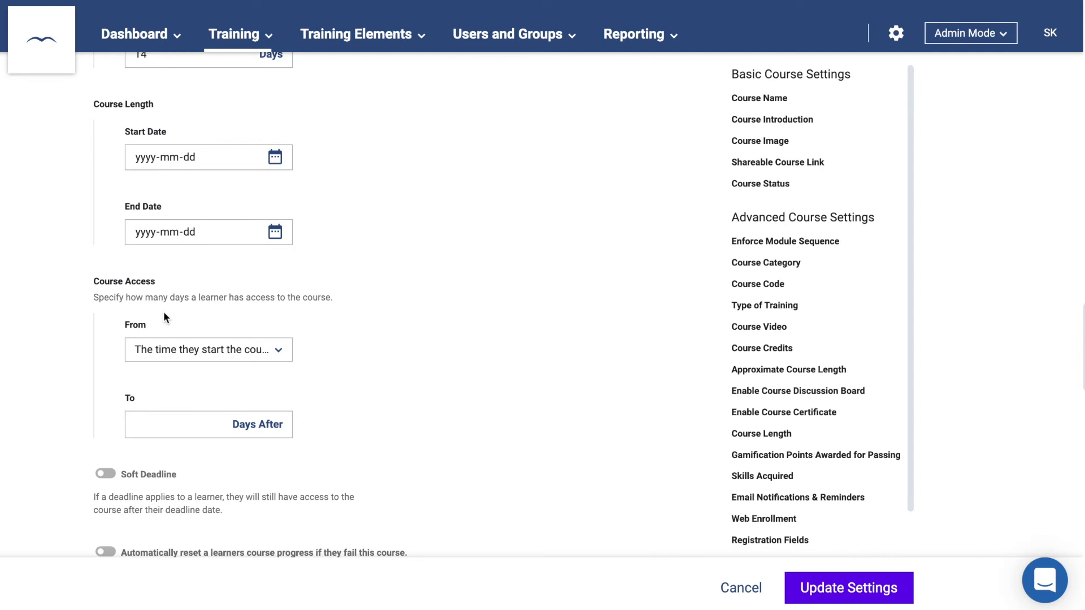
- Turn on web enrollment for the course and focus the multi-use subscribe key field
{"action": "scroll", "coordinate": [164, 316], "scroll_direction": "down", "scroll_amount": 5}
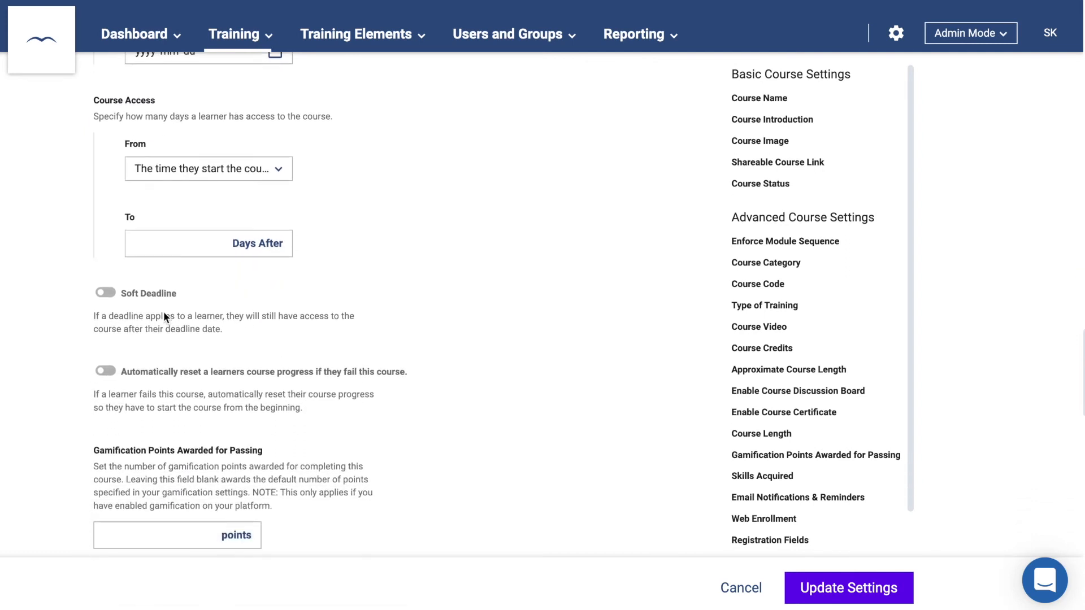
{"action": "scroll", "coordinate": [164, 317], "scroll_direction": "down", "scroll_amount": 8}
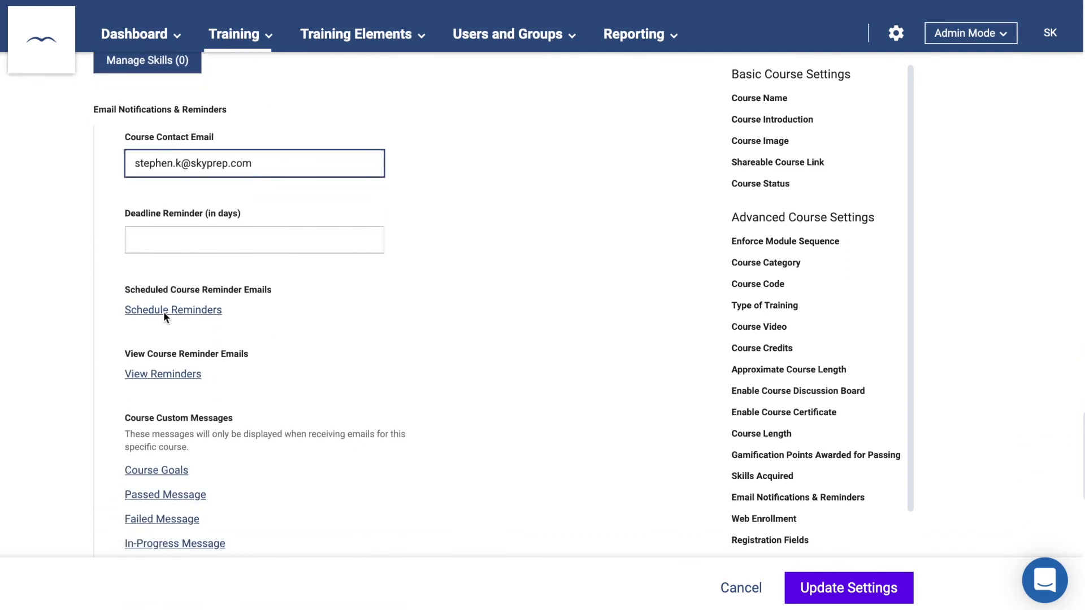
{"action": "scroll", "coordinate": [164, 316], "scroll_direction": "down", "scroll_amount": 7}
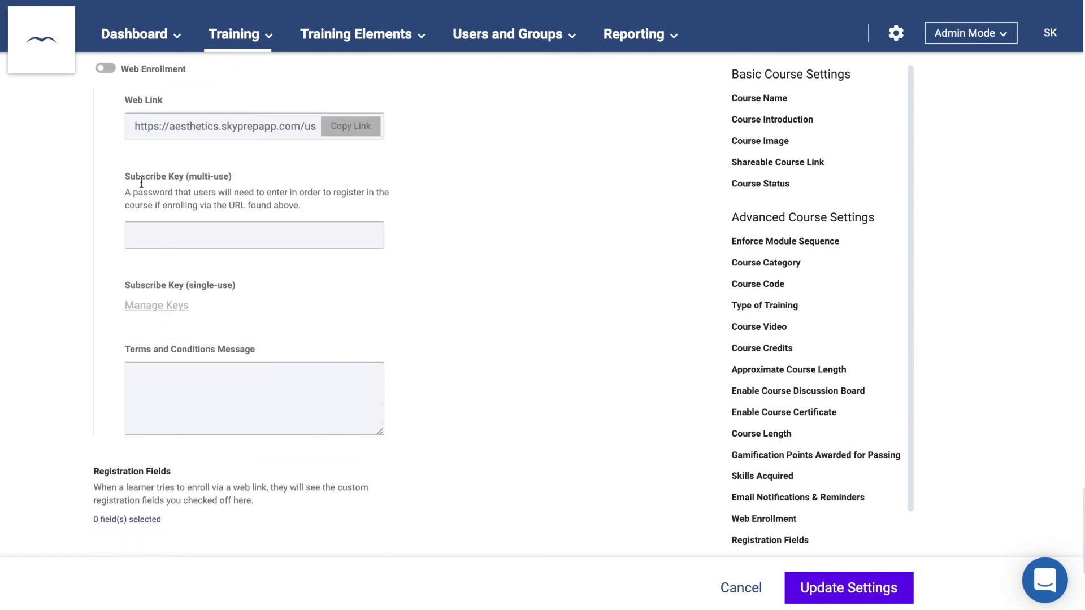
{"action": "left_click", "coordinate": [106, 69]}
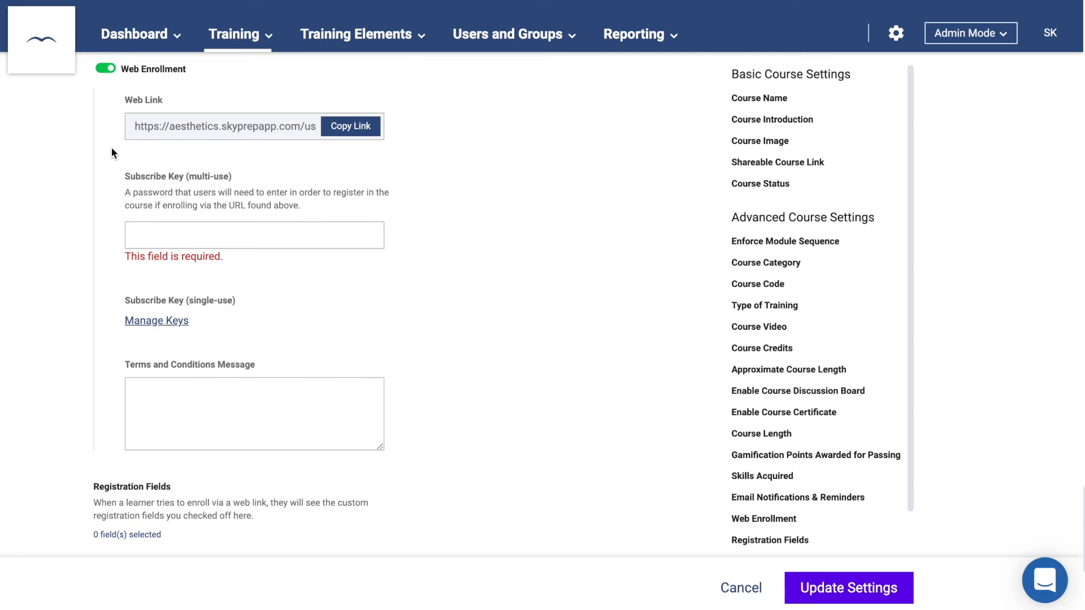
{"action": "left_click", "coordinate": [152, 235]}
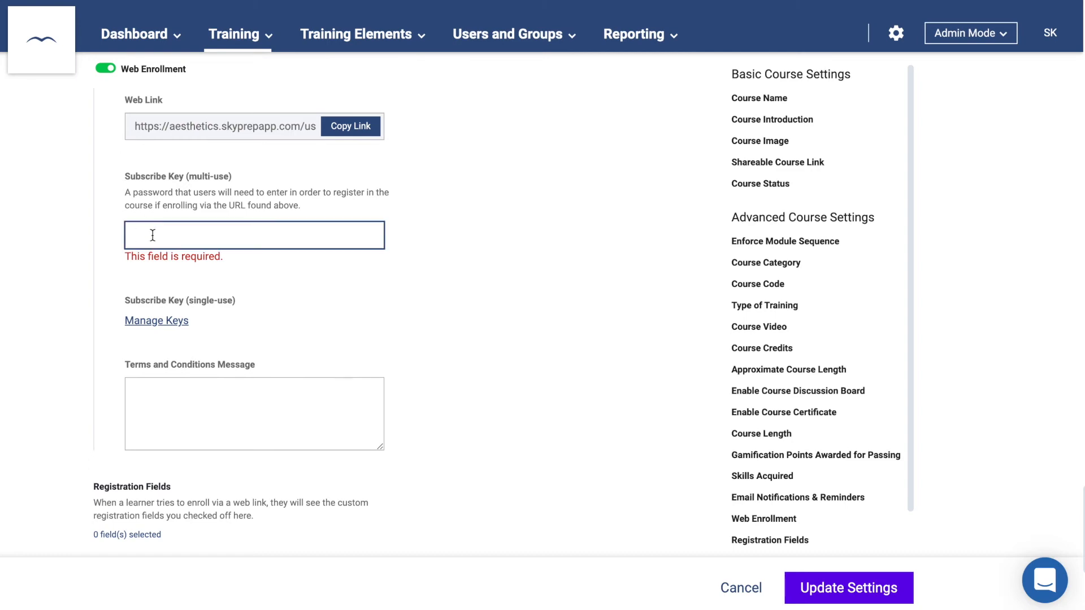
{"action": "scroll", "coordinate": [153, 235], "scroll_direction": "up", "scroll_amount": 20}
{"action": "left_click", "coordinate": [437, 211]}
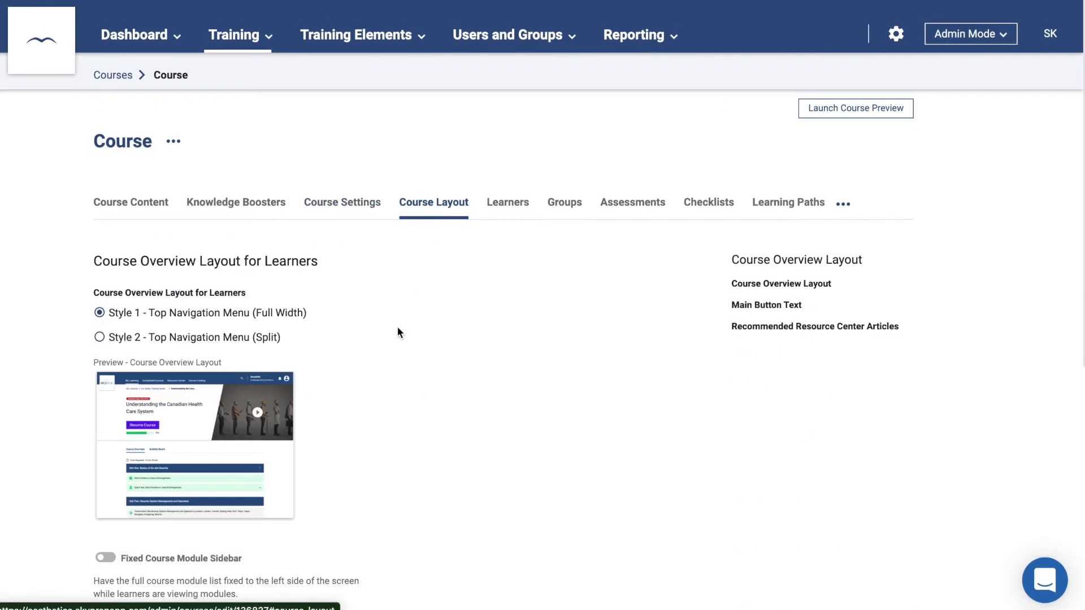
- Switch the learner course overview to Style 2 – Top Navigation Menu (Split)
{"action": "scroll", "coordinate": [385, 369], "scroll_direction": "down", "scroll_amount": 3}
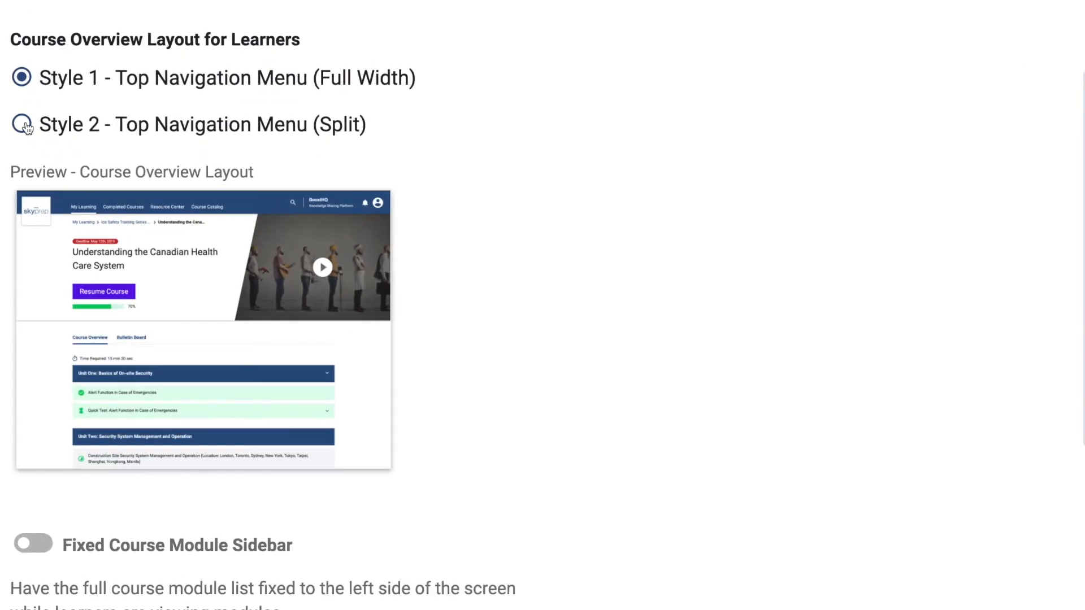
{"action": "left_click", "coordinate": [22, 125]}
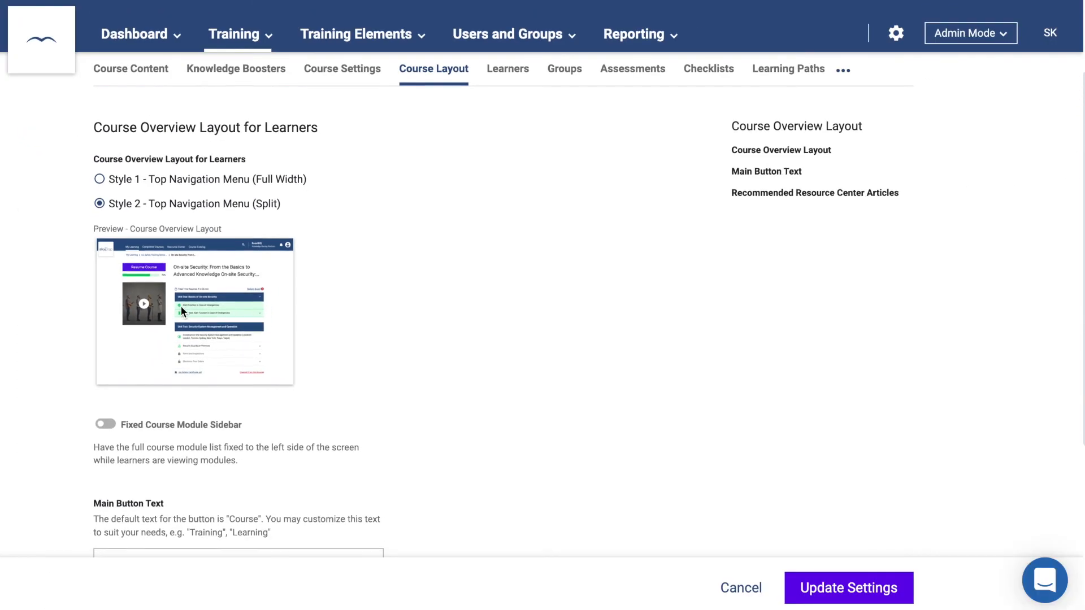
{"action": "scroll", "coordinate": [181, 309], "scroll_direction": "down", "scroll_amount": 5}
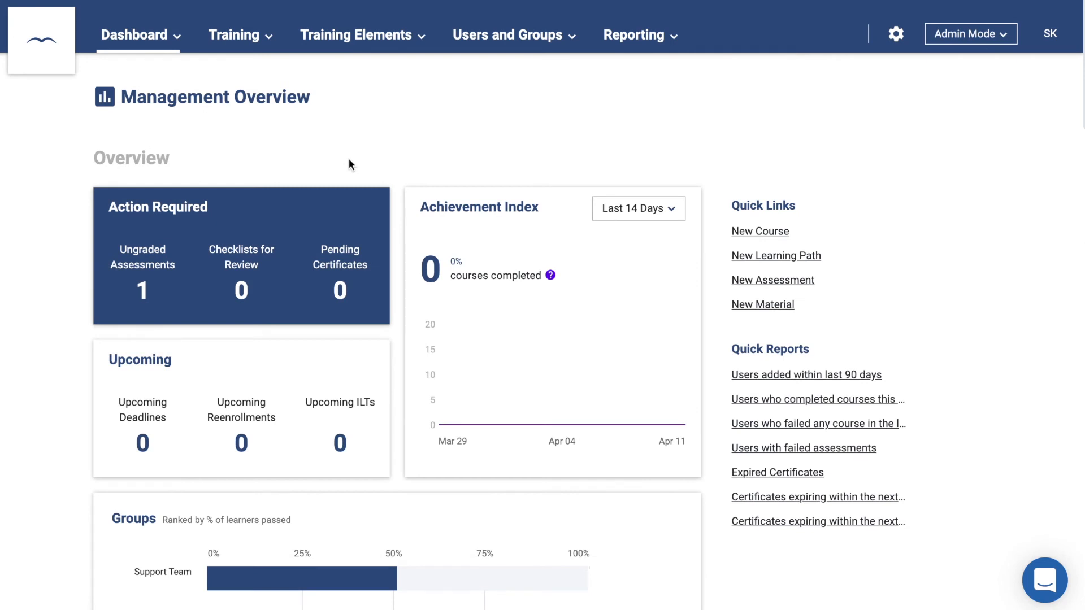
- Create the Onboarding learning path containing SkyPrep Onboarding and SkyPrep Training
{"action": "left_click", "coordinate": [259, 45]}
{"action": "left_click", "coordinate": [247, 108]}
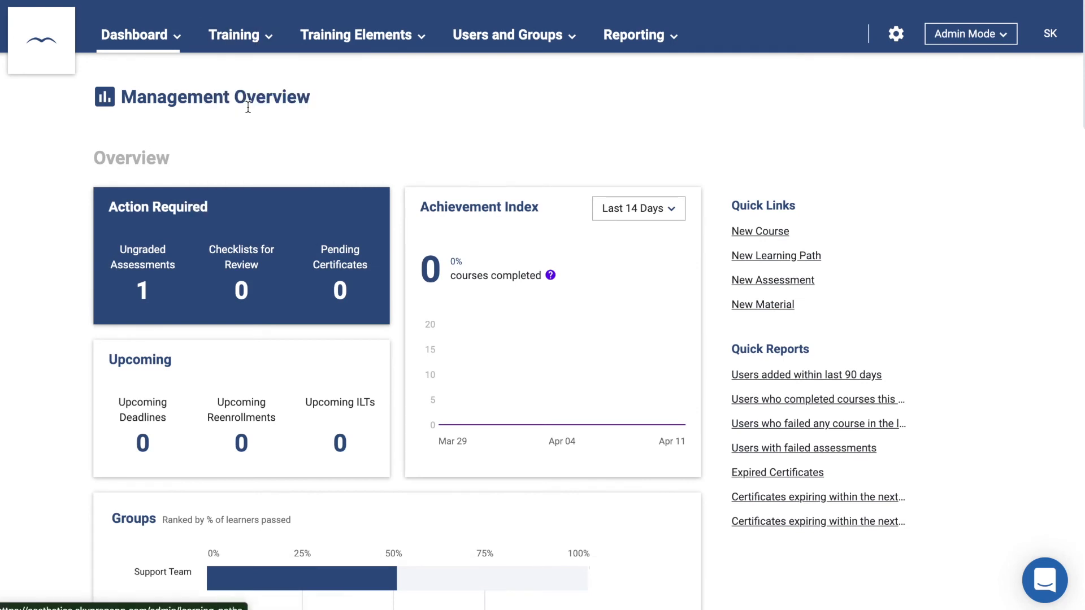
{"action": "left_click", "coordinate": [779, 107]}
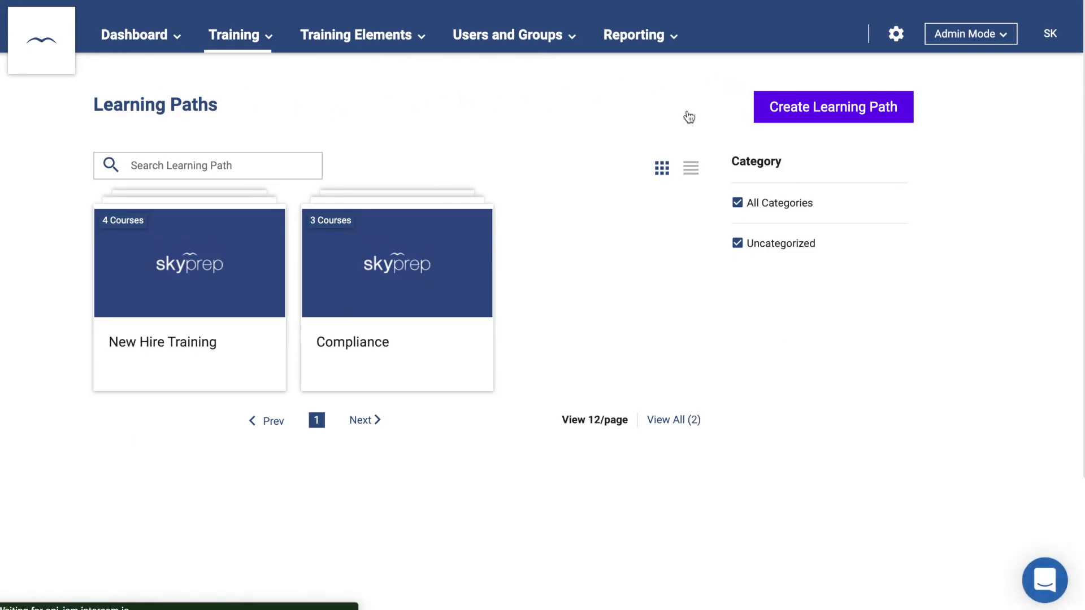
{"action": "left_click", "coordinate": [272, 256]}
{"action": "type", "text": "Onboarding"}
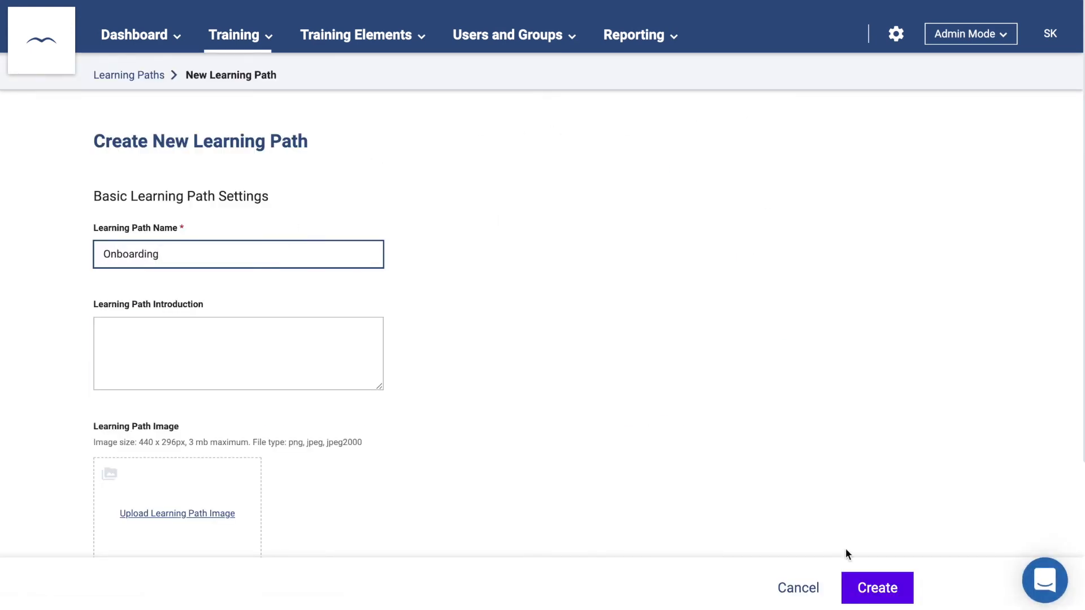
{"action": "left_click", "coordinate": [878, 591]}
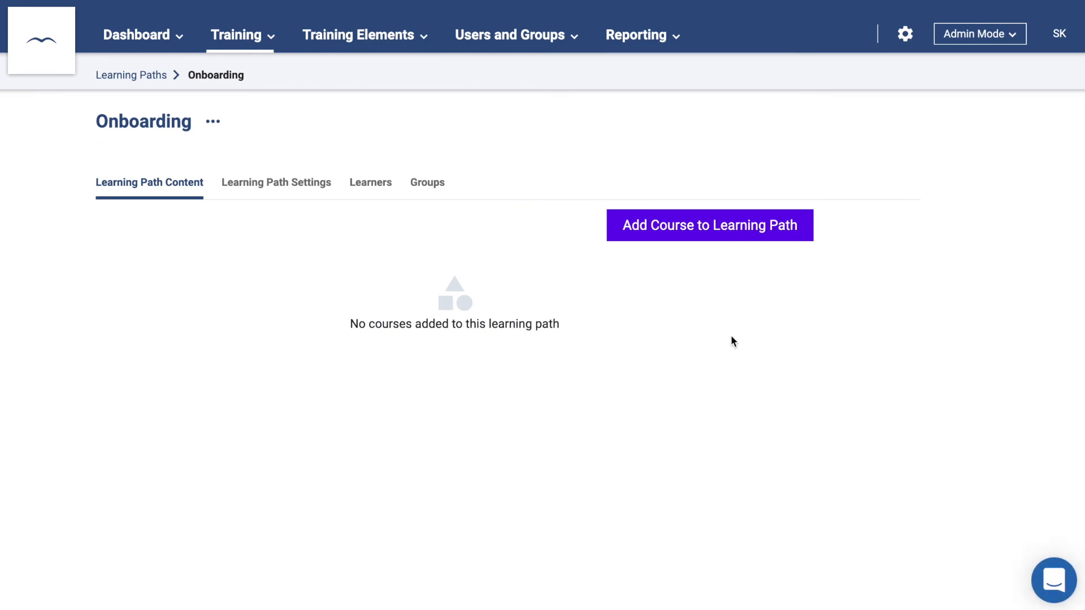
{"action": "left_click", "coordinate": [694, 239]}
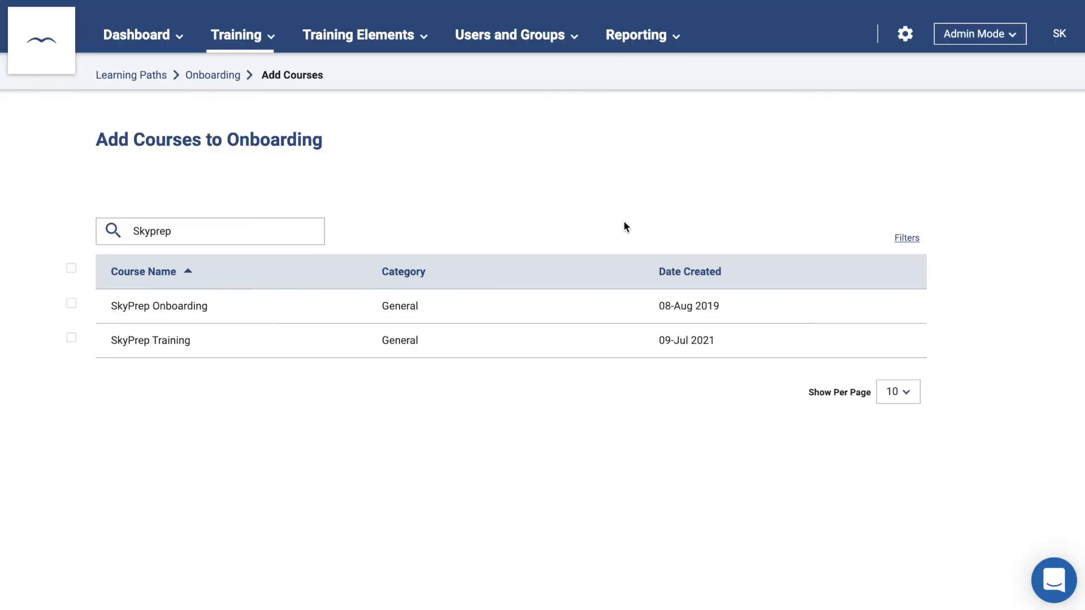
{"action": "left_click", "coordinate": [71, 304]}
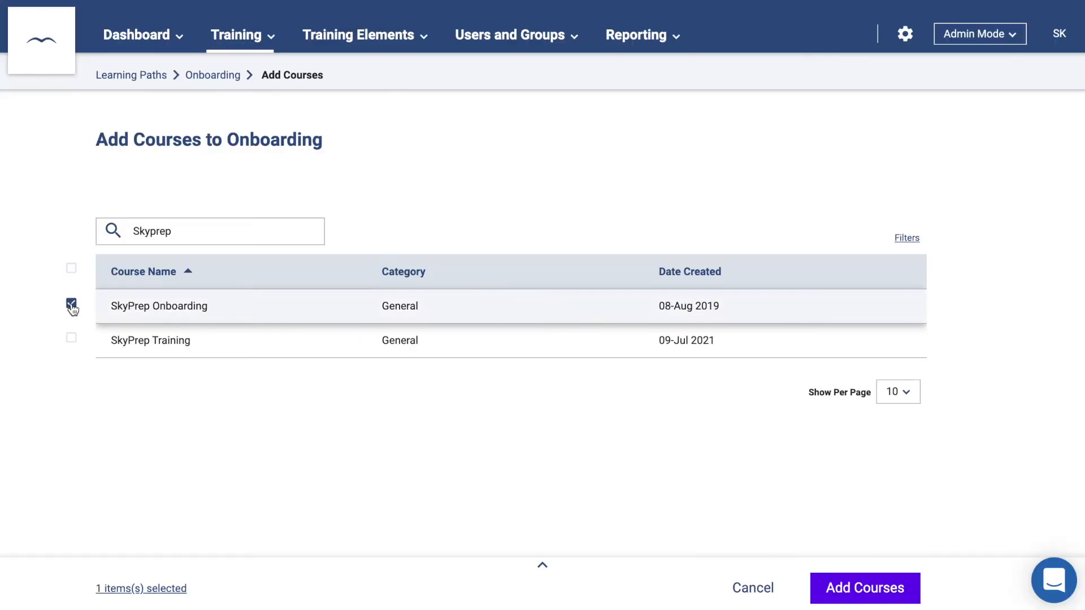
{"action": "left_click", "coordinate": [72, 338]}
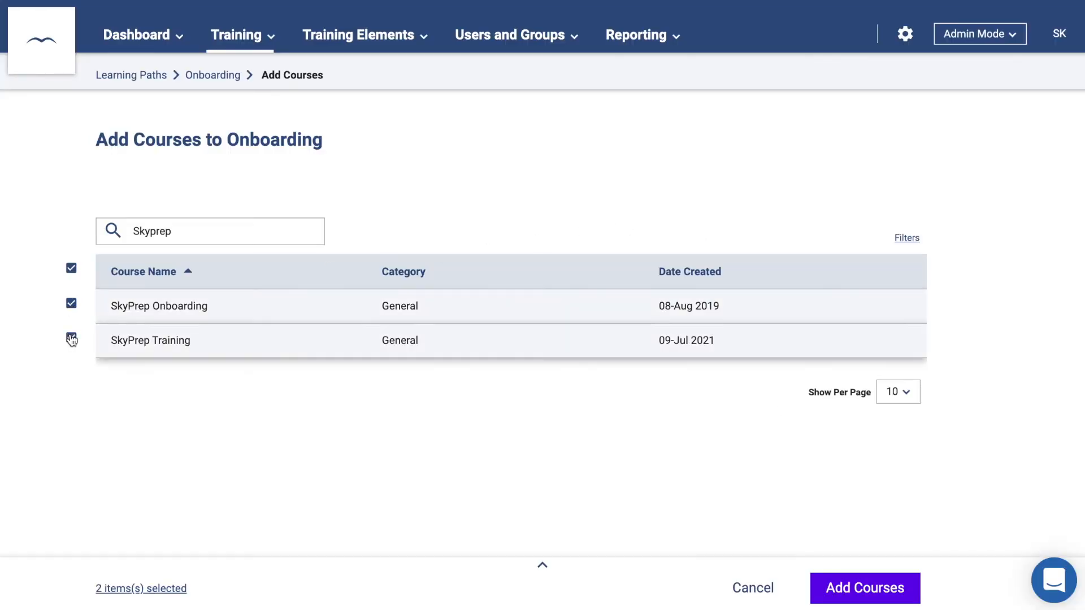
{"action": "left_click", "coordinate": [836, 590]}
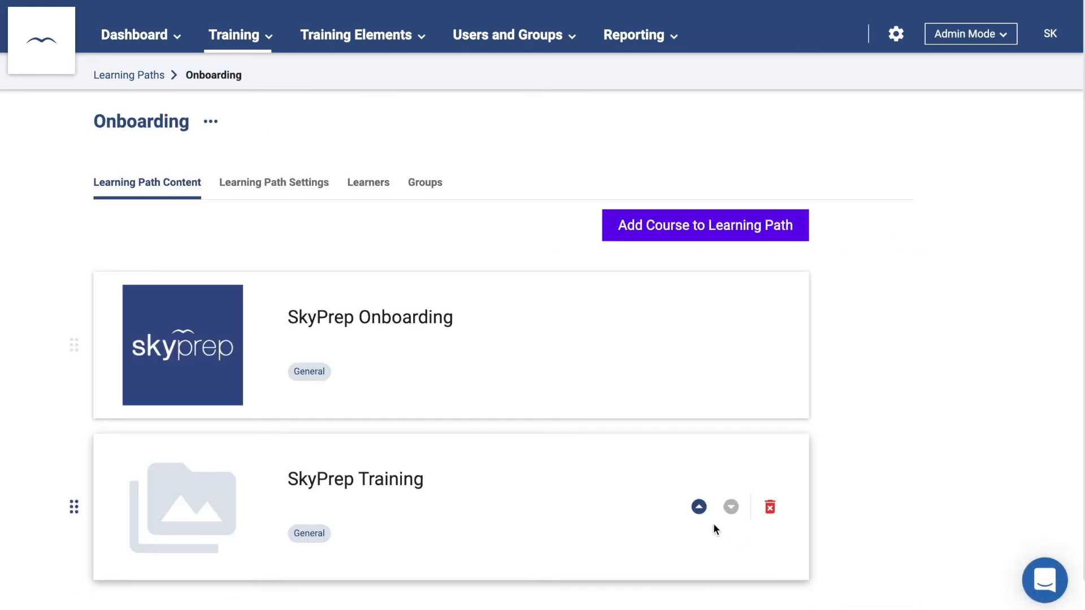
- Enforce course sequence on the Onboarding path and save its settings
{"action": "left_click", "coordinate": [291, 183]}
{"action": "scroll", "coordinate": [392, 298], "scroll_direction": "down", "scroll_amount": 5}
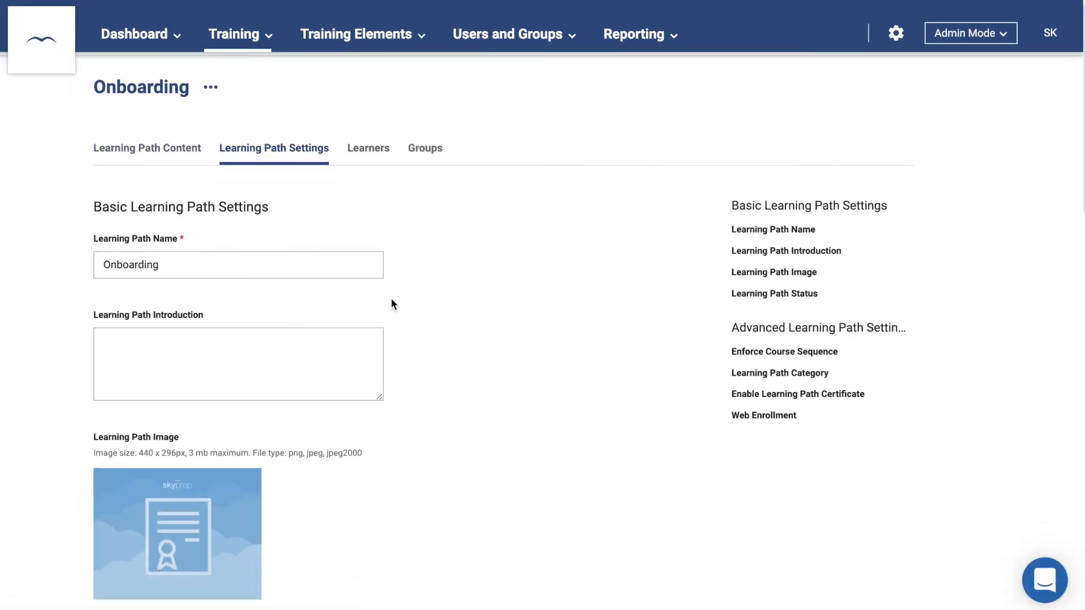
{"action": "scroll", "coordinate": [391, 304], "scroll_direction": "down", "scroll_amount": 3}
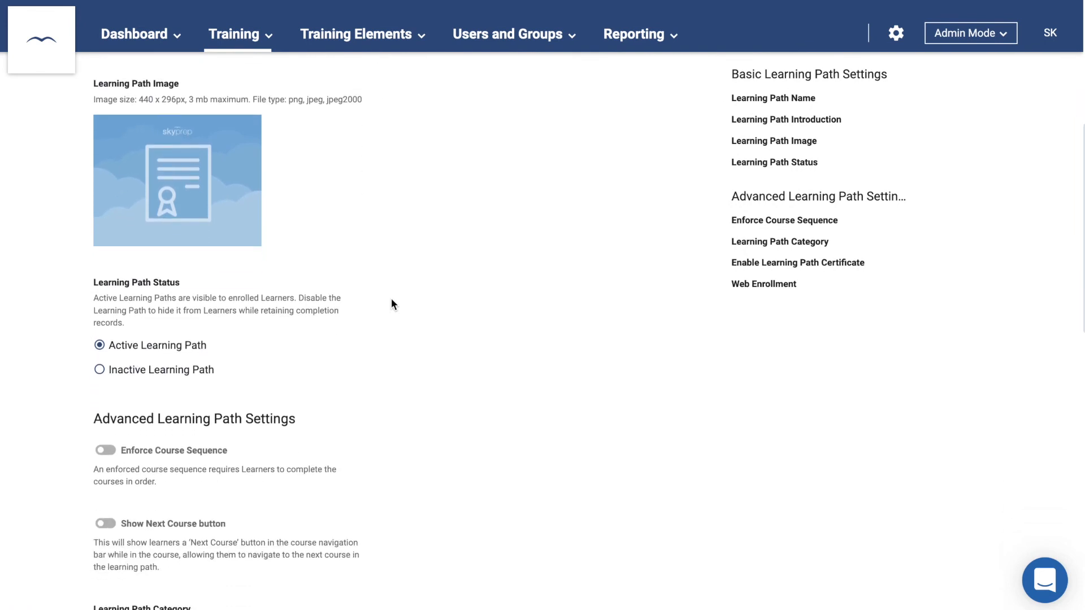
{"action": "left_click", "coordinate": [106, 447]}
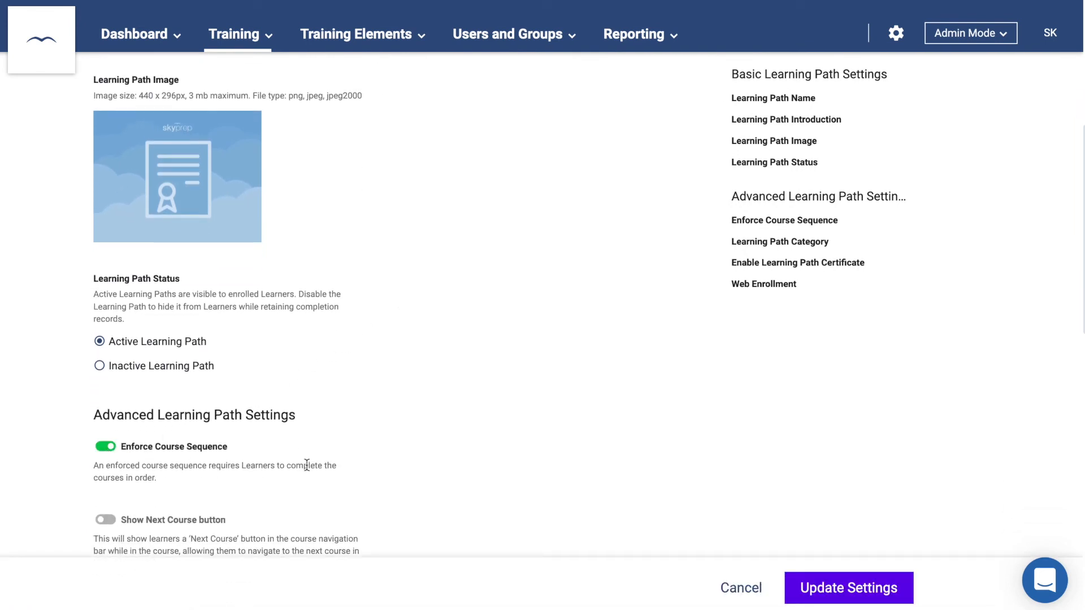
{"action": "left_click", "coordinate": [848, 588]}
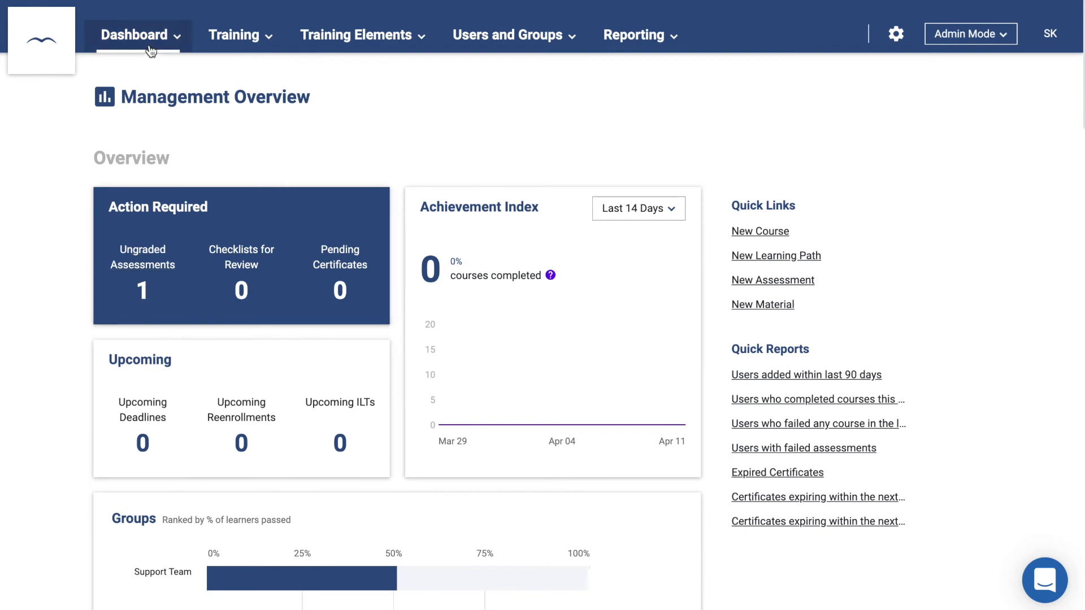
- Turn on gamification with 100 points for daily login and 50 for starting a course
{"action": "mouse_move", "coordinate": [151, 50]}
{"action": "left_click", "coordinate": [157, 107]}
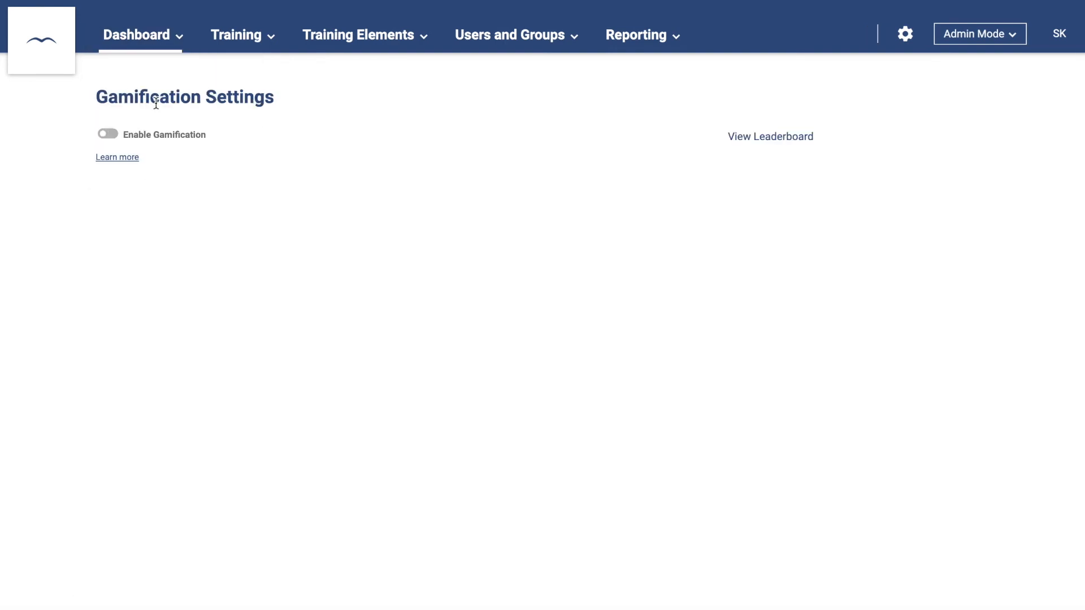
{"action": "left_click", "coordinate": [107, 137]}
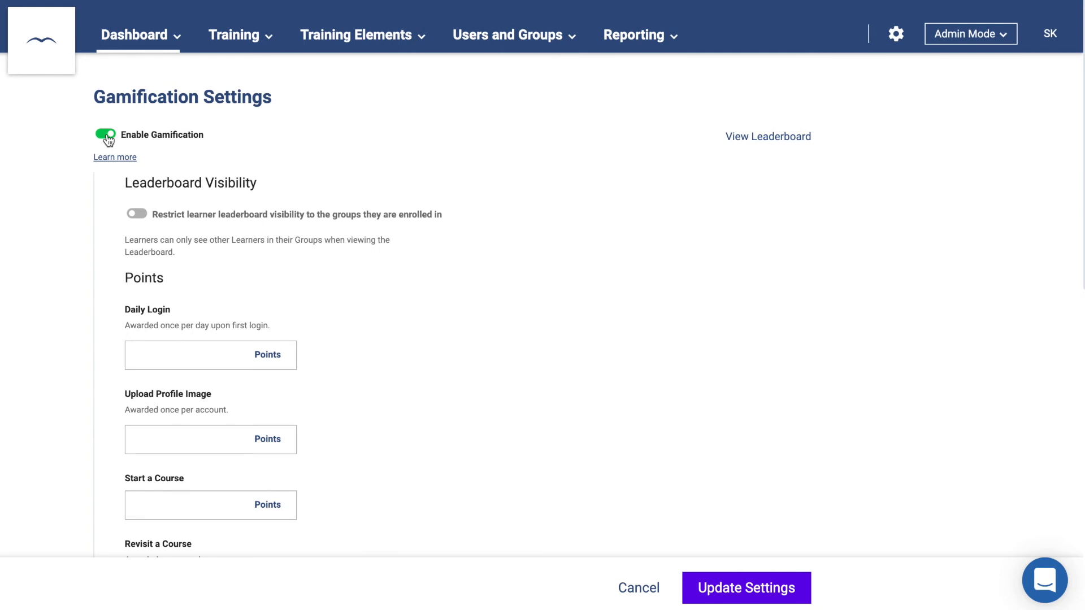
{"action": "left_click", "coordinate": [195, 352]}
{"action": "type", "text": "100"}
{"action": "scroll", "coordinate": [195, 352], "scroll_direction": "down", "scroll_amount": 3}
{"action": "left_click", "coordinate": [189, 370]}
{"action": "type", "text": "50"}
- Save the Activity Novice badge's 100-point requirement and the gamification settings
{"action": "scroll", "coordinate": [283, 305], "scroll_direction": "down", "scroll_amount": 8}
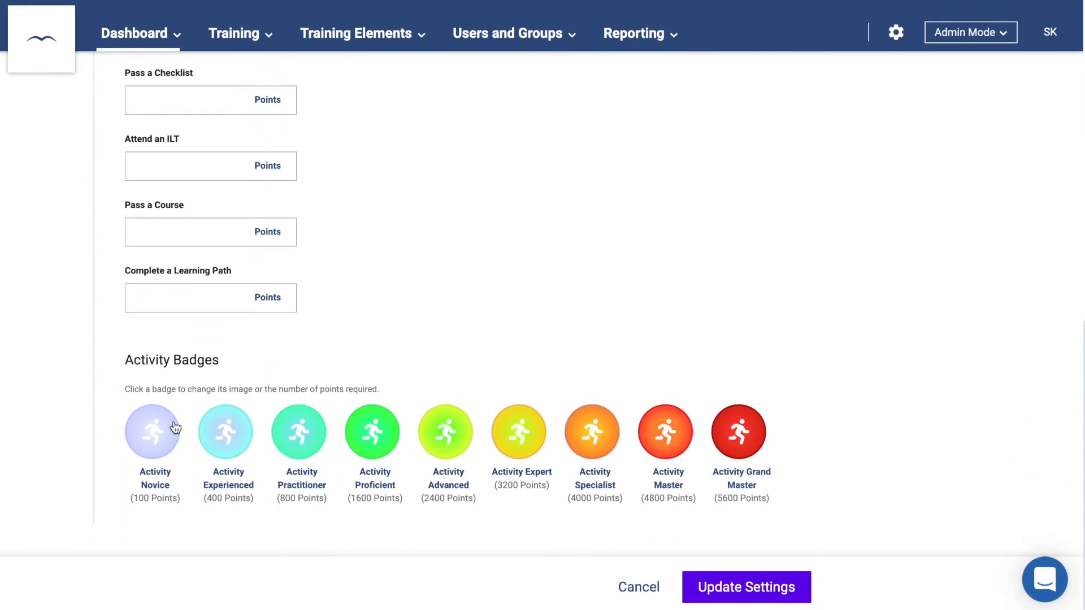
{"action": "left_click", "coordinate": [163, 443]}
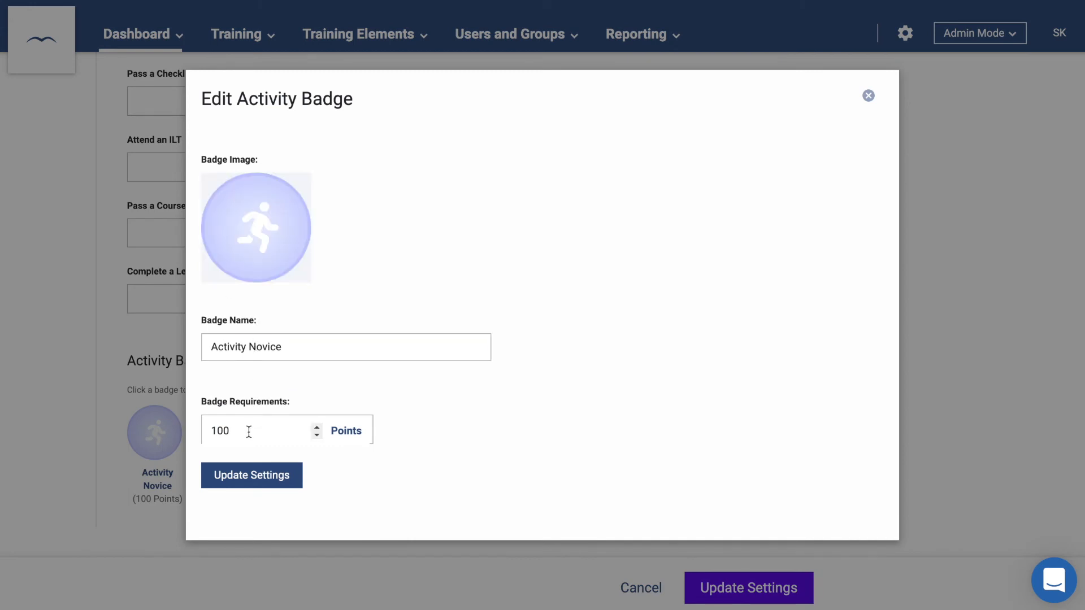
{"action": "left_click", "coordinate": [250, 476]}
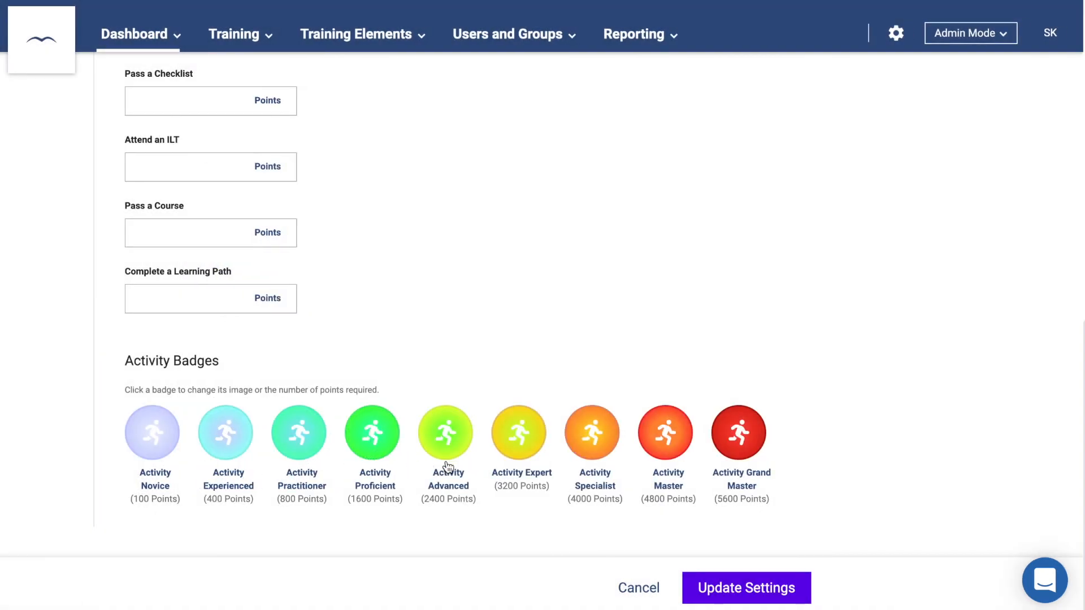
{"action": "left_click", "coordinate": [745, 593]}
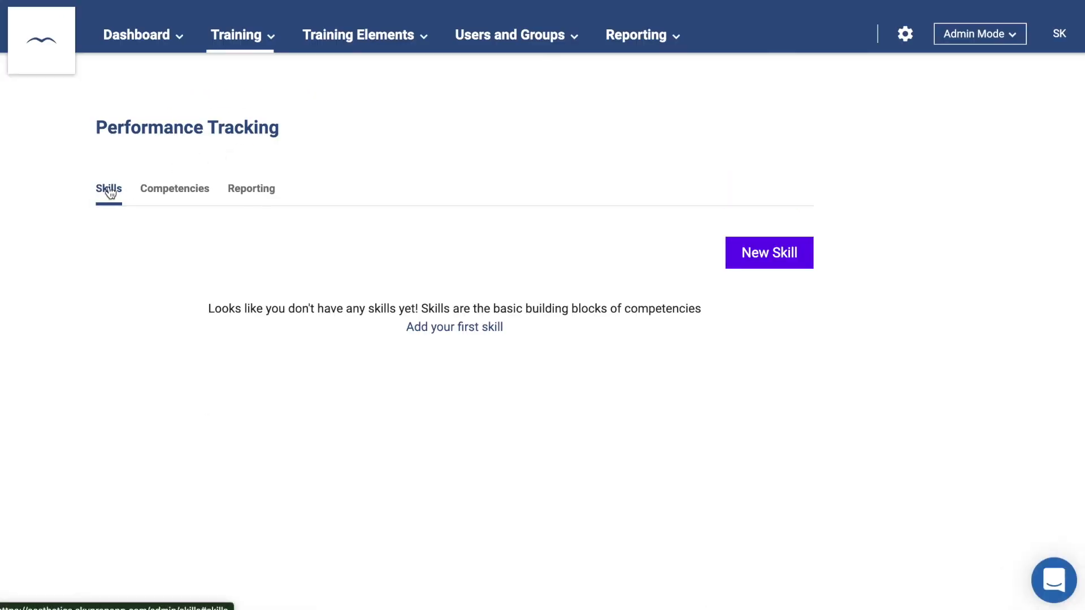
- Create a skill named Security Training
{"action": "left_click", "coordinate": [741, 260]}
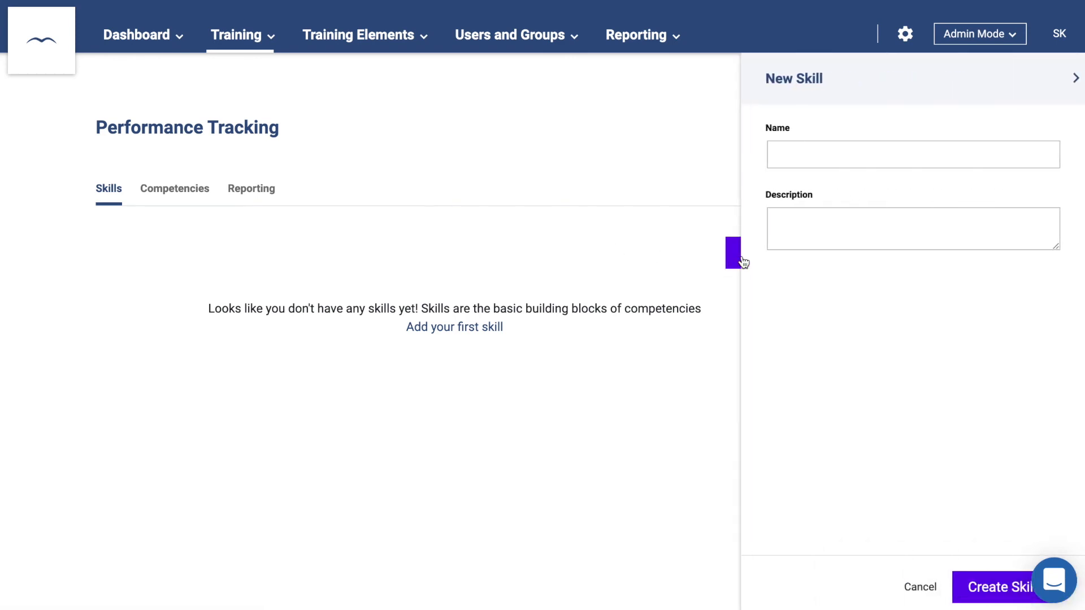
{"action": "left_click", "coordinate": [798, 161]}
{"action": "type", "text": "Security Training"}
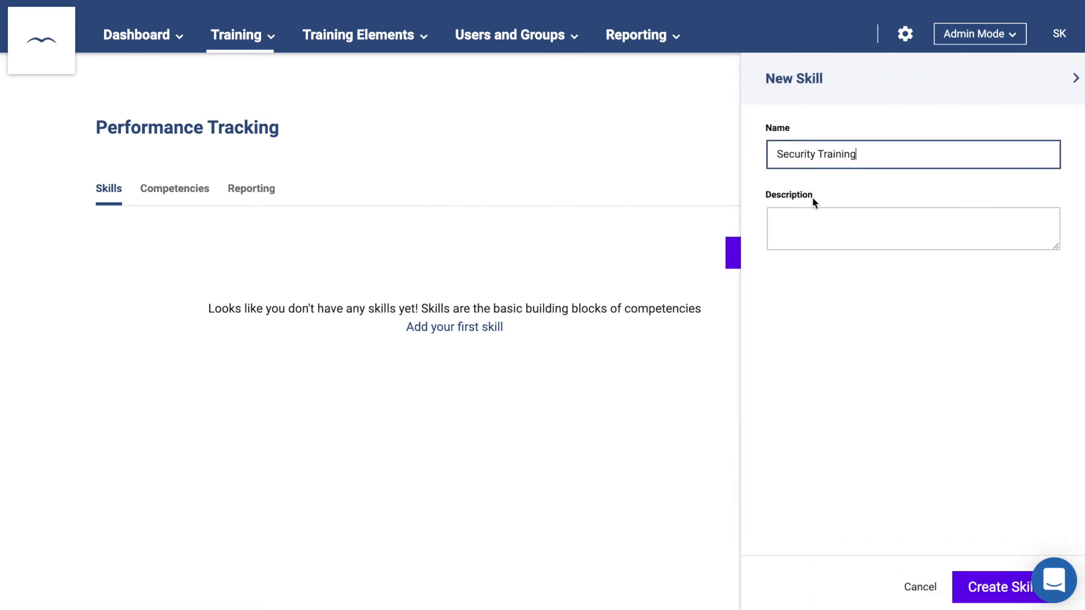
{"action": "left_click", "coordinate": [978, 589]}
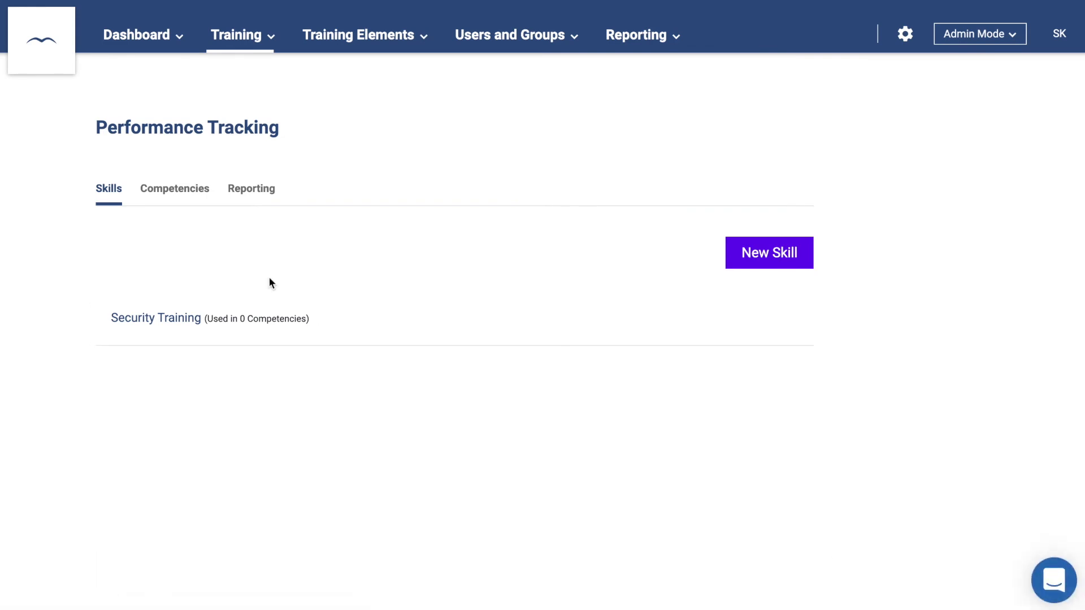
- Create the Security Expert competency requiring Security Training at level 500
{"action": "left_click", "coordinate": [184, 190]}
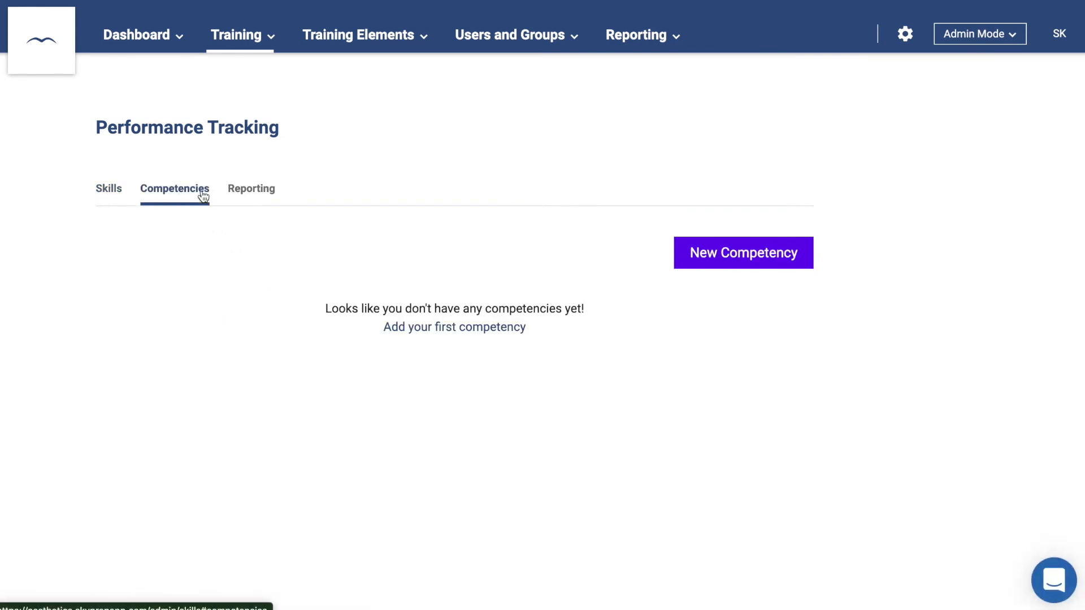
{"action": "left_click", "coordinate": [701, 266]}
{"action": "left_click", "coordinate": [819, 161]}
{"action": "type", "text": "Security Expert"}
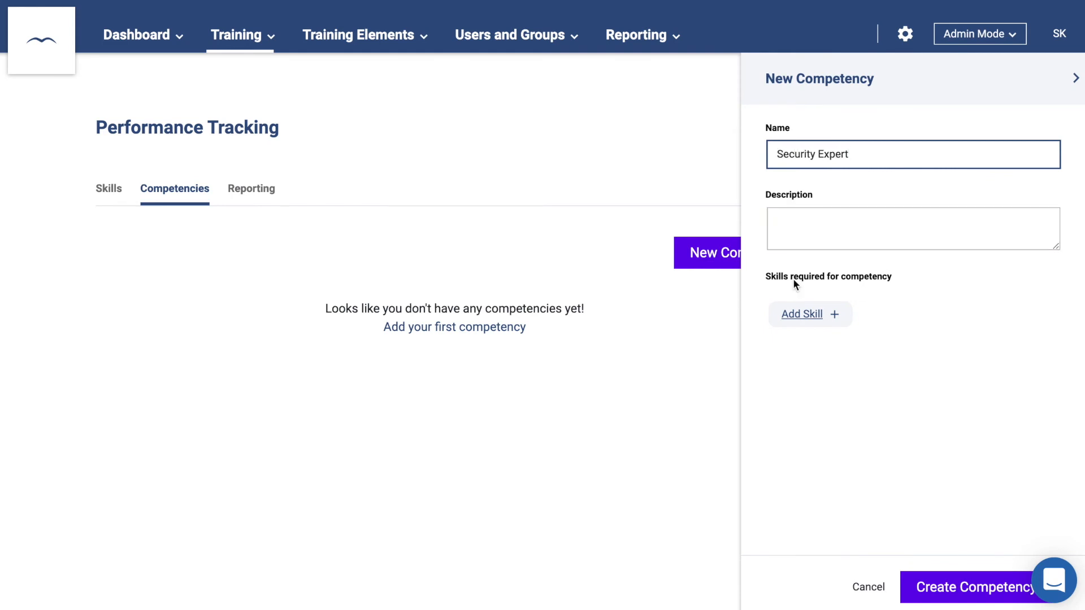
{"action": "left_click", "coordinate": [798, 314]}
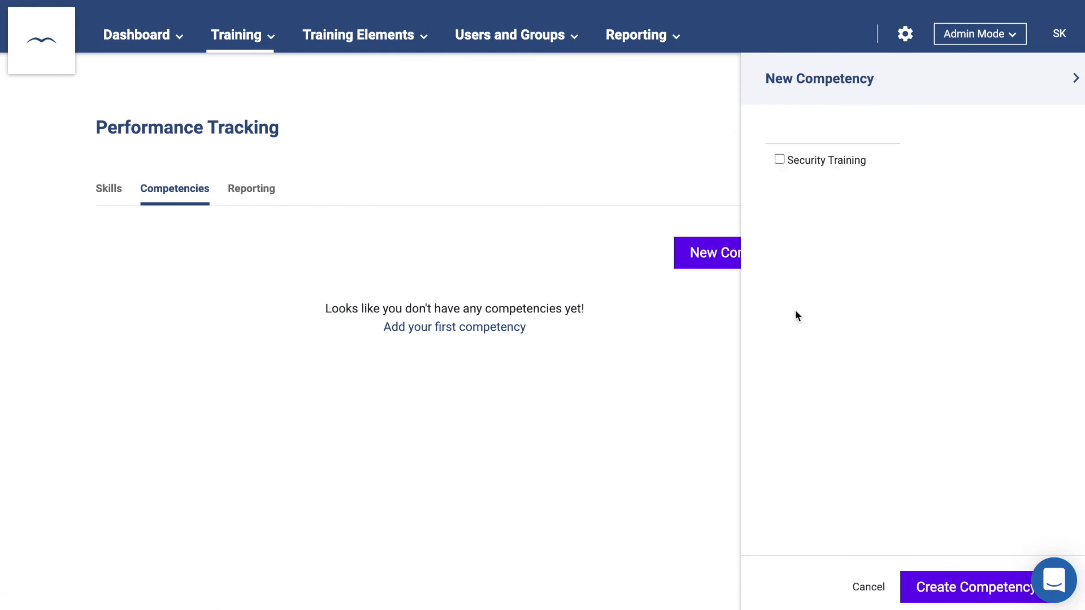
{"action": "left_click", "coordinate": [779, 160]}
{"action": "left_click", "coordinate": [887, 163]}
{"action": "type", "text": "500"}
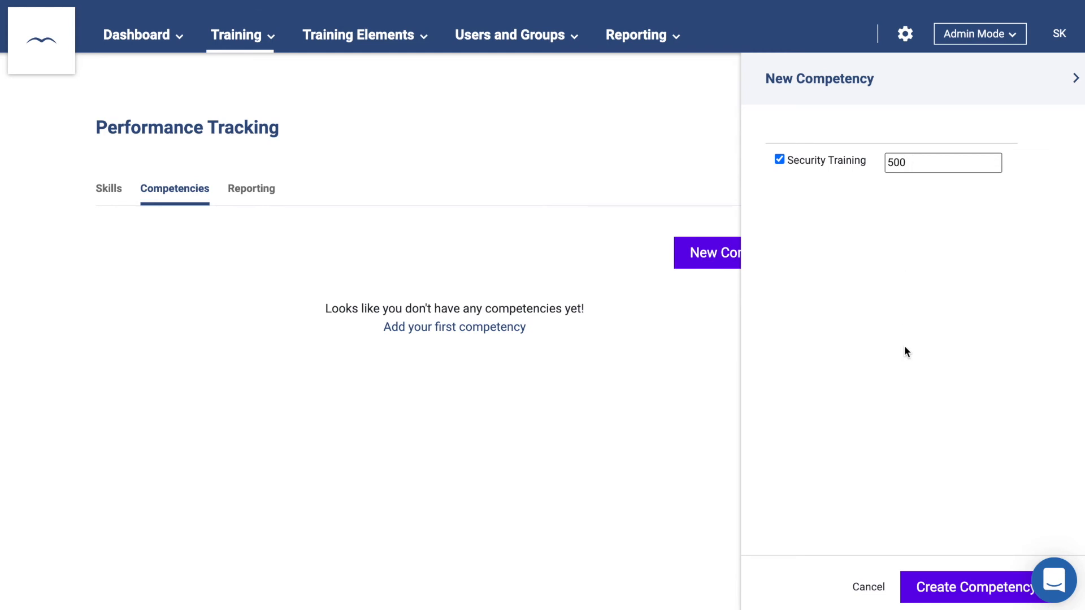
{"action": "left_click", "coordinate": [933, 586]}
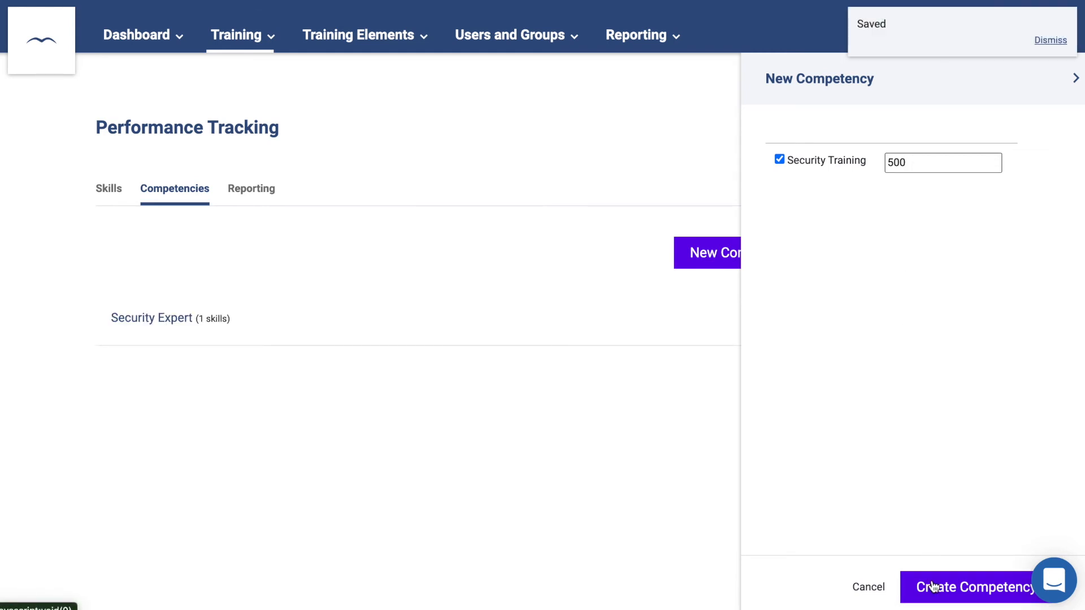
{"action": "left_click", "coordinate": [653, 513]}
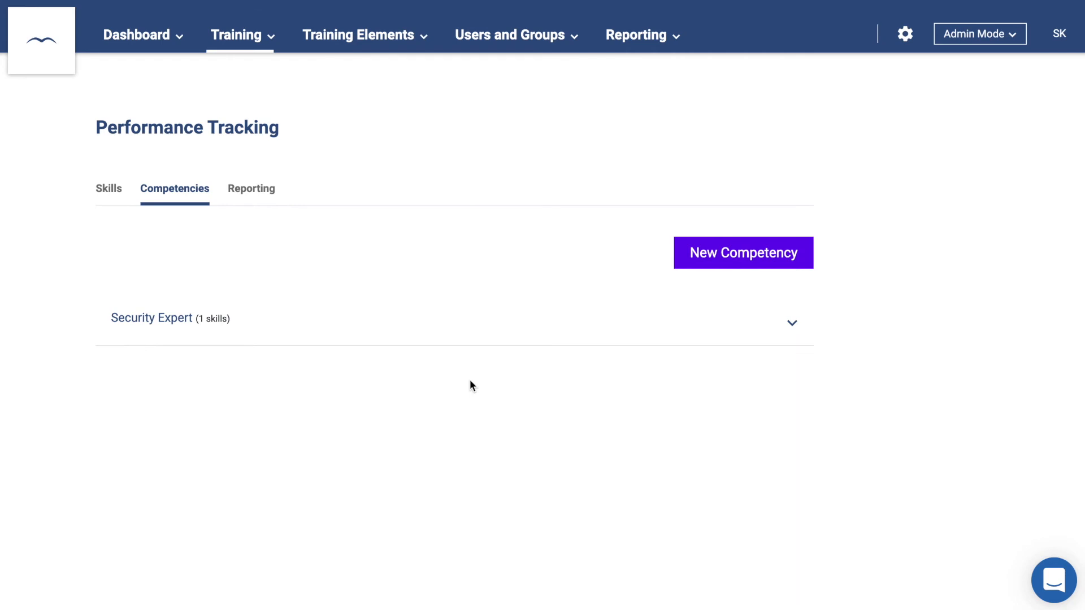
{"action": "mouse_move", "coordinate": [242, 44]}
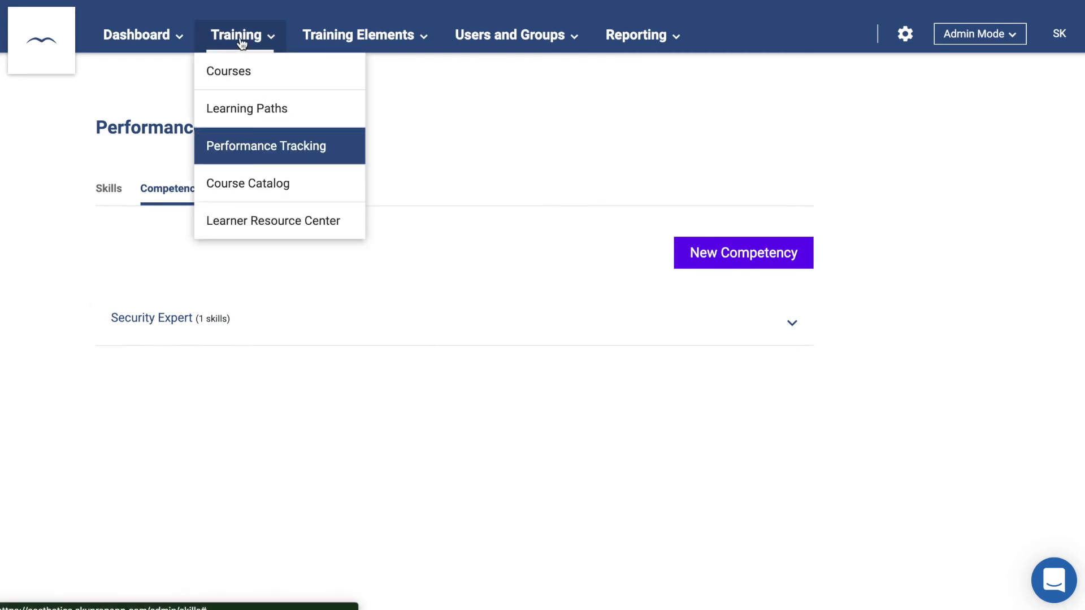
- Open the Course Settings of the course named Course and scroll down to Skills Acquired
{"action": "left_click", "coordinate": [255, 80]}
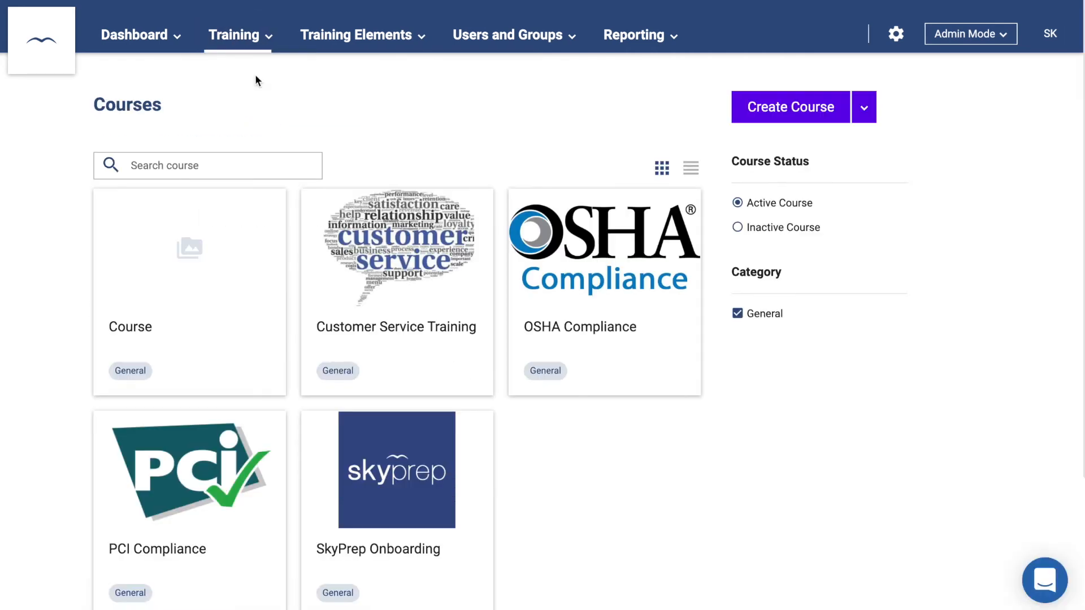
{"action": "left_click", "coordinate": [133, 329]}
{"action": "left_click", "coordinate": [343, 208]}
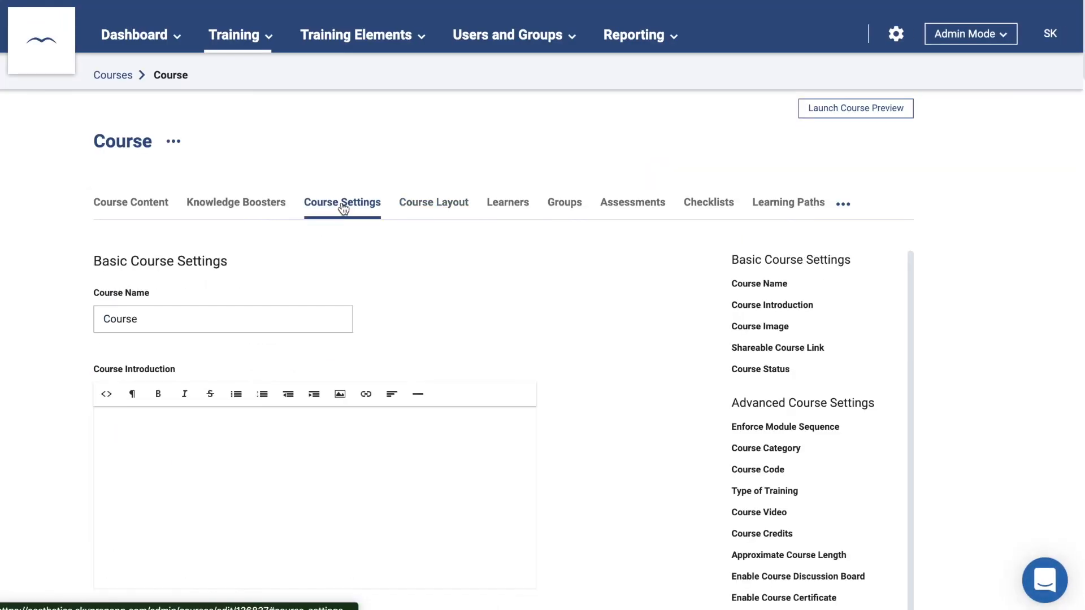
{"action": "scroll", "coordinate": [397, 395], "scroll_direction": "down", "scroll_amount": 15}
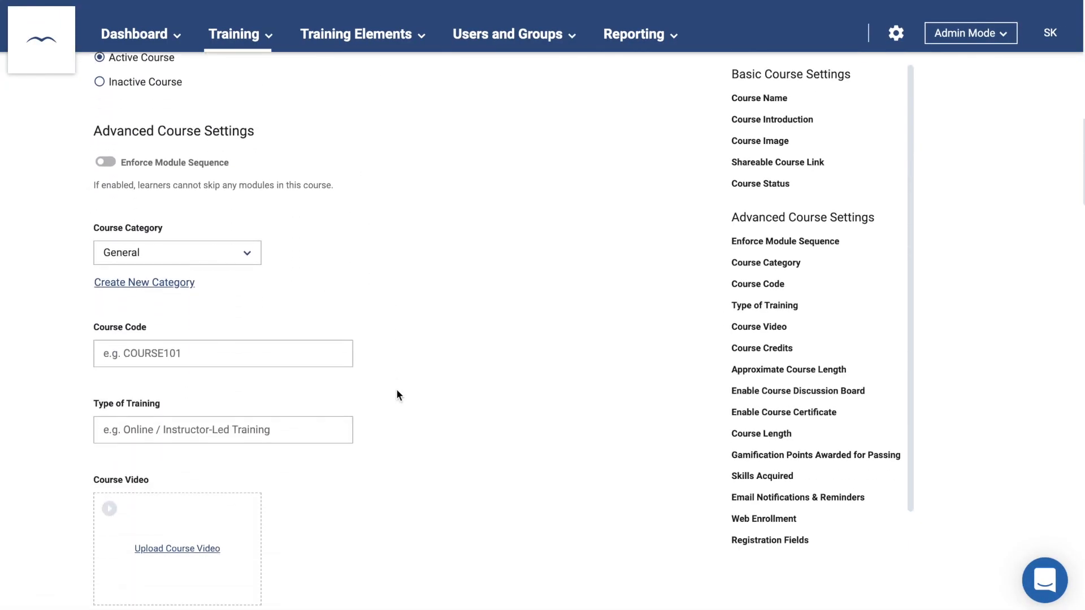
{"action": "scroll", "coordinate": [397, 395], "scroll_direction": "down", "scroll_amount": 20}
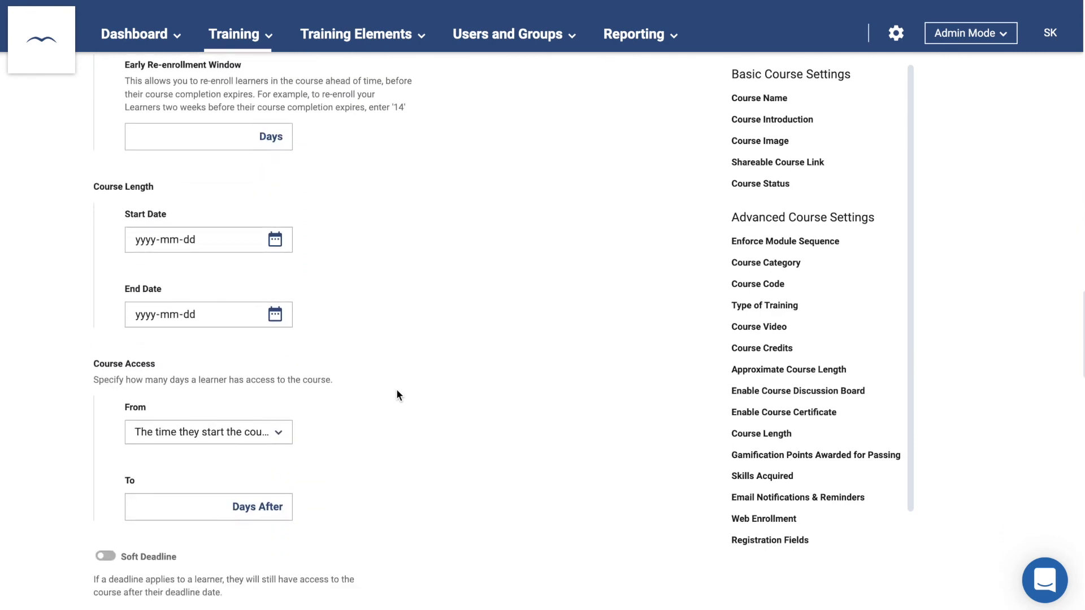
{"action": "scroll", "coordinate": [397, 395], "scroll_direction": "down", "scroll_amount": 10}
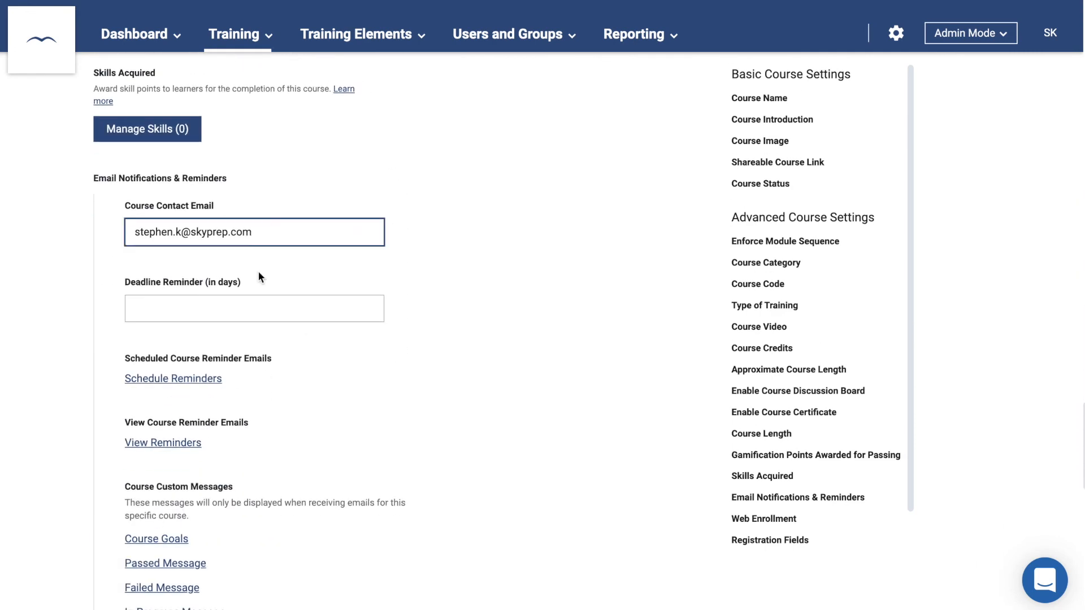
- Award 100 Security Training skill points with the course and save the skills
{"action": "left_click", "coordinate": [148, 134]}
{"action": "left_click", "coordinate": [208, 134]}
{"action": "left_click", "coordinate": [678, 133]}
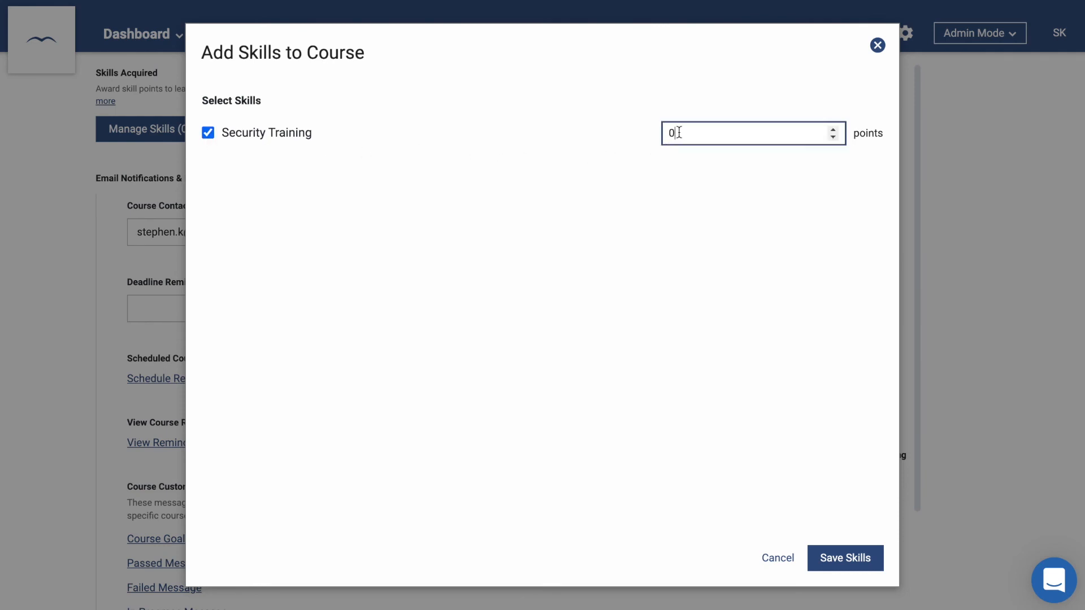
{"action": "key", "text": "BackSpace"}
{"action": "type", "text": "100"}
{"action": "left_click", "coordinate": [711, 203]}
{"action": "left_click", "coordinate": [844, 556]}
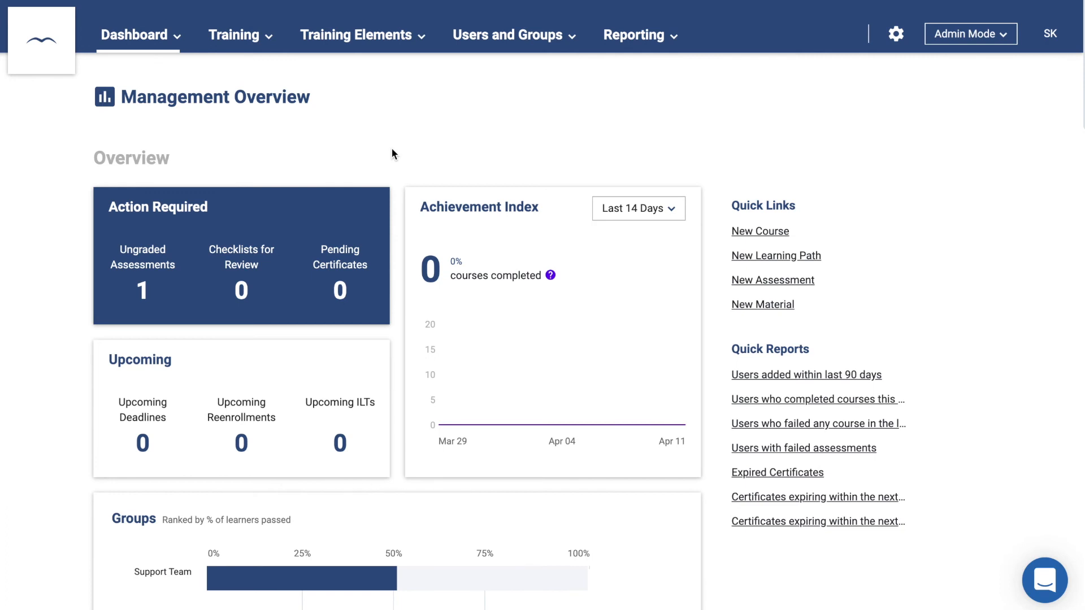
- Create a new group named New Hires
{"action": "mouse_move", "coordinate": [503, 40]}
{"action": "left_click", "coordinate": [502, 102]}
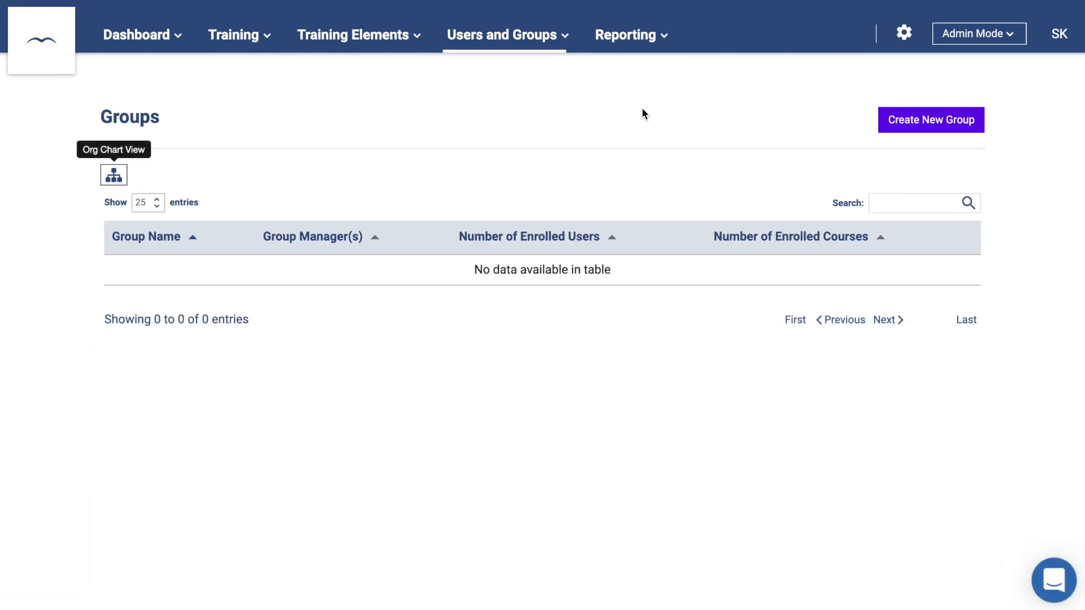
{"action": "left_click", "coordinate": [929, 124]}
{"action": "left_click", "coordinate": [587, 163]}
{"action": "type", "text": "New Hires"}
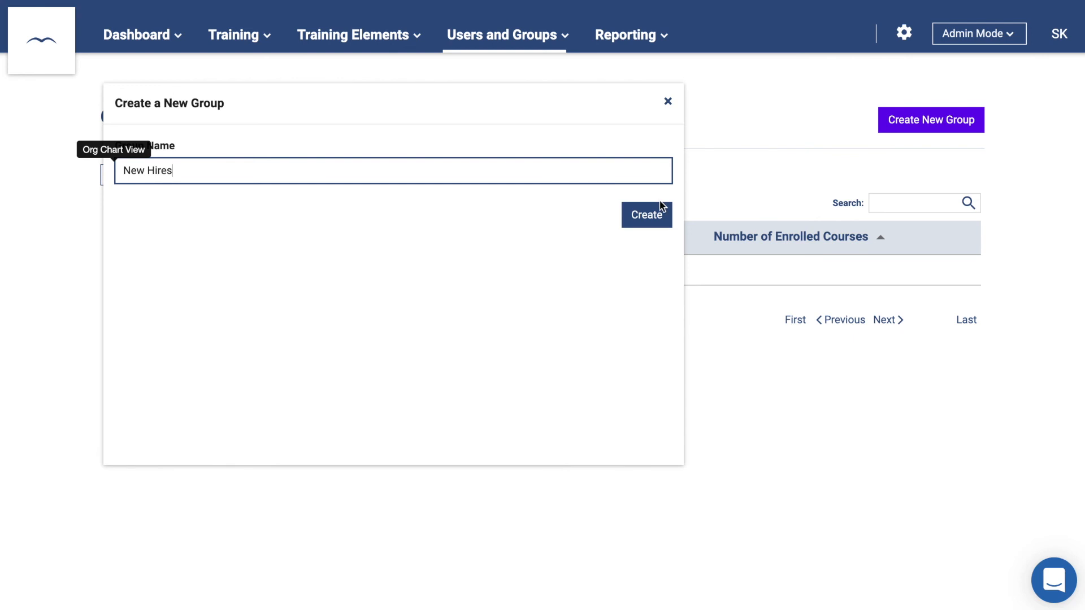
{"action": "left_click", "coordinate": [654, 218]}
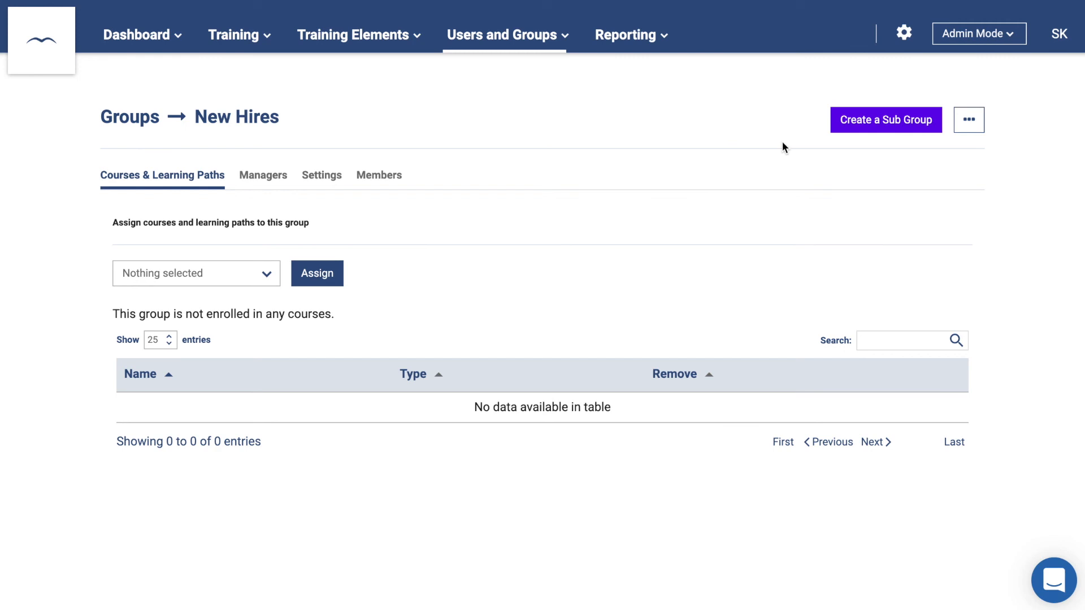
- Add a sub-group named Team One under New Hires
{"action": "left_click", "coordinate": [878, 129]}
{"action": "left_click", "coordinate": [639, 172]}
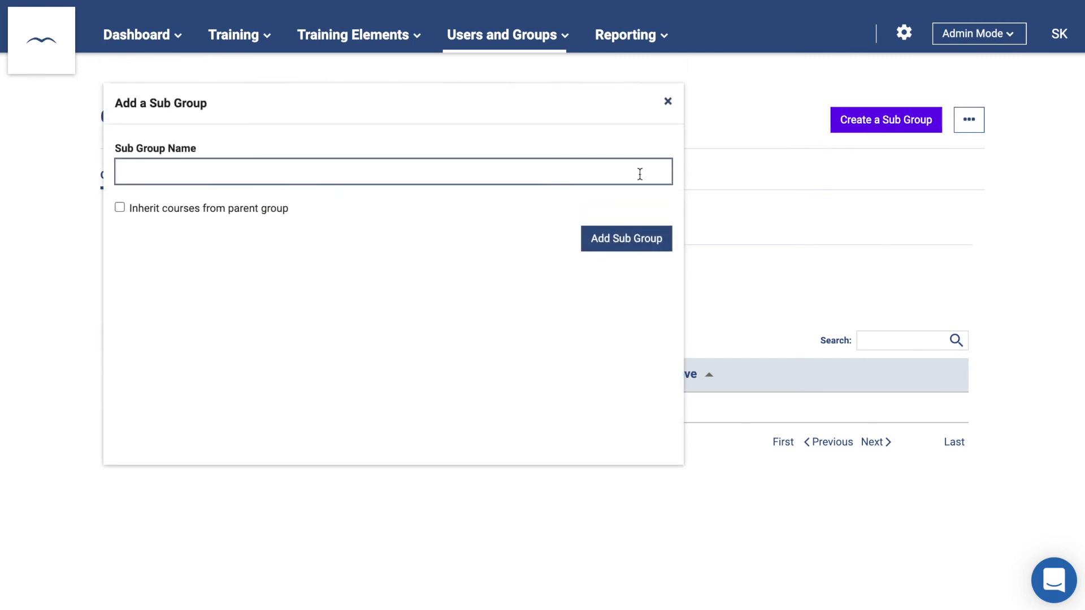
{"action": "type", "text": "Team One"}
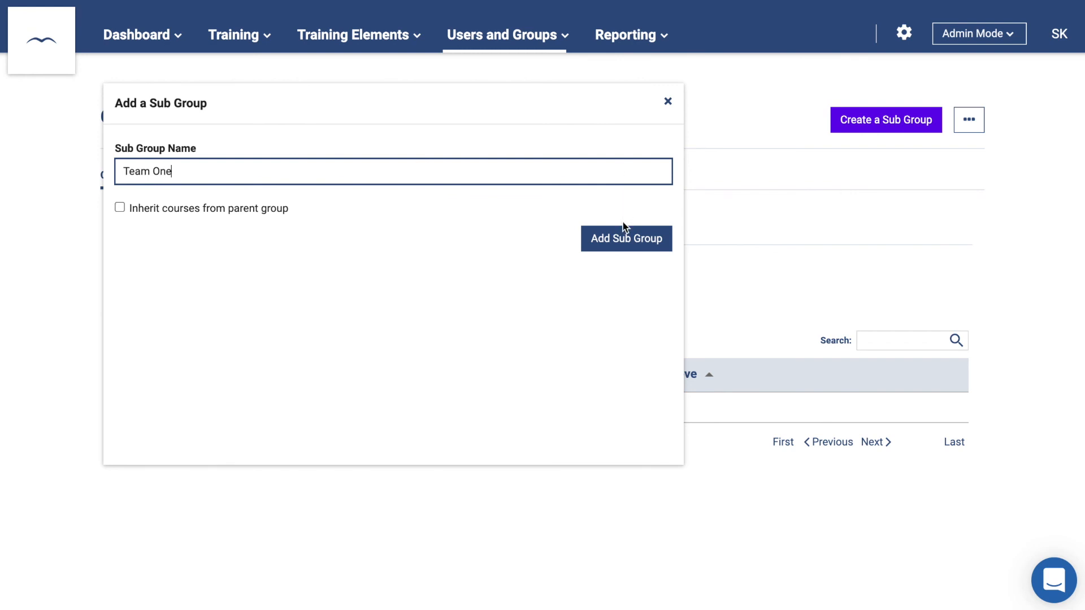
{"action": "left_click", "coordinate": [625, 238]}
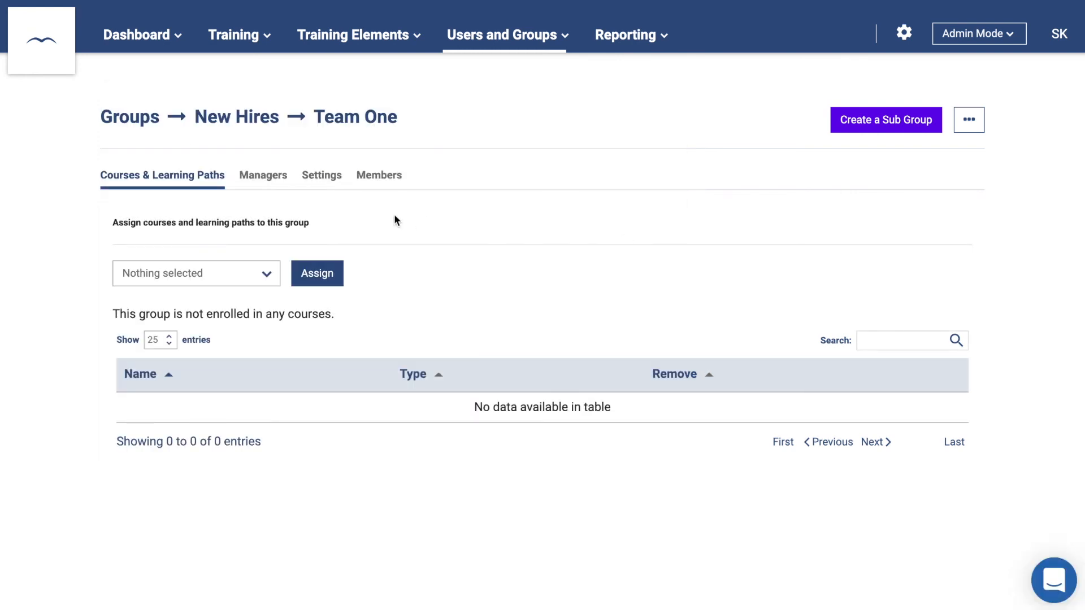
- Review Team One's members, enable Enrollable From a Web Link, and scroll the groups org chart
{"action": "left_click", "coordinate": [362, 179]}
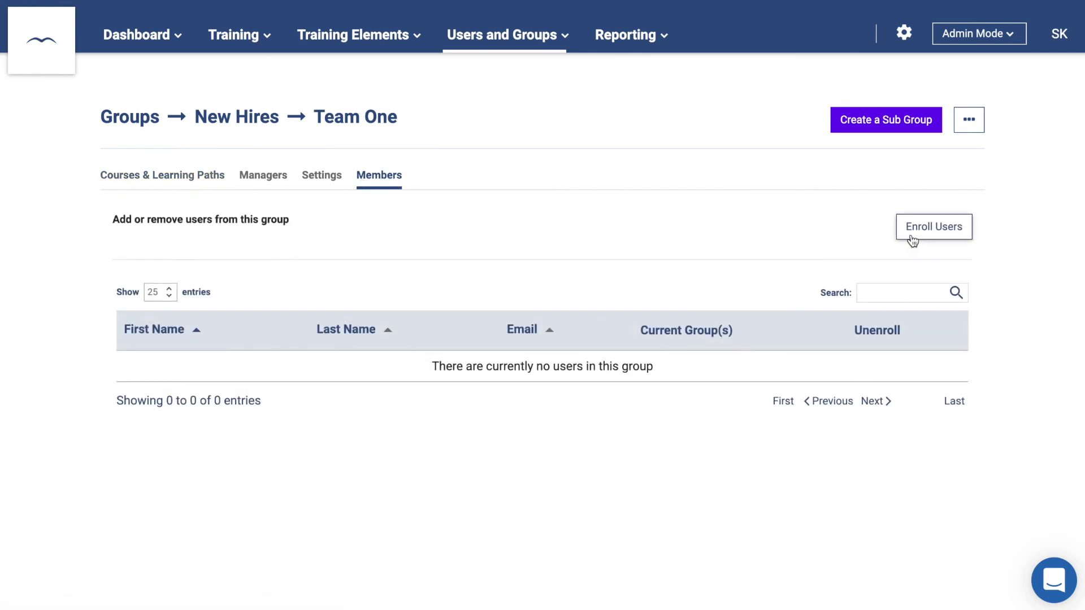
{"action": "left_click", "coordinate": [331, 179]}
{"action": "scroll", "coordinate": [332, 260], "scroll_direction": "down", "scroll_amount": 2}
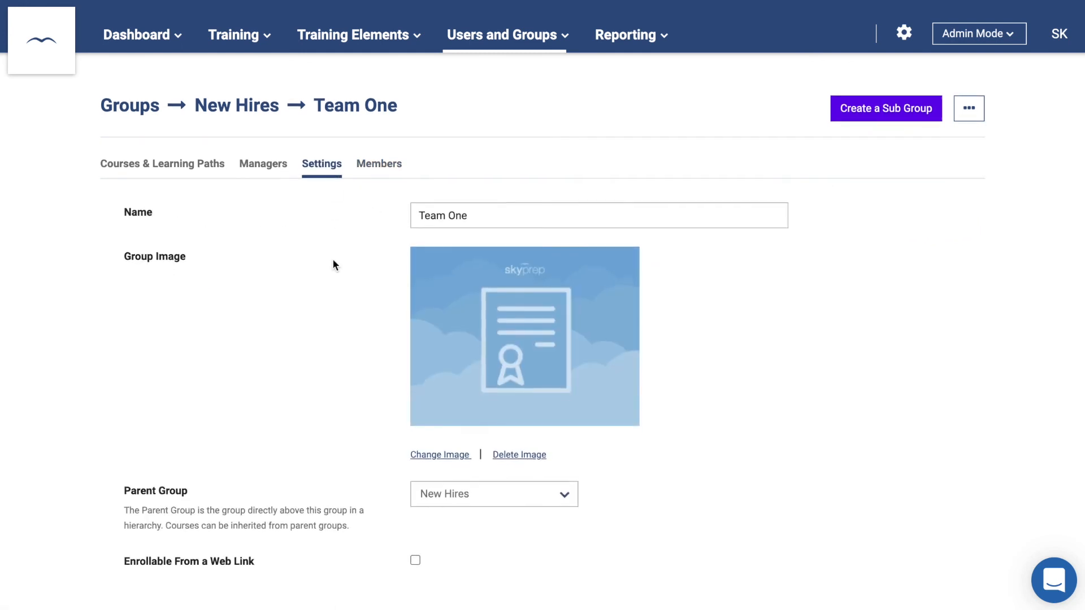
{"action": "left_click", "coordinate": [416, 481]}
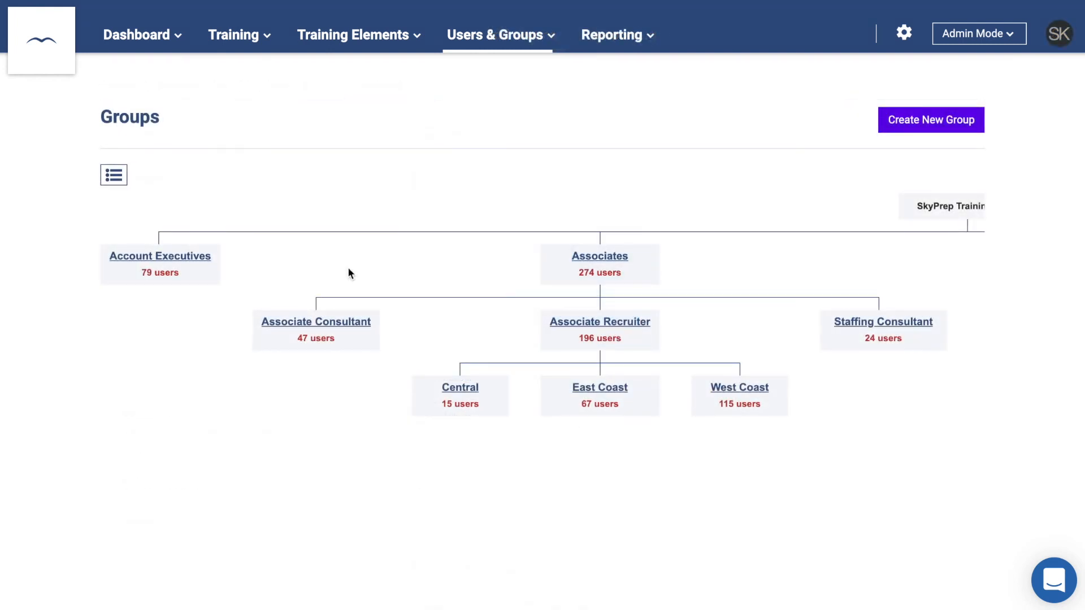
{"action": "scroll", "coordinate": [349, 270], "scroll_direction": "right", "scroll_amount": 10}
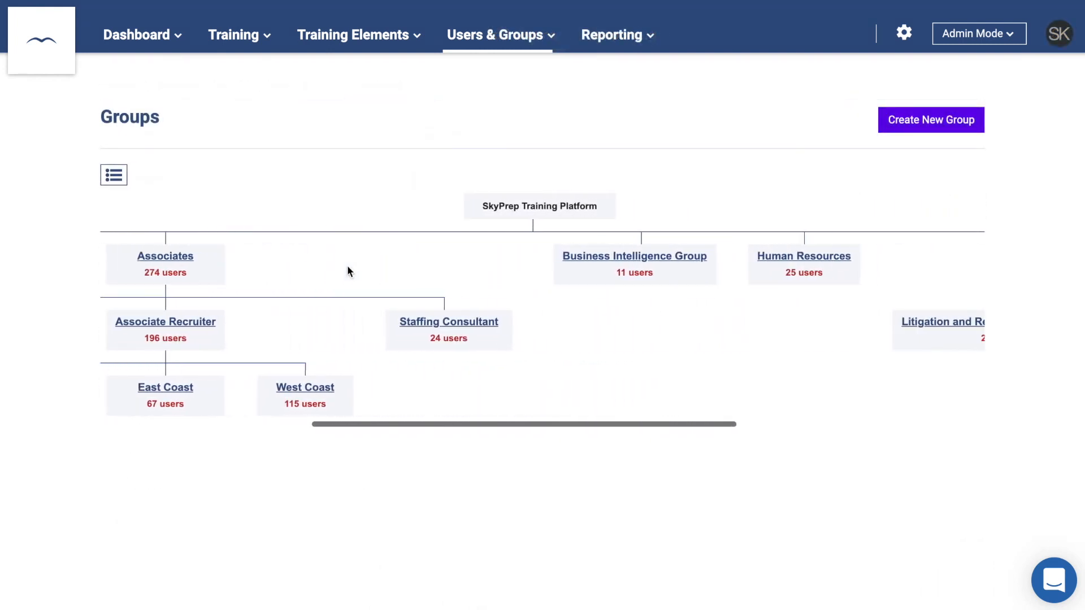
{"action": "scroll", "coordinate": [347, 265], "scroll_direction": "right", "scroll_amount": 8}
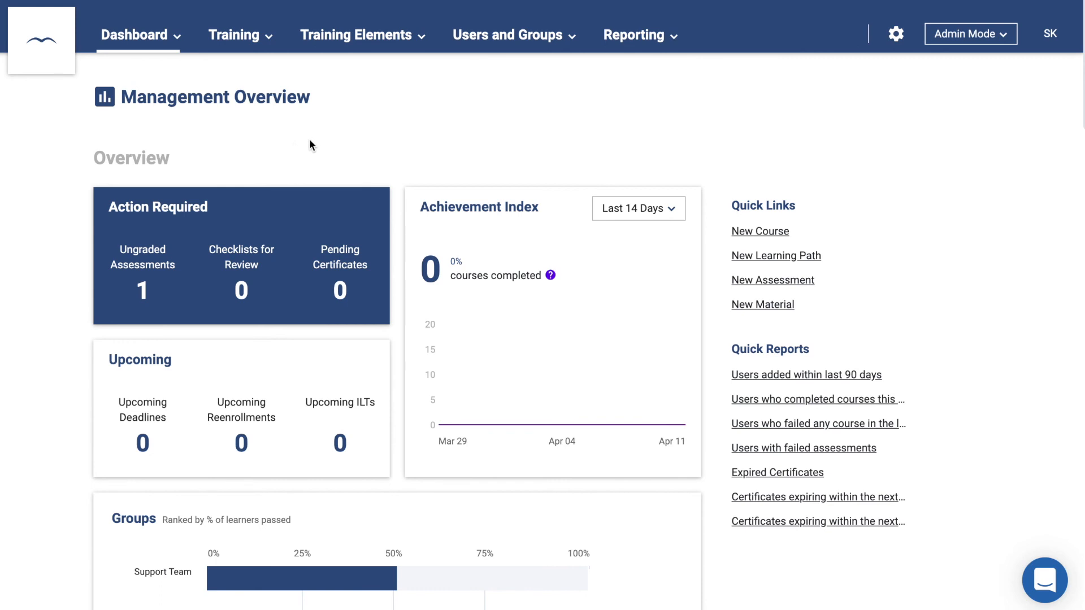
- From the Users list, look over the empty Add a New User form and close it
{"action": "left_click", "coordinate": [504, 36]}
{"action": "left_click", "coordinate": [497, 72]}
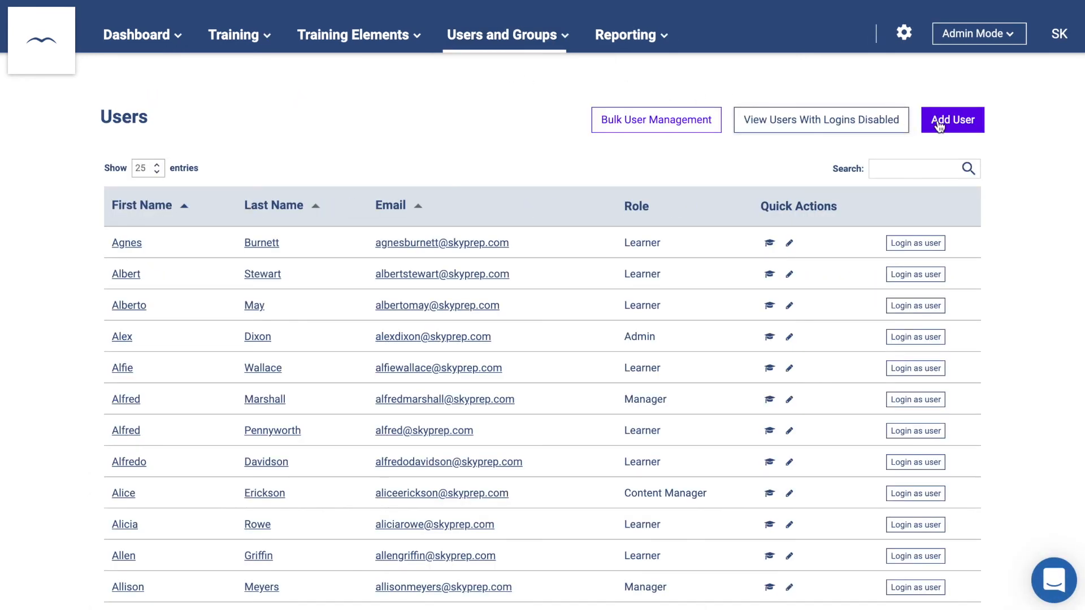
{"action": "left_click", "coordinate": [954, 123]}
{"action": "scroll", "coordinate": [527, 269], "scroll_direction": "down", "scroll_amount": 1}
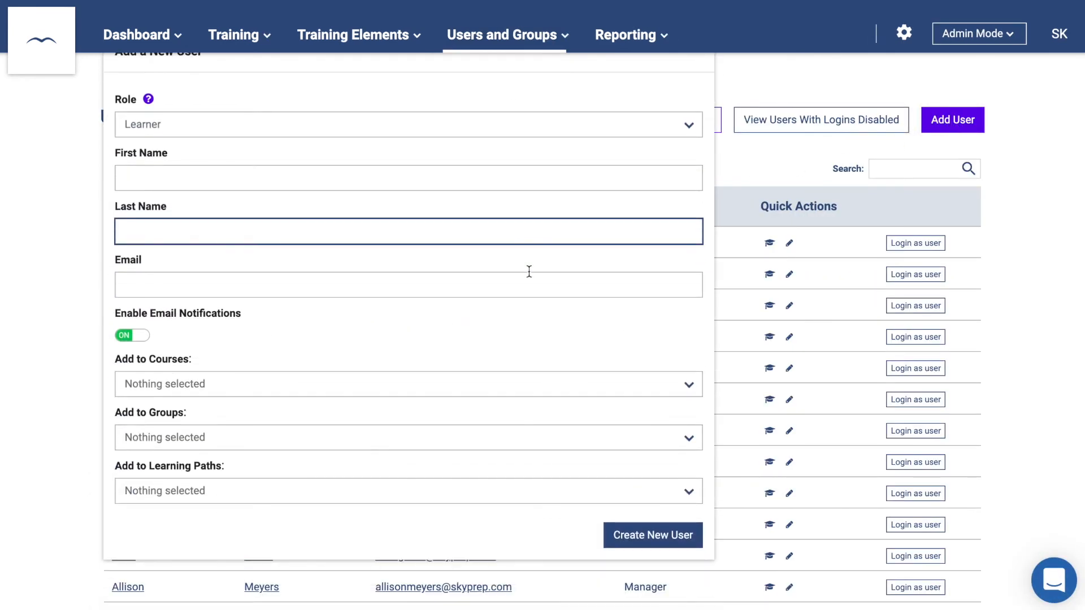
{"action": "left_click", "coordinate": [653, 533]}
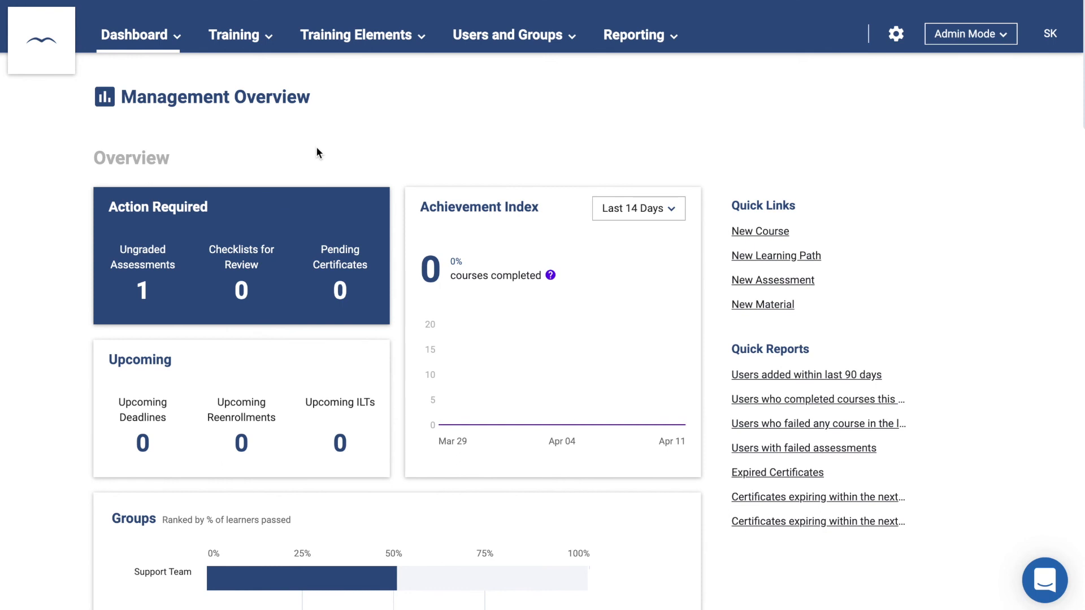
{"action": "left_click", "coordinate": [626, 68]}
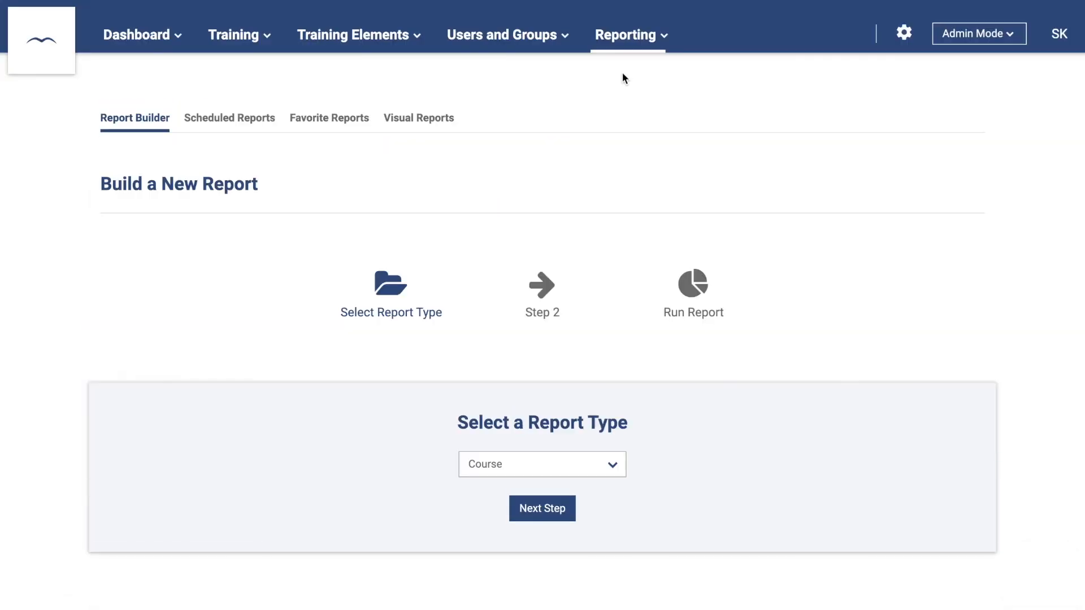
{"action": "left_click", "coordinate": [545, 463]}
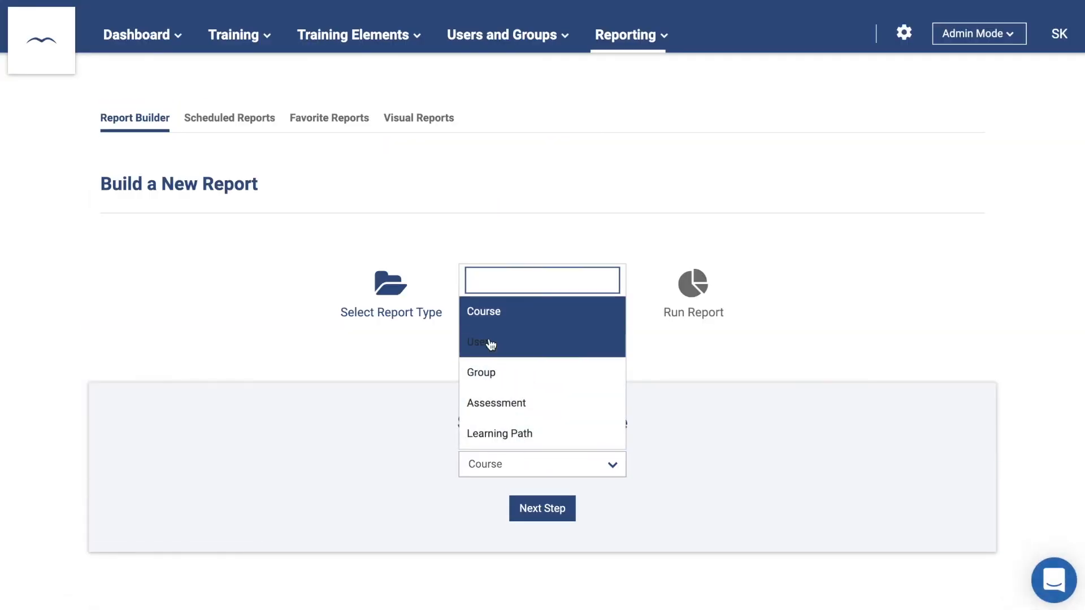
{"action": "left_click", "coordinate": [528, 343]}
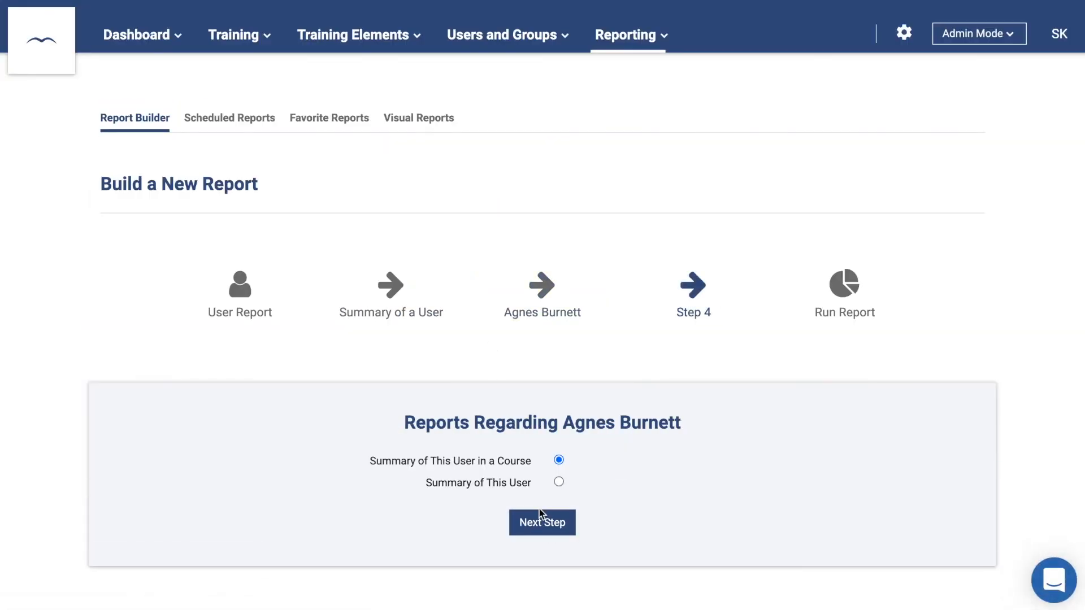
{"action": "left_click", "coordinate": [558, 482]}
{"action": "left_click", "coordinate": [551, 521]}
{"action": "left_click", "coordinate": [181, 425]}
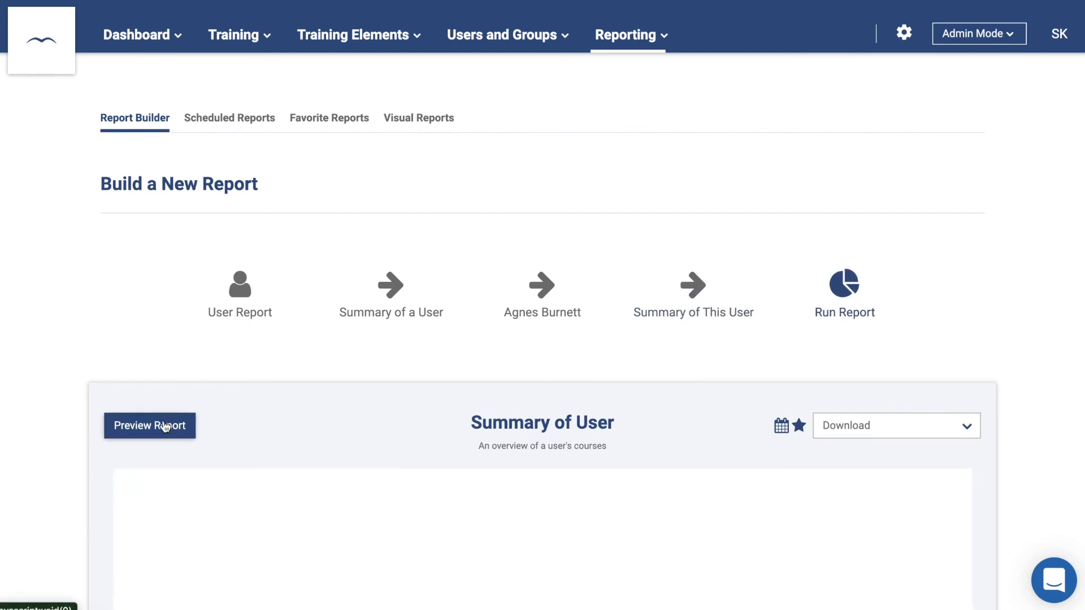
{"action": "scroll", "coordinate": [163, 425], "scroll_direction": "down", "scroll_amount": 3}
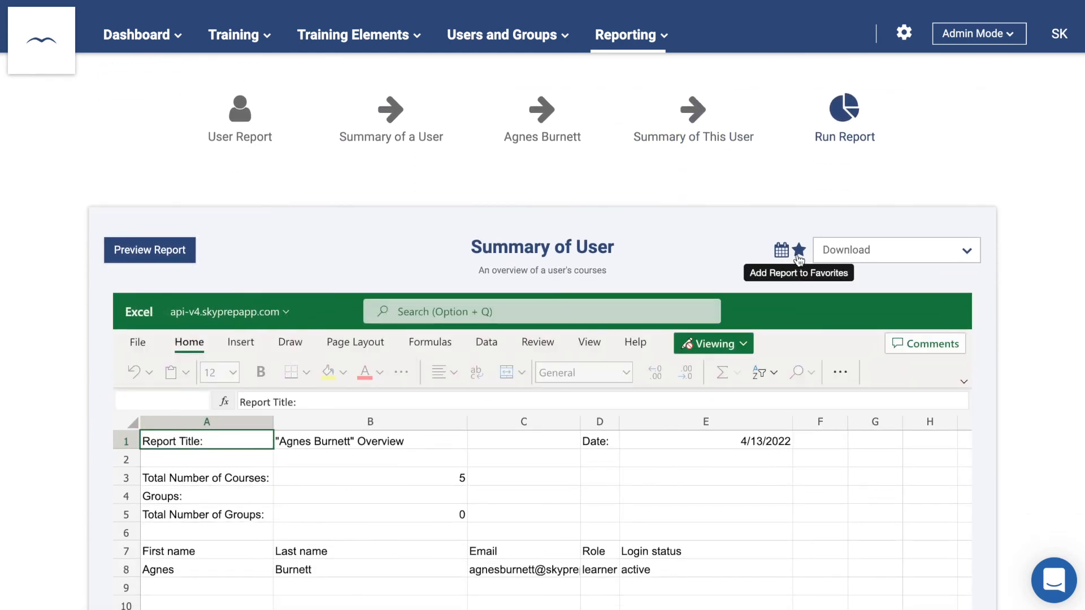
{"action": "left_click", "coordinate": [849, 256]}
{"action": "left_click", "coordinate": [774, 249]}
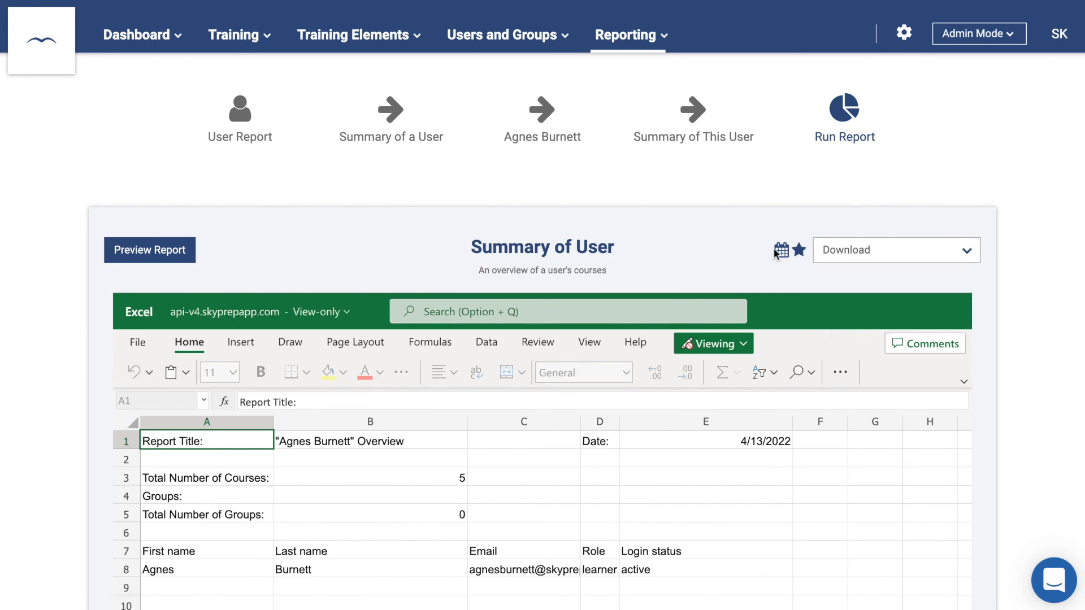
{"action": "left_click", "coordinate": [777, 251]}
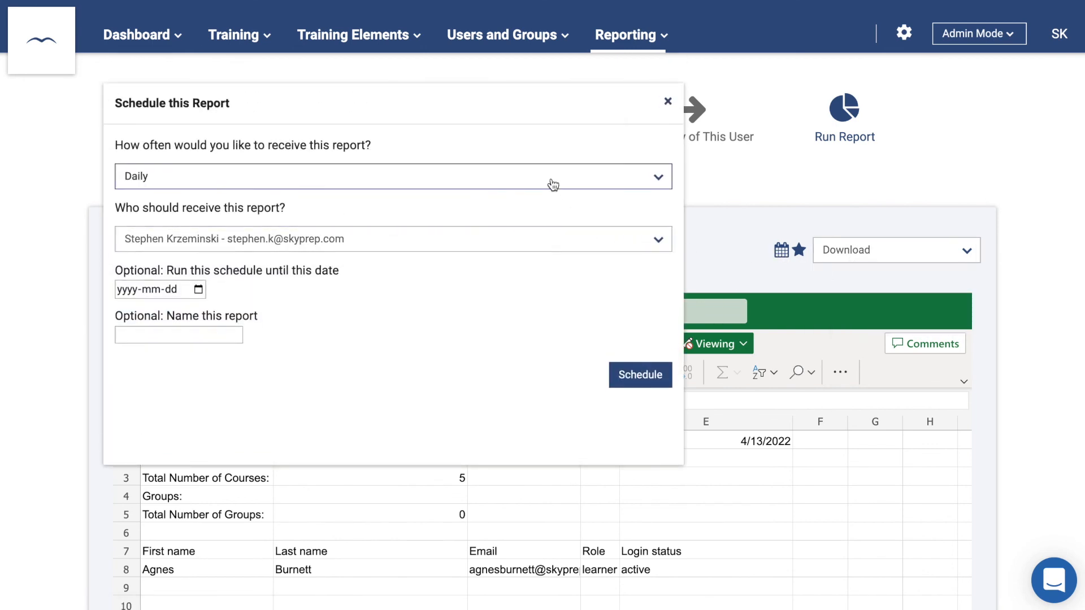
{"action": "left_click", "coordinate": [553, 184]}
{"action": "left_click", "coordinate": [530, 228]}
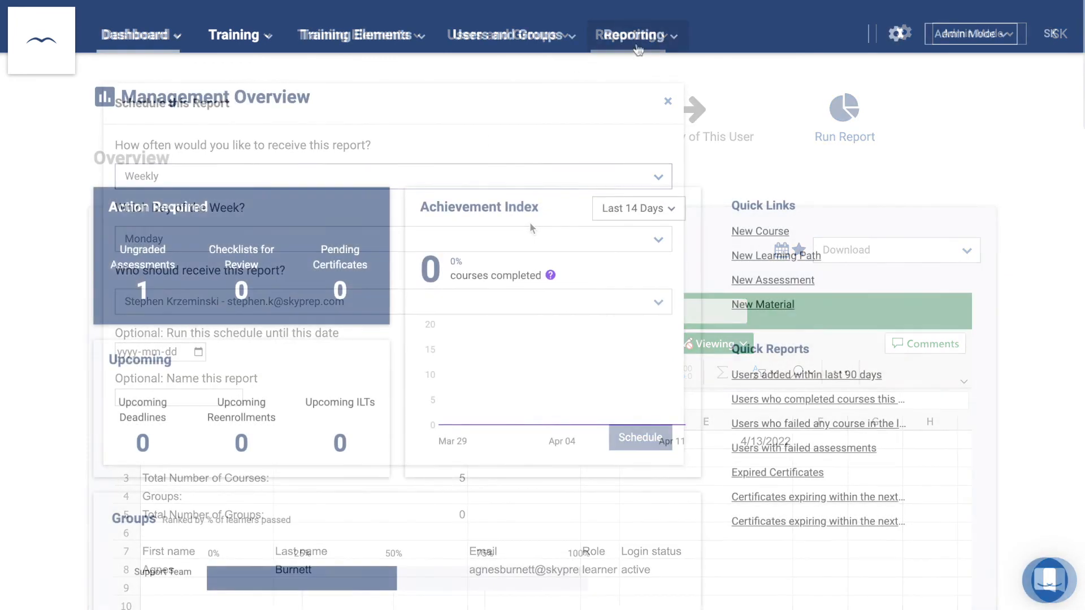
{"action": "left_click", "coordinate": [638, 37]}
{"action": "left_click", "coordinate": [635, 71]}
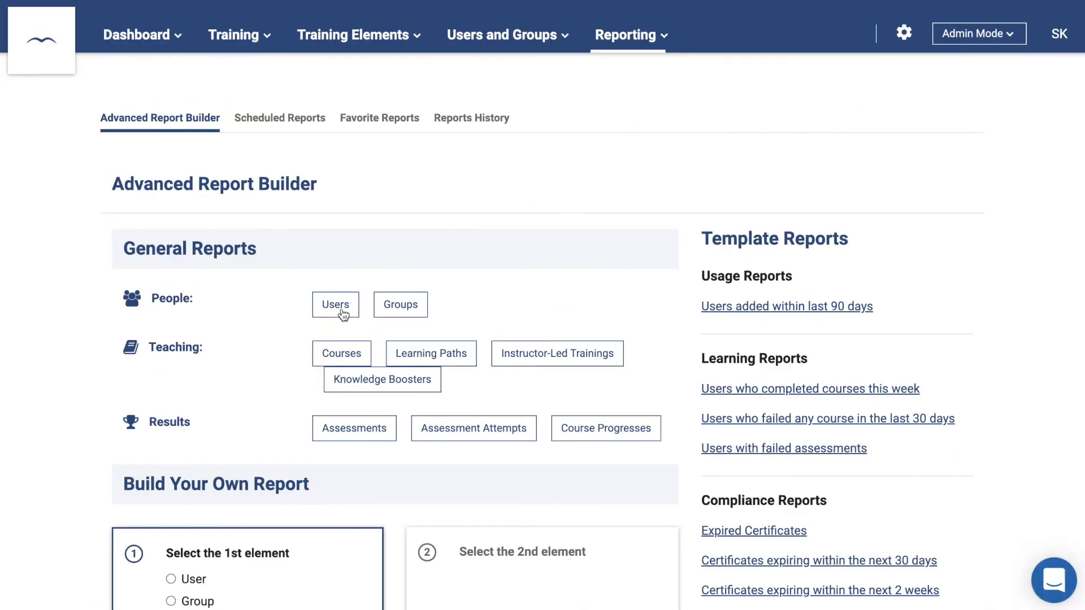
- Start the All Users Report and include every available column
{"action": "left_click", "coordinate": [336, 309]}
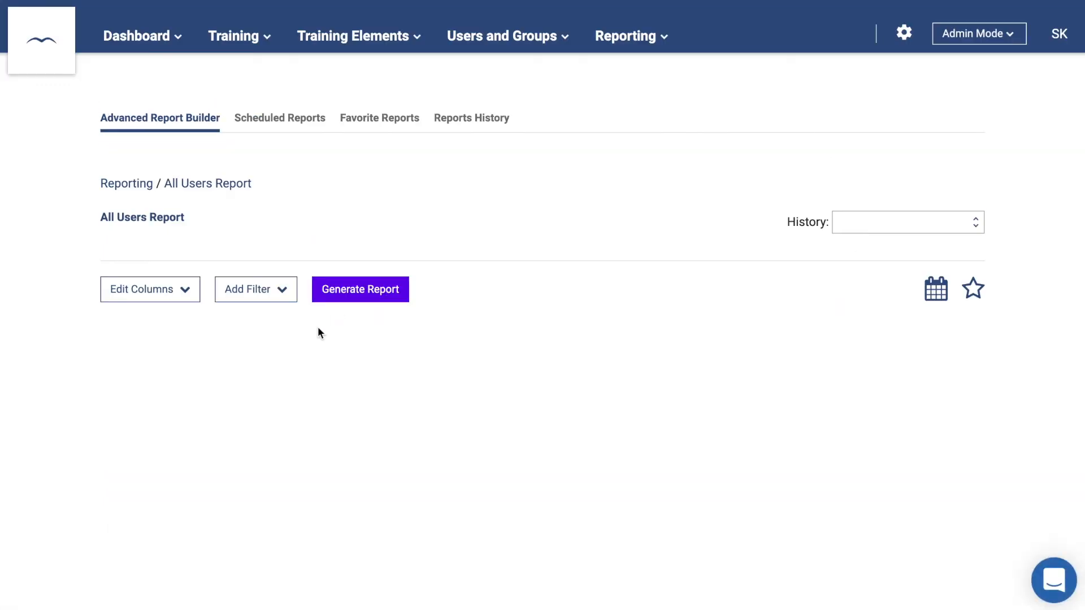
{"action": "left_click", "coordinate": [184, 300]}
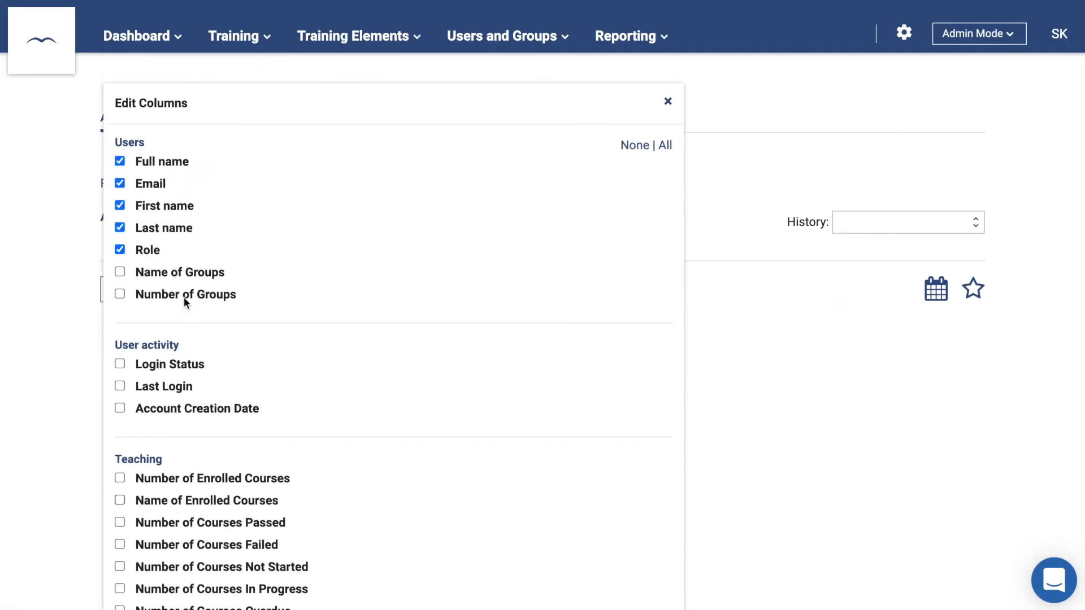
{"action": "left_click", "coordinate": [120, 272]}
{"action": "left_click", "coordinate": [120, 294]}
{"action": "left_click", "coordinate": [120, 363]}
{"action": "left_click", "coordinate": [644, 148]}
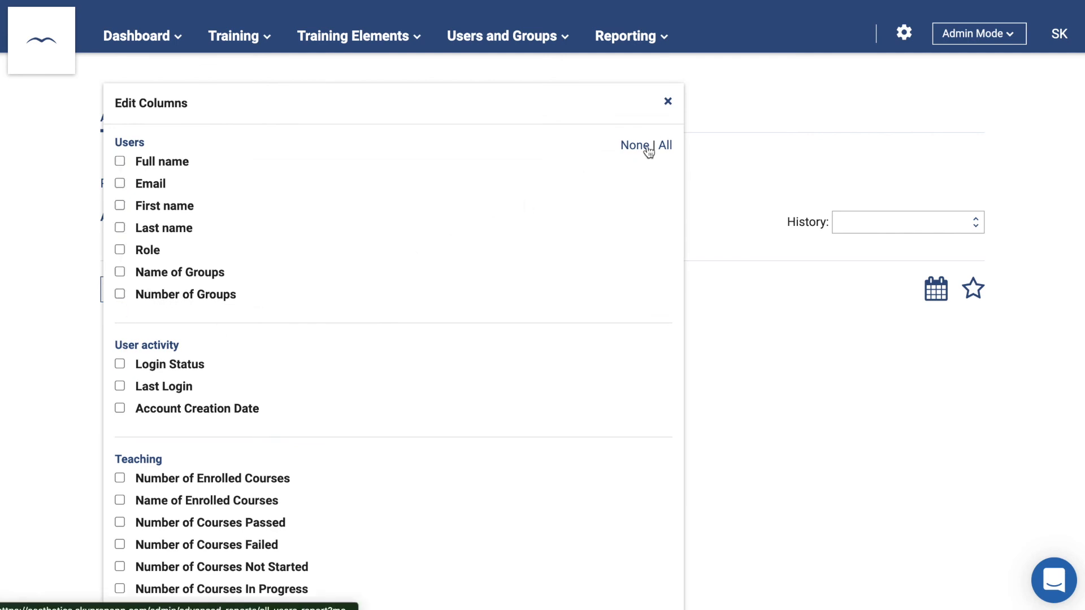
{"action": "left_click", "coordinate": [666, 147]}
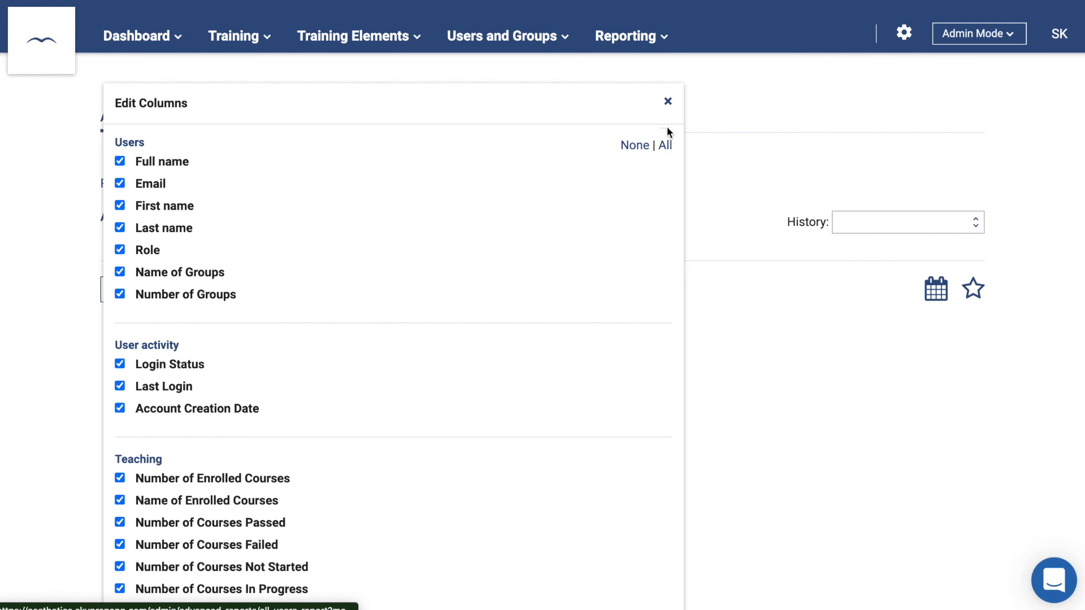
{"action": "left_click", "coordinate": [668, 104]}
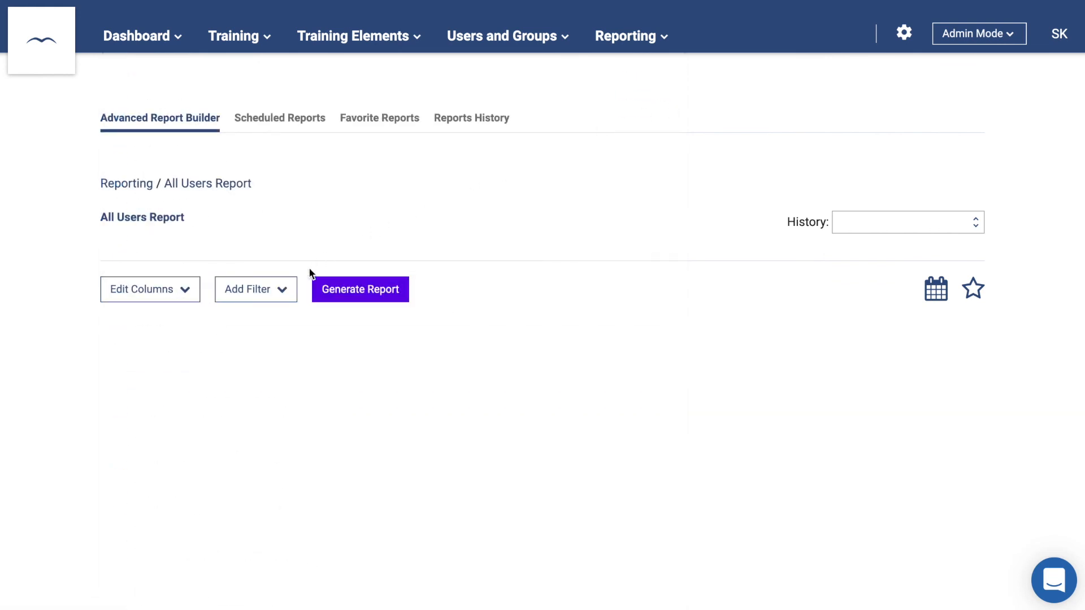
- Fill in an inverted filter on Last Login after the beginning of the year
{"action": "left_click", "coordinate": [282, 291]}
{"action": "left_click", "coordinate": [378, 158]}
{"action": "scroll", "coordinate": [283, 289], "scroll_direction": "down", "scroll_amount": 5}
{"action": "left_click", "coordinate": [267, 229]}
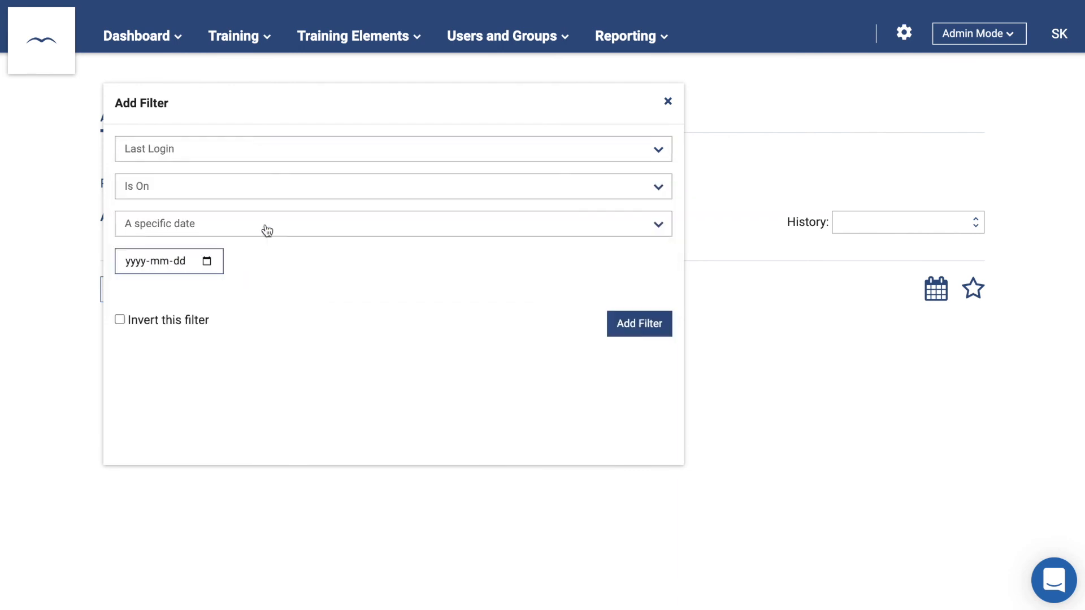
{"action": "left_click", "coordinate": [245, 188]}
{"action": "left_click", "coordinate": [219, 250]}
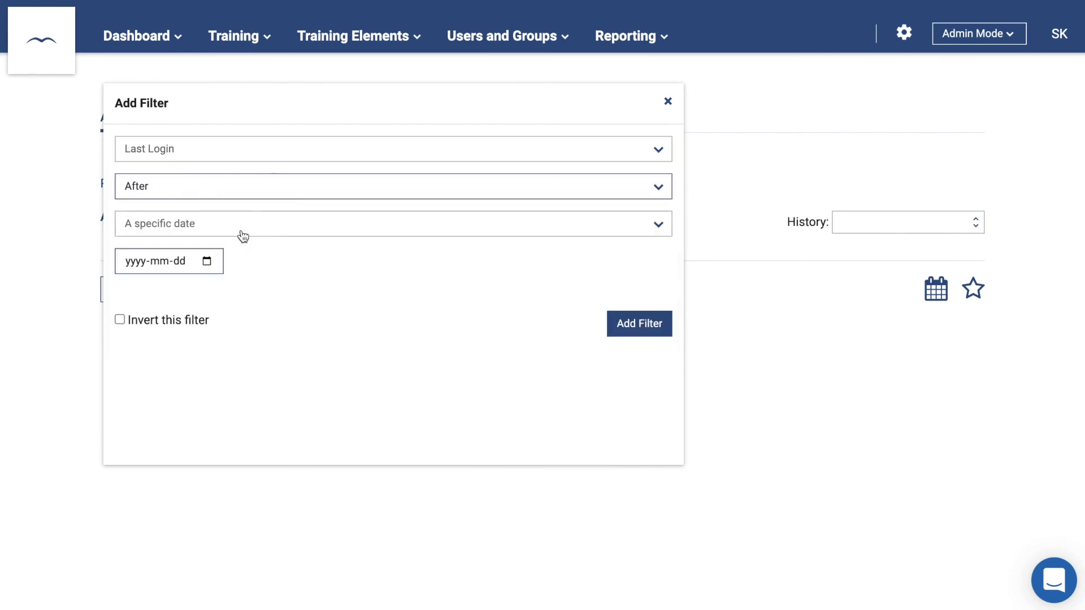
{"action": "left_click", "coordinate": [241, 232]}
{"action": "scroll", "coordinate": [259, 356], "scroll_direction": "down", "scroll_amount": 5}
{"action": "scroll", "coordinate": [263, 357], "scroll_direction": "down", "scroll_amount": 6}
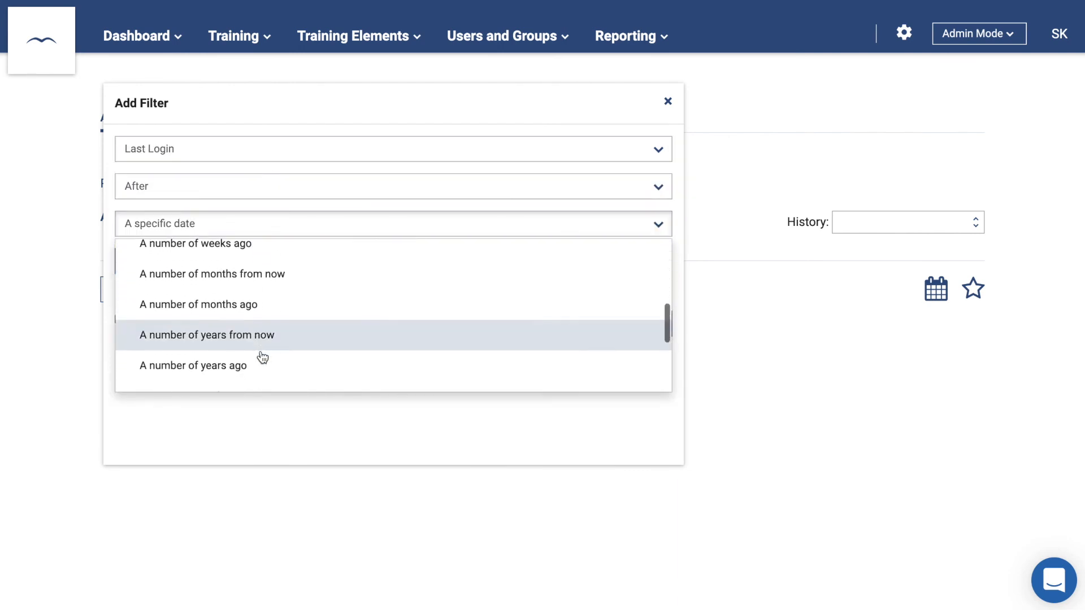
{"action": "left_click", "coordinate": [262, 356]}
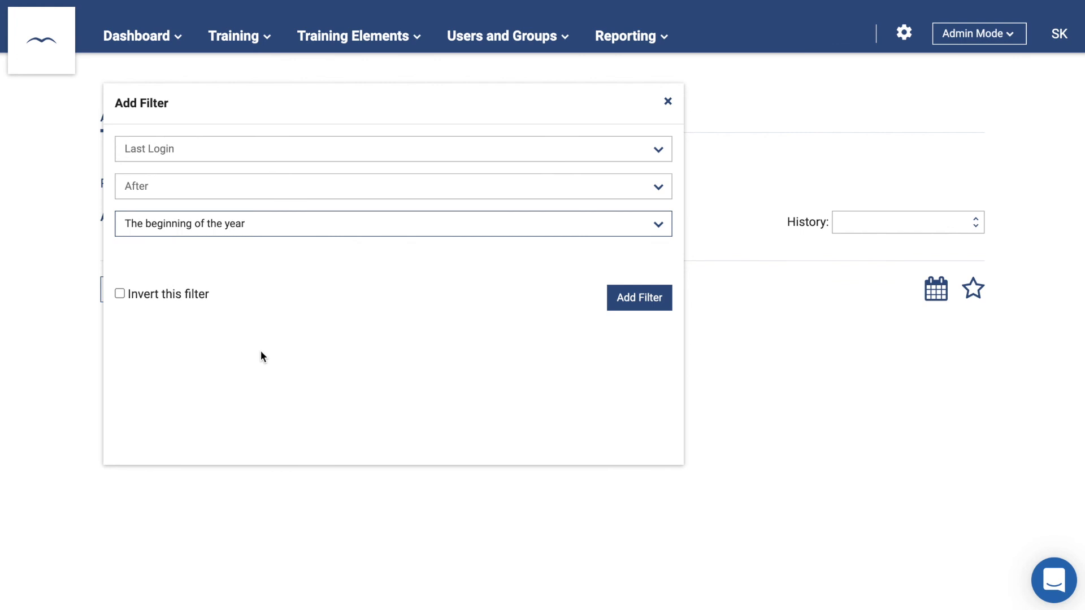
{"action": "left_click", "coordinate": [199, 299]}
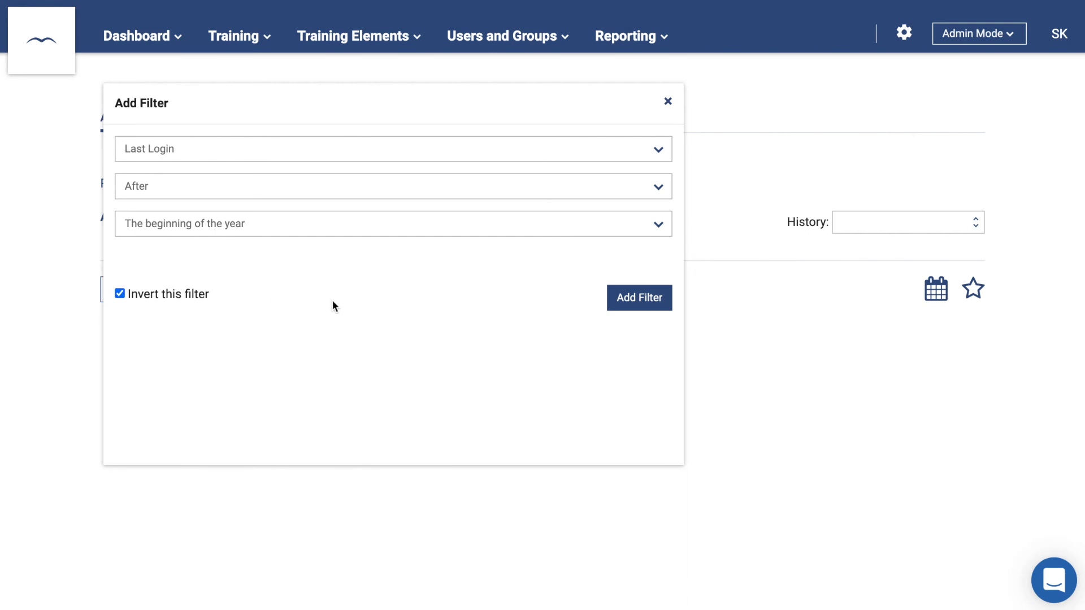
- Add the Last Login filter, generate the 197-record report, and open the help messenger
{"action": "left_click", "coordinate": [619, 309]}
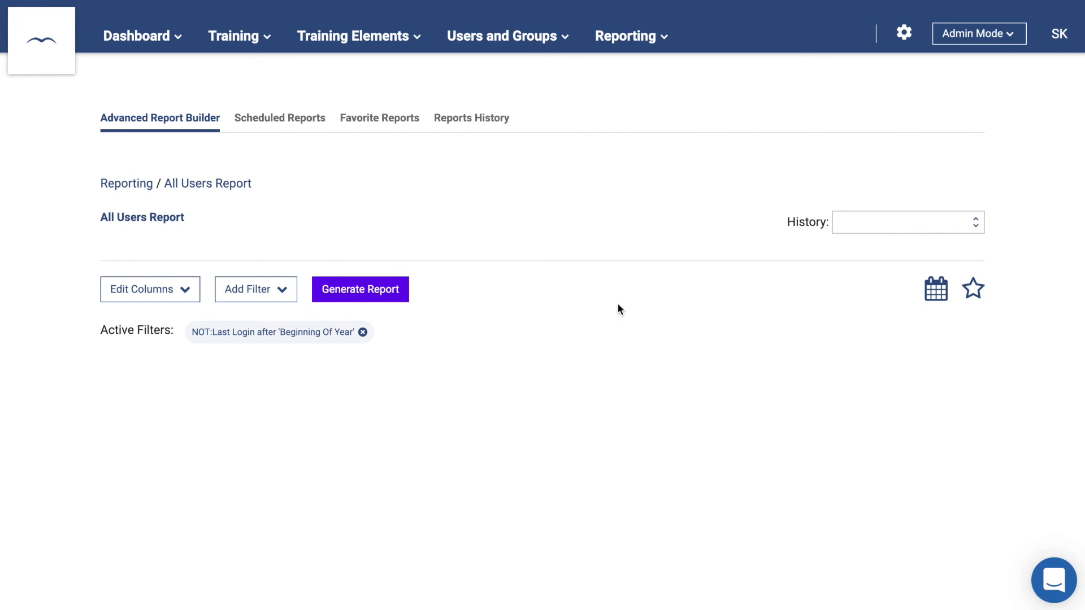
{"action": "left_click", "coordinate": [352, 290]}
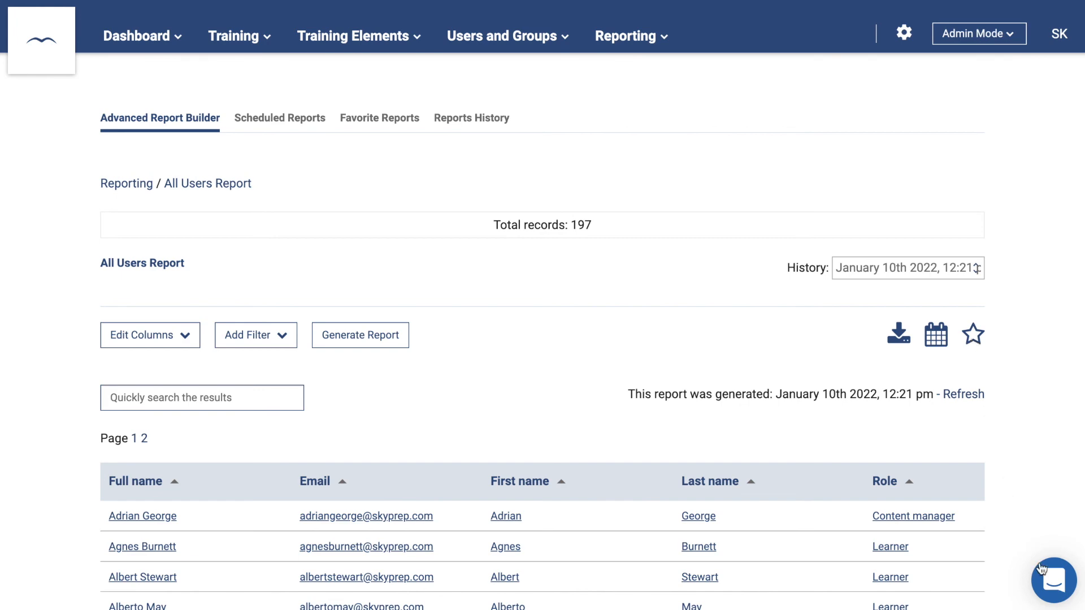
{"action": "left_click", "coordinate": [1053, 582]}
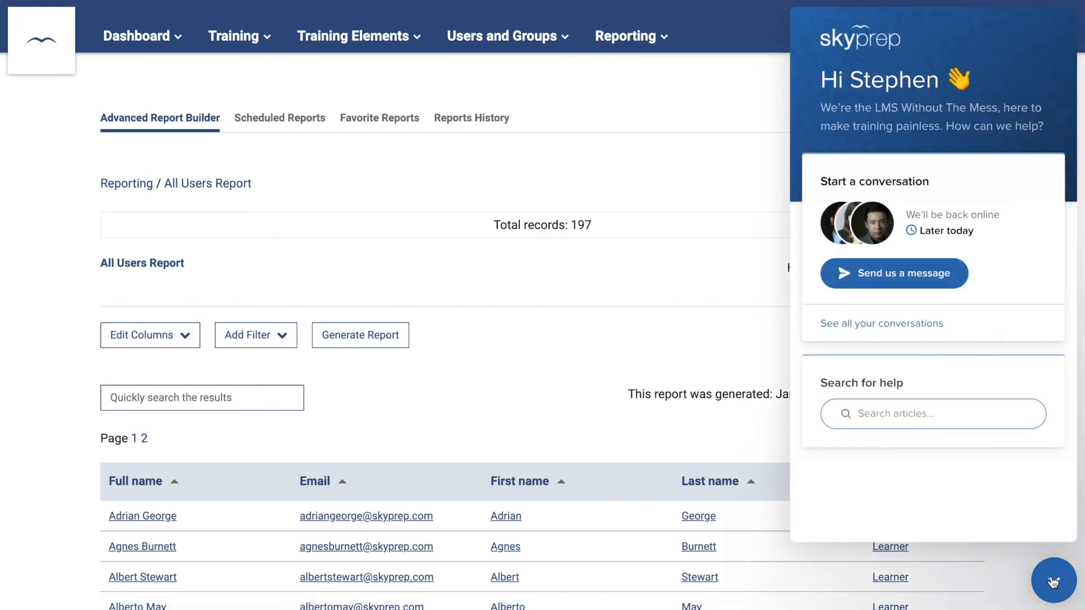